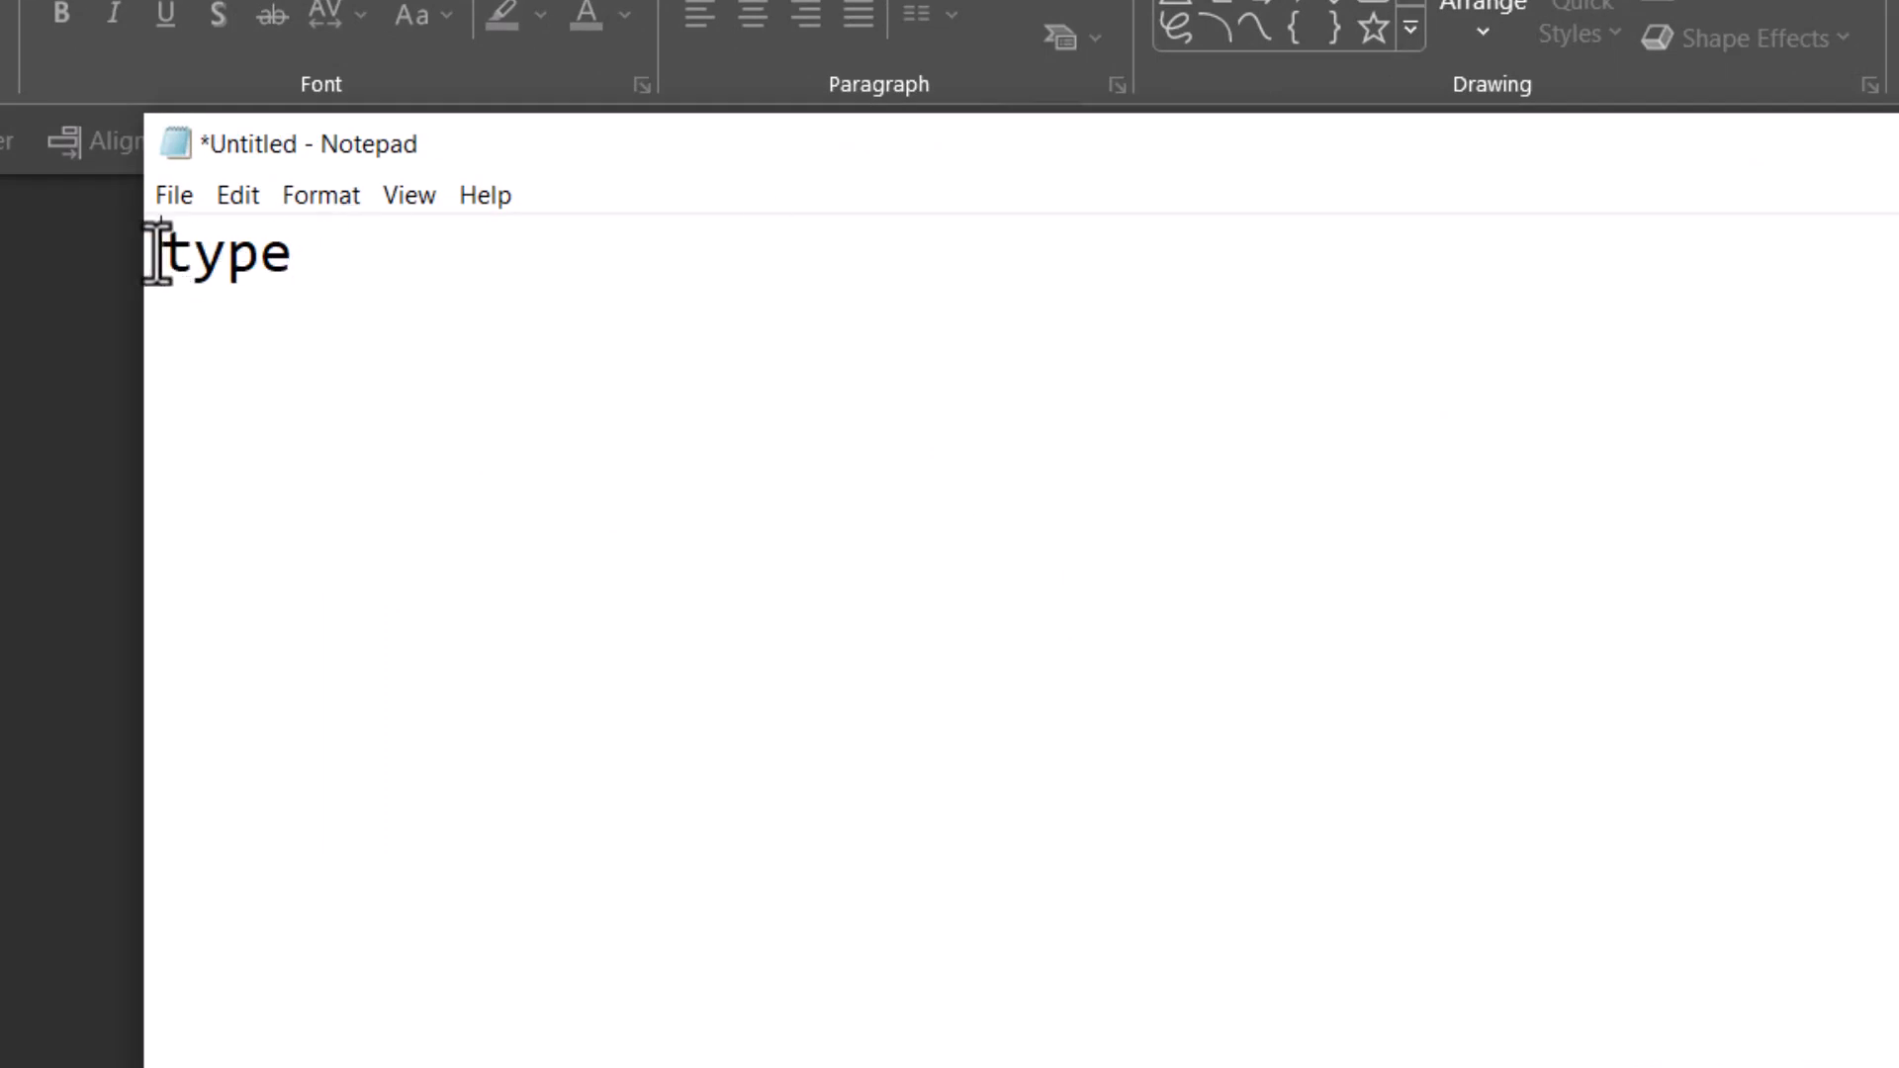
- Set the font of the word "type" in Notepad to Consolas, Regular, size 22, with the Western script
{"action": "mouse_move", "coordinate": [156, 253]}
{"action": "left_mouse_down"}
{"action": "mouse_move", "coordinate": [307, 248]}
{"action": "mouse_move", "coordinate": [158, 255]}
{"action": "left_mouse_up"}
{"action": "left_click", "coordinate": [903, 572]}
{"action": "left_click", "coordinate": [352, 198]}
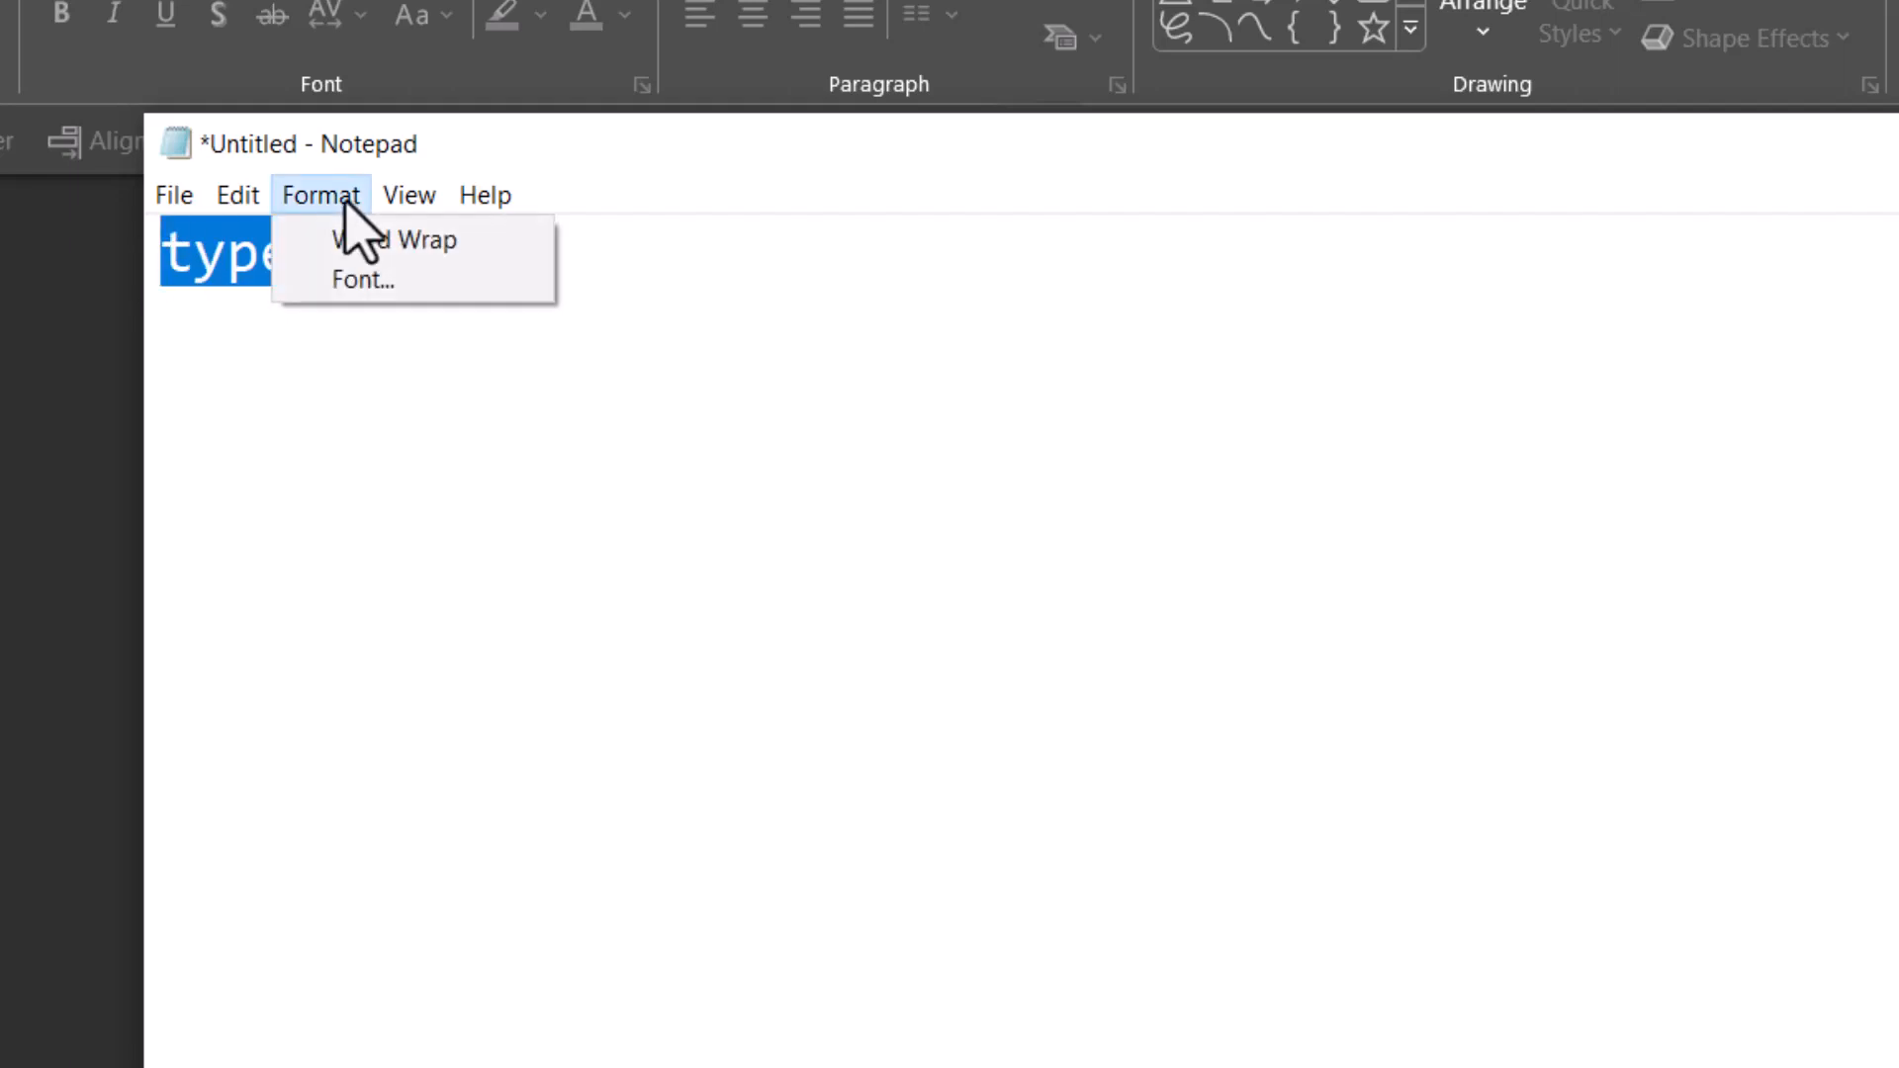
{"action": "left_click", "coordinate": [374, 279]}
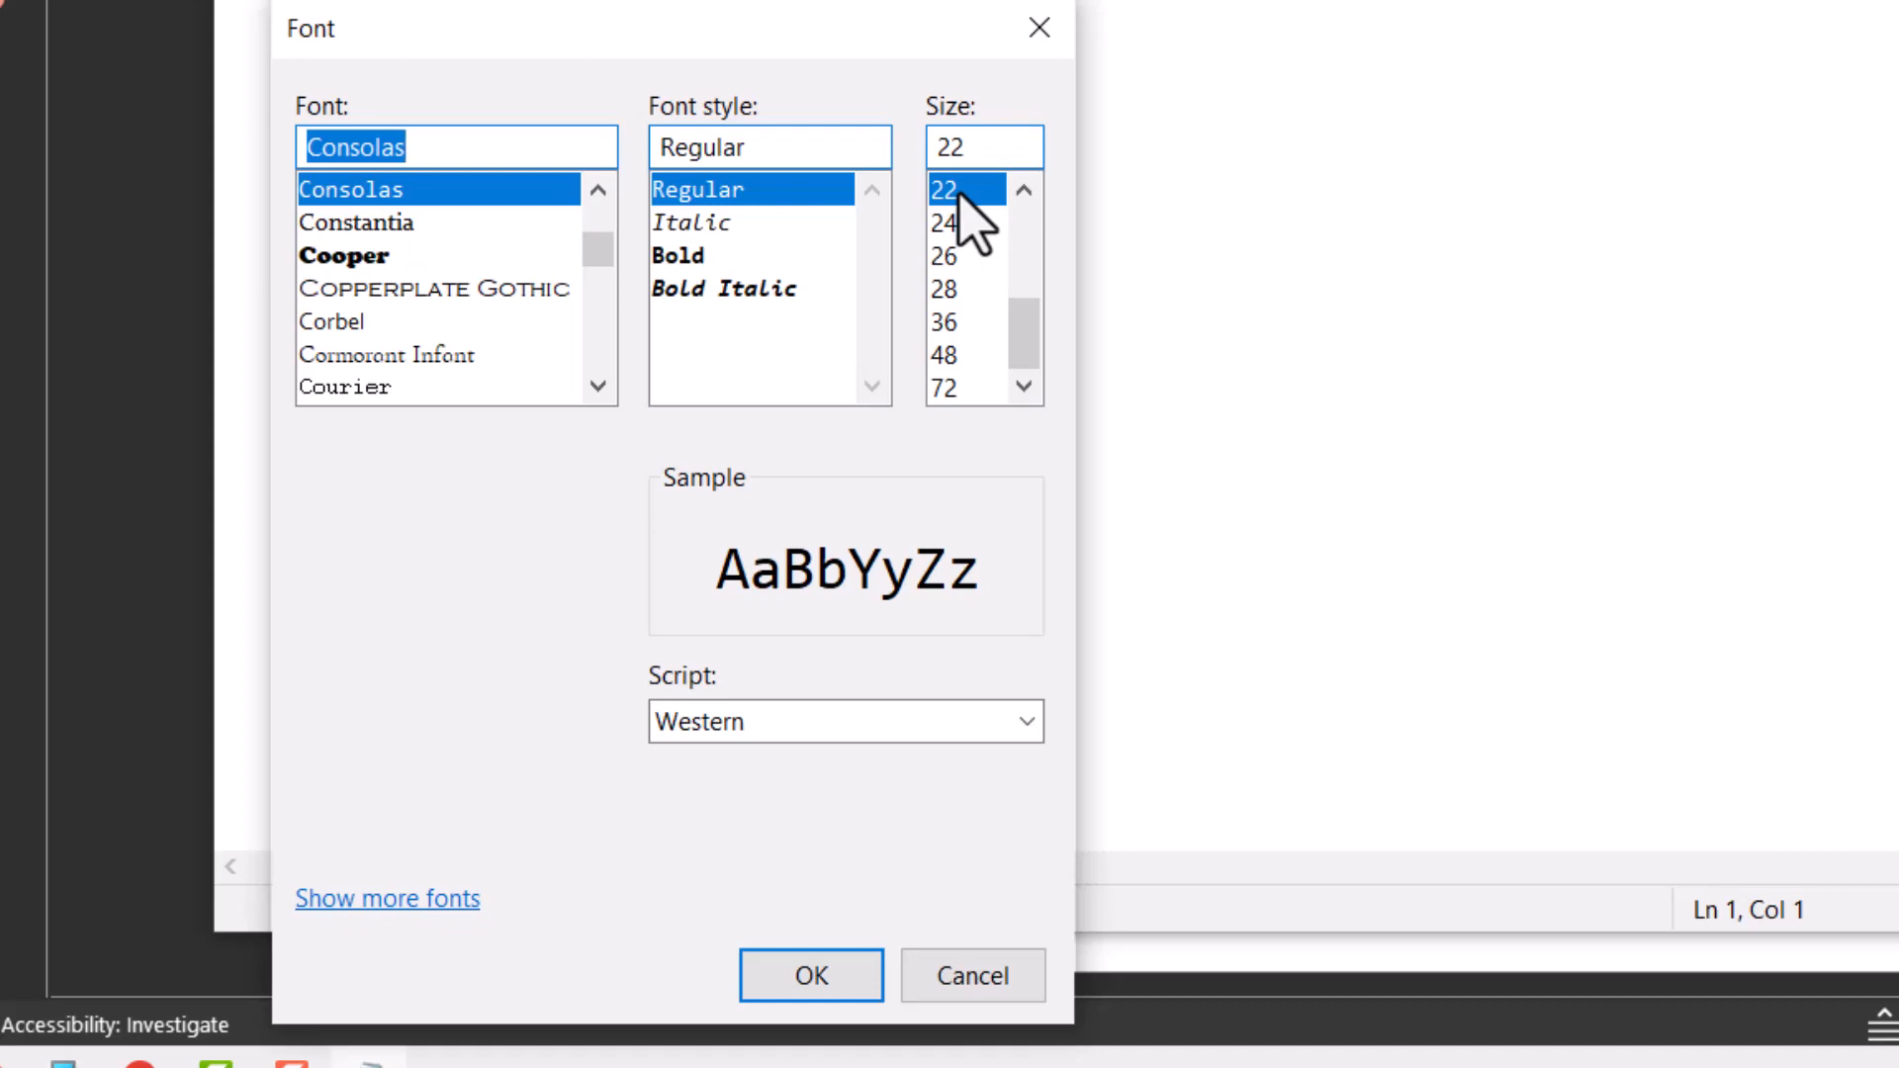
{"action": "left_click", "coordinate": [853, 721]}
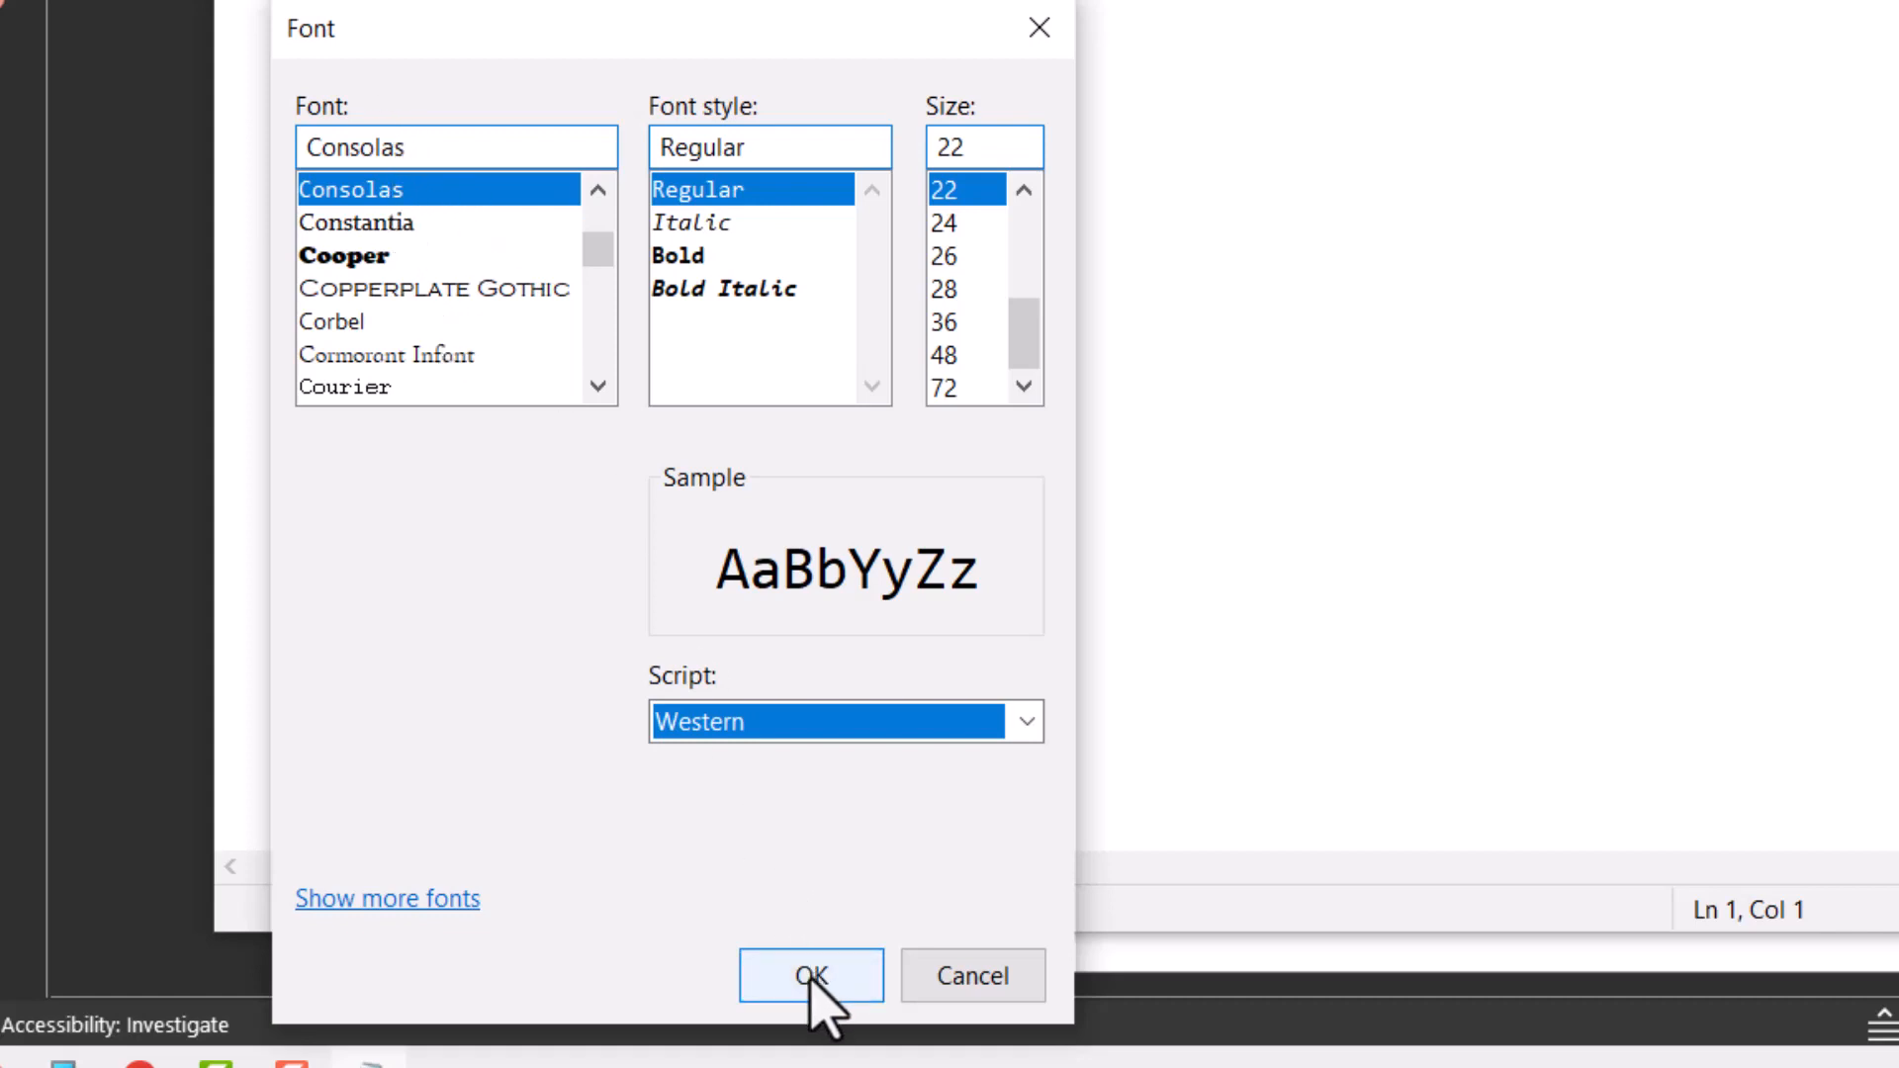
{"action": "left_click", "coordinate": [811, 975]}
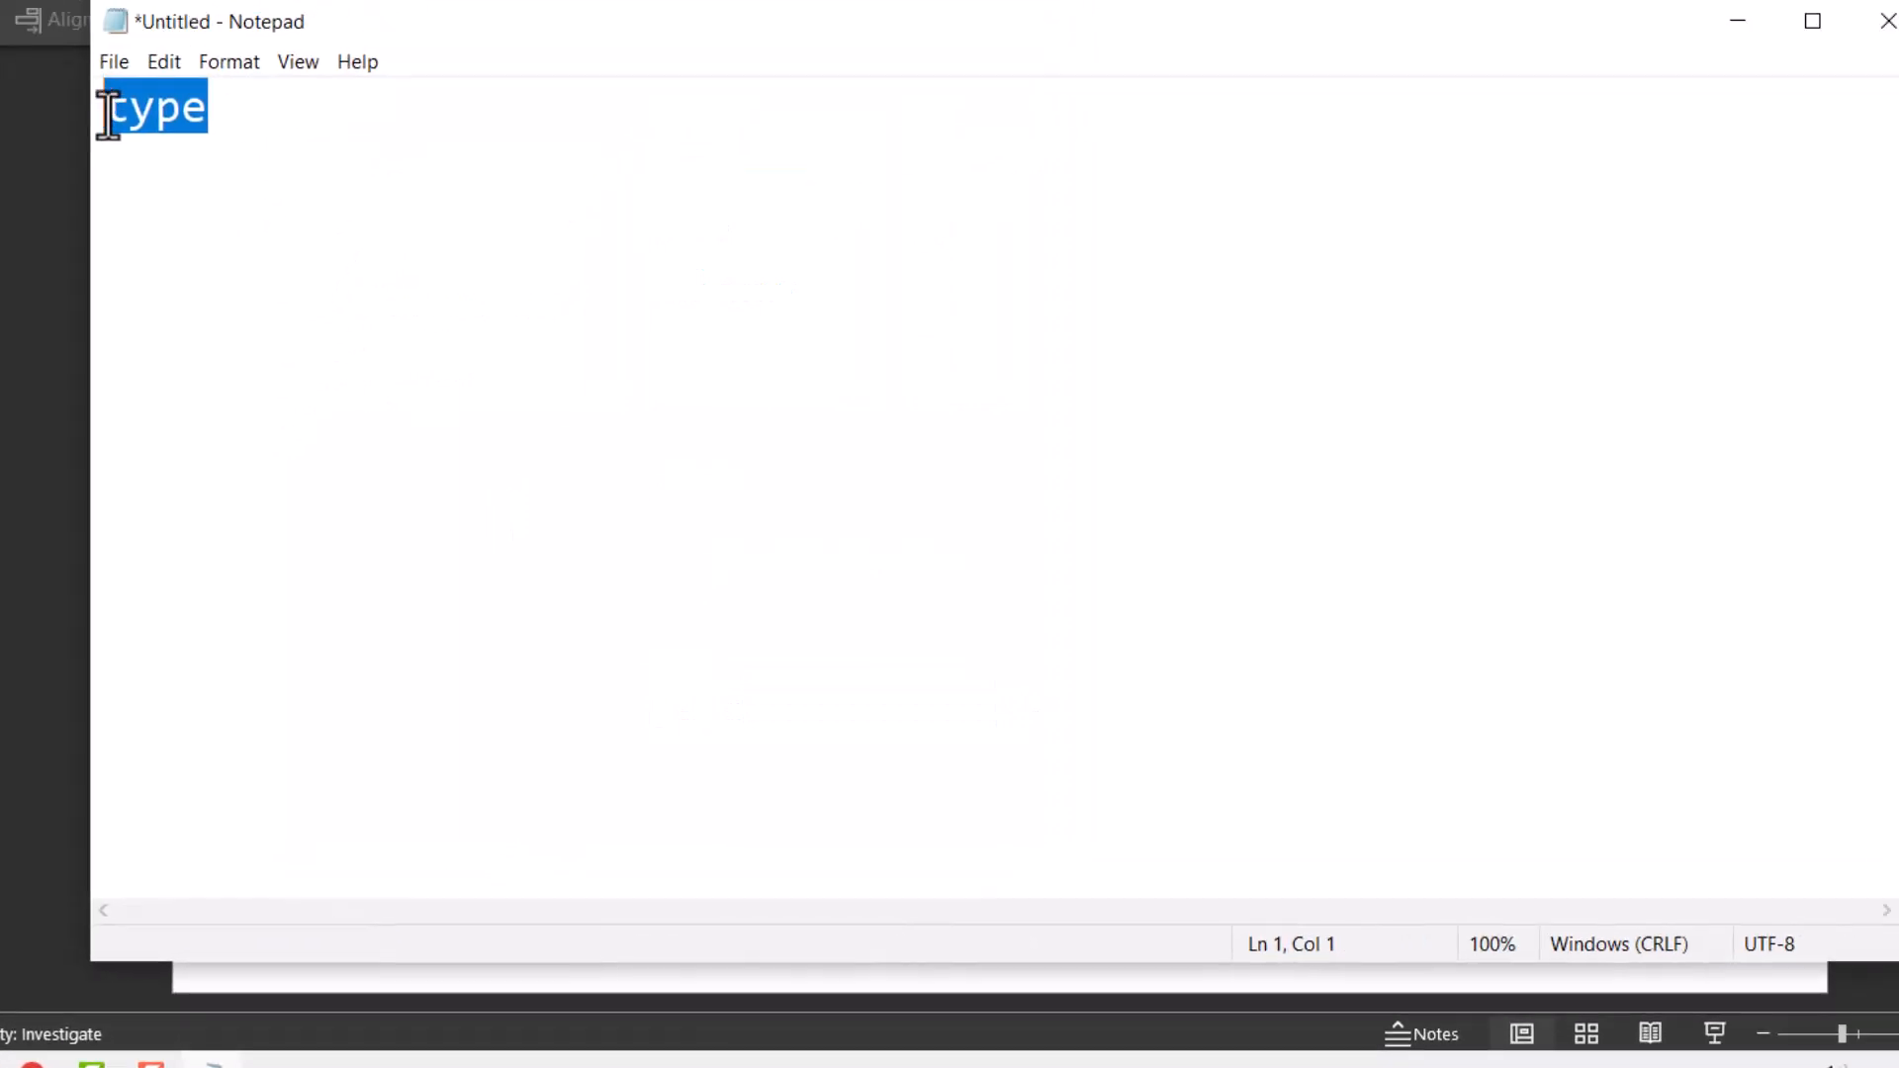
- Move the word "type" down to line 7 of the note and indent it with three tabs
{"action": "left_click", "coordinate": [107, 116]}
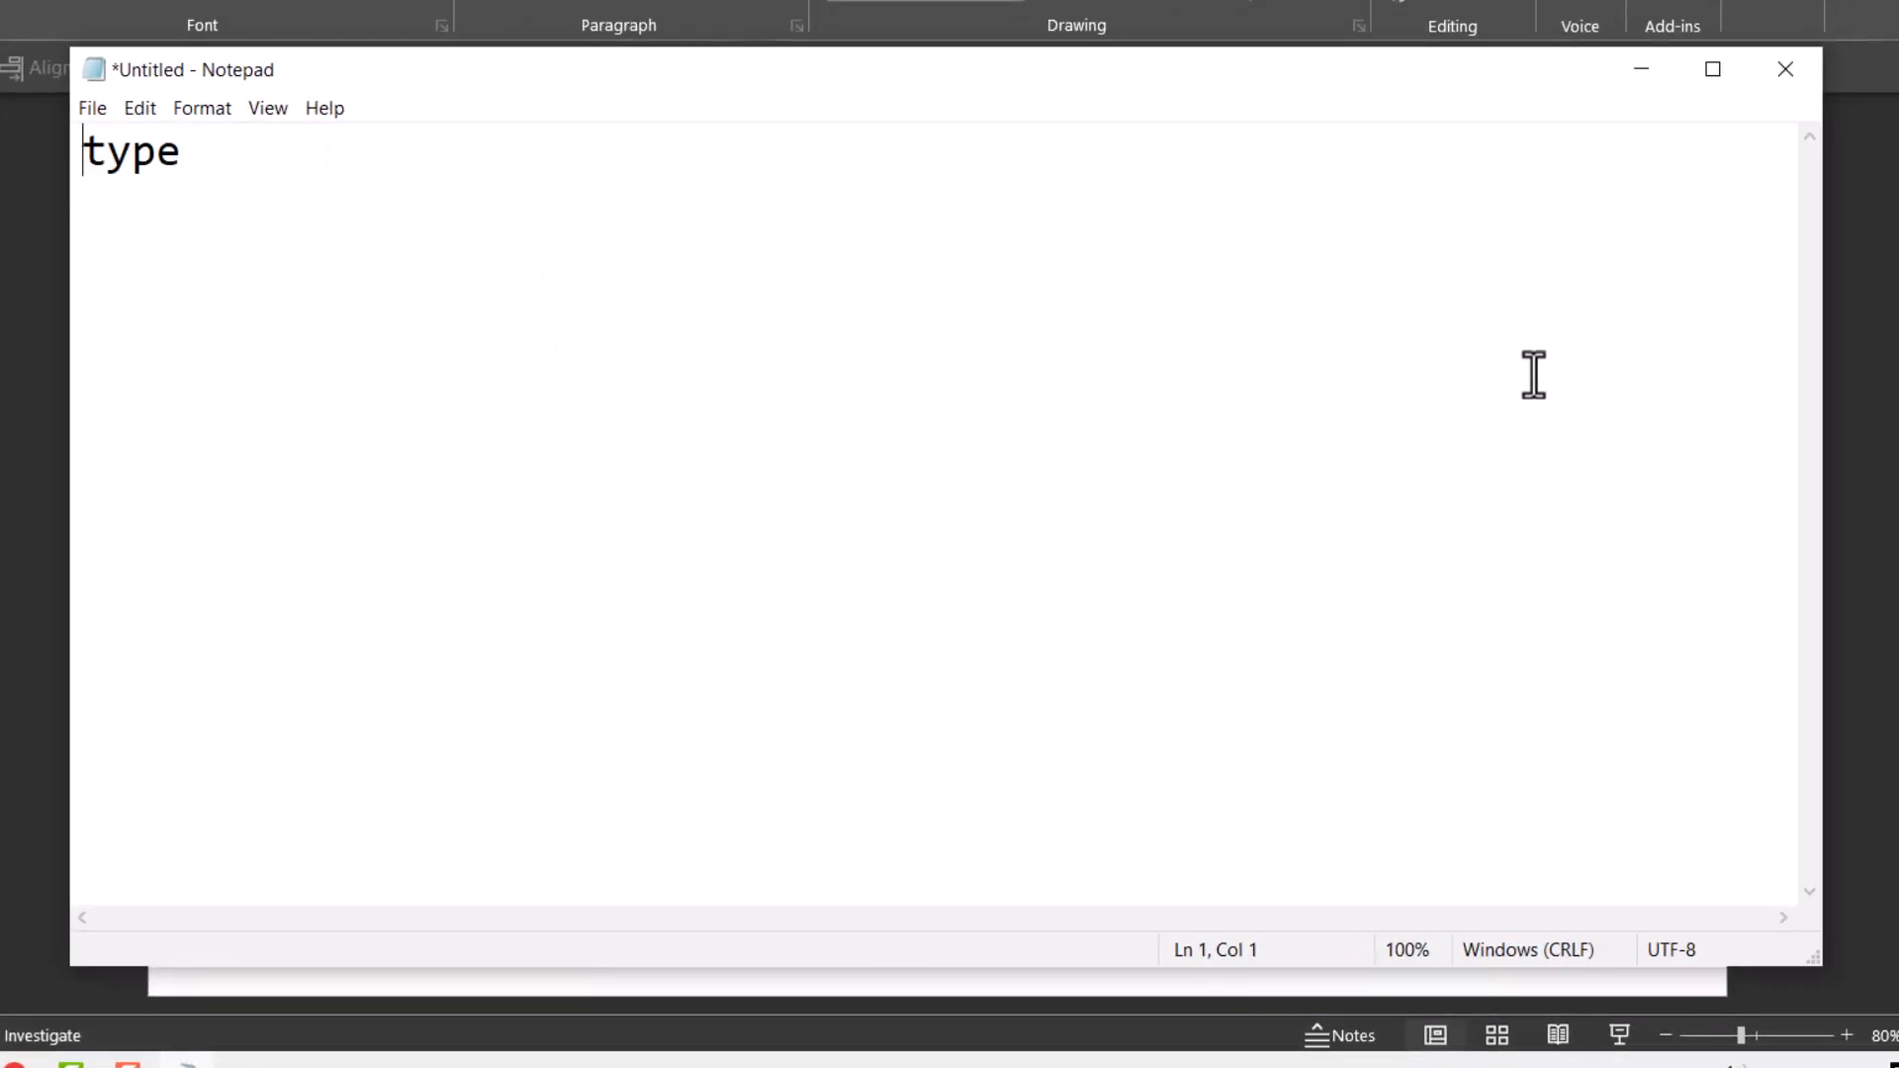
{"action": "key", "text": "Return"}
{"action": "key", "text": "Return"}
{"action": "key", "text": "Return"}
{"action": "key", "text": "Return"}
{"action": "key", "text": "Return"}
{"action": "key", "text": "Return"}
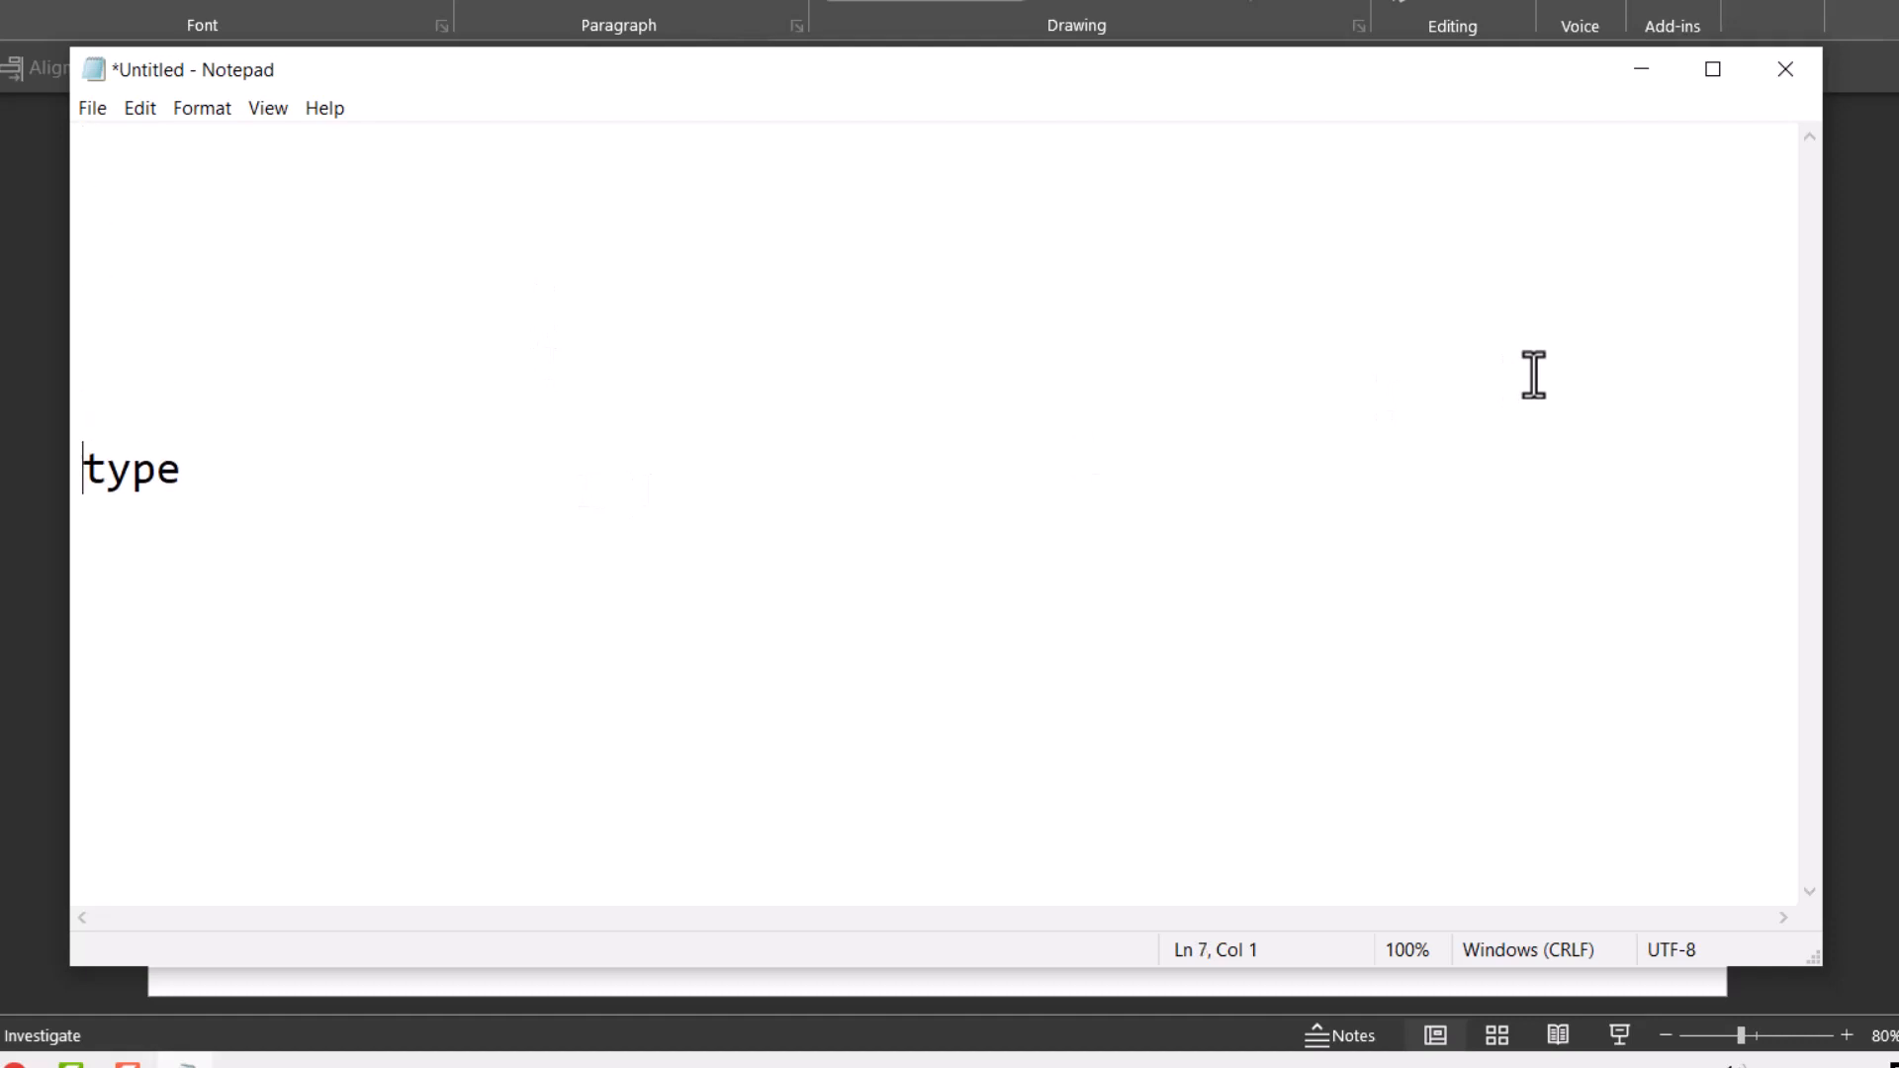
{"action": "key", "text": "Tab"}
{"action": "key", "text": "Tab"}
{"action": "key", "text": "Tab"}
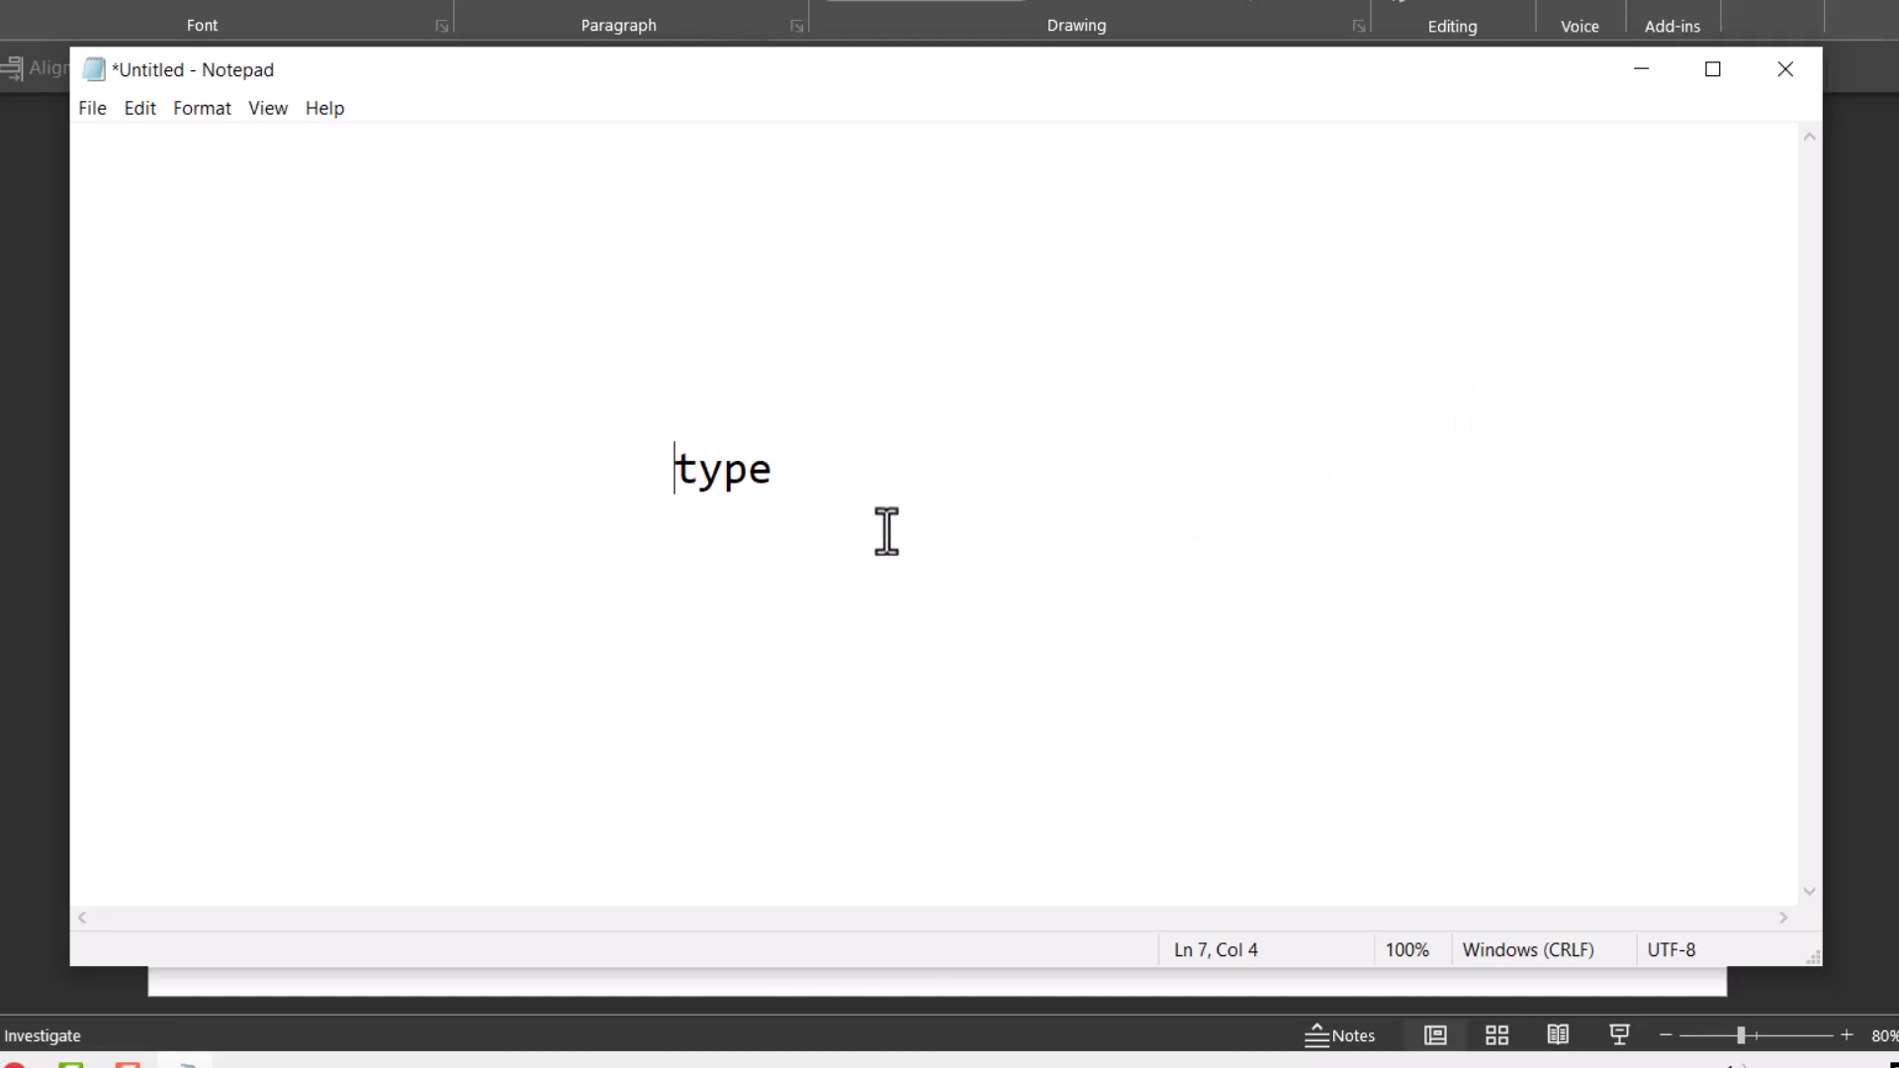
- Delete the word "type" on line 7, keeping the insertion point indented there
{"action": "key", "text": "Delete"}
{"action": "key", "text": "Delete"}
{"action": "key", "text": "Delete"}
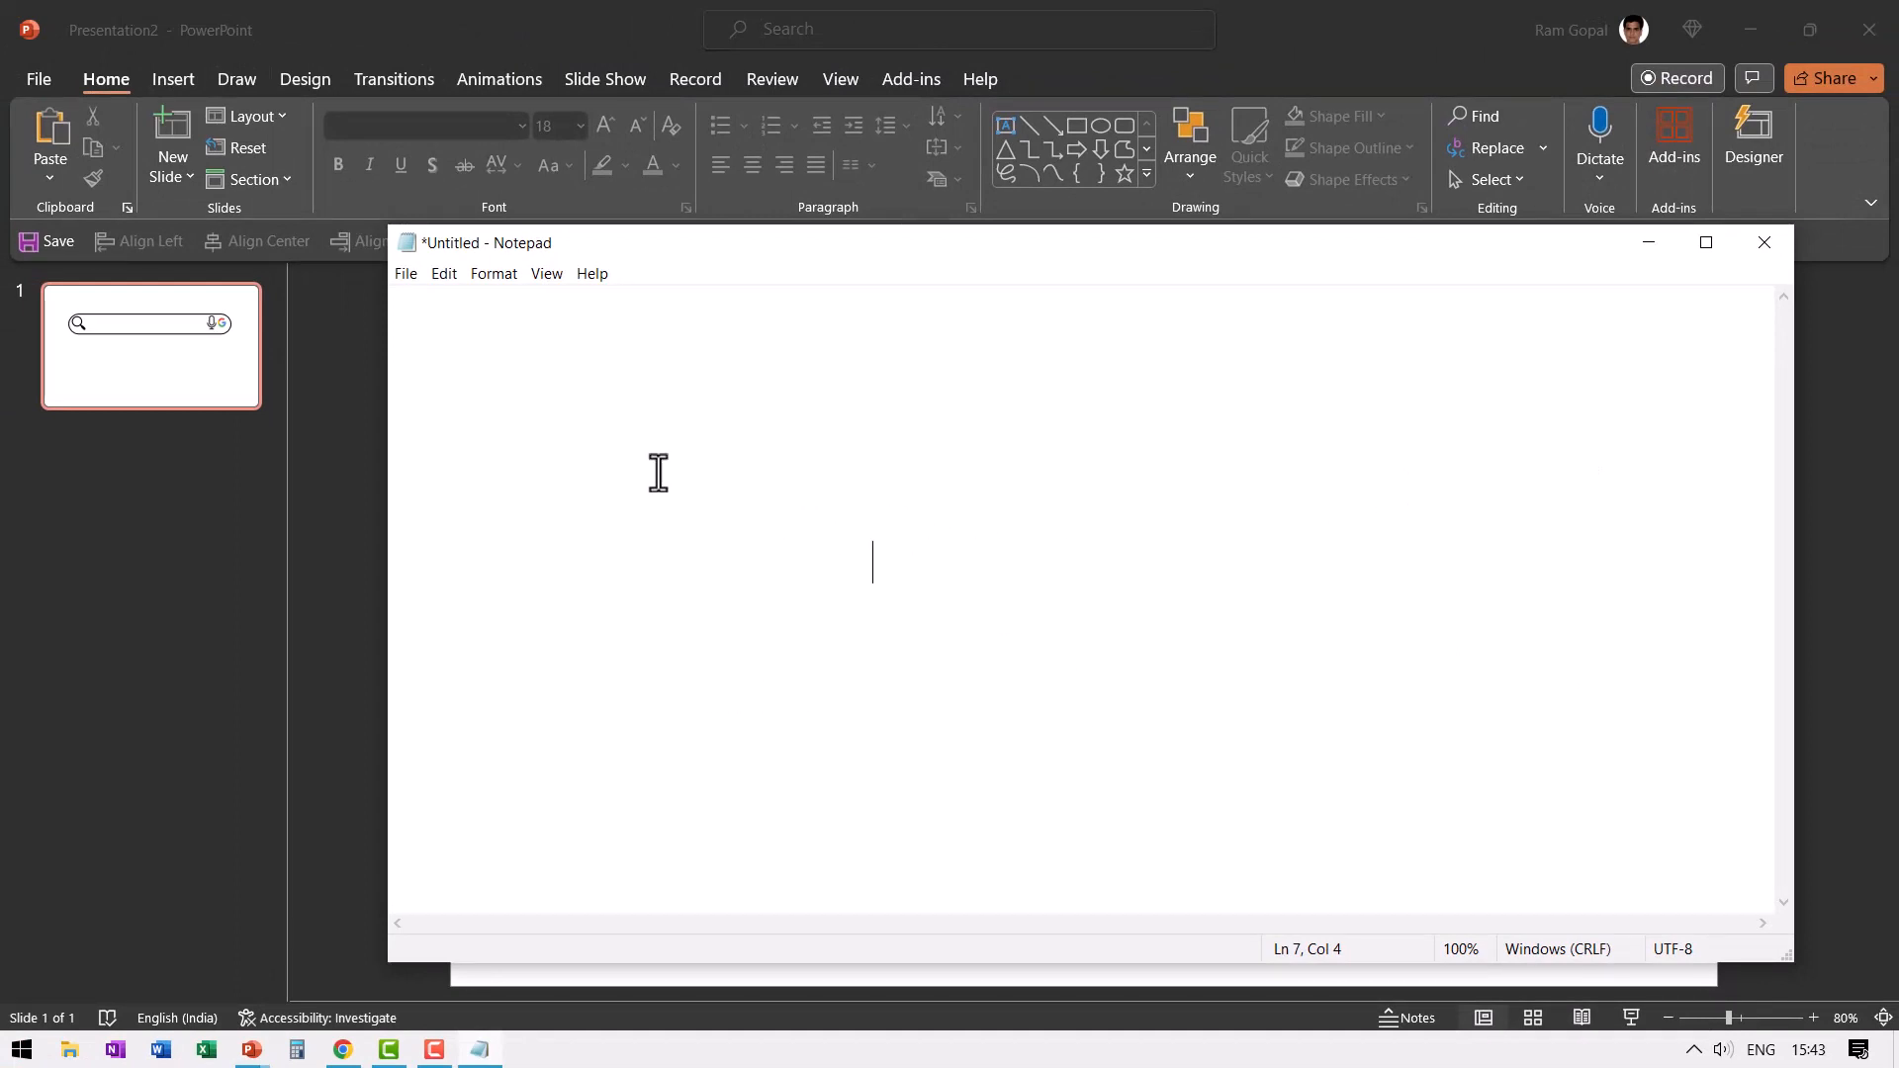
- Switch to PowerPoint and start inserting a screen recording on the slide with the search bar
{"action": "left_click", "coordinate": [193, 81]}
{"action": "left_click", "coordinate": [190, 81]}
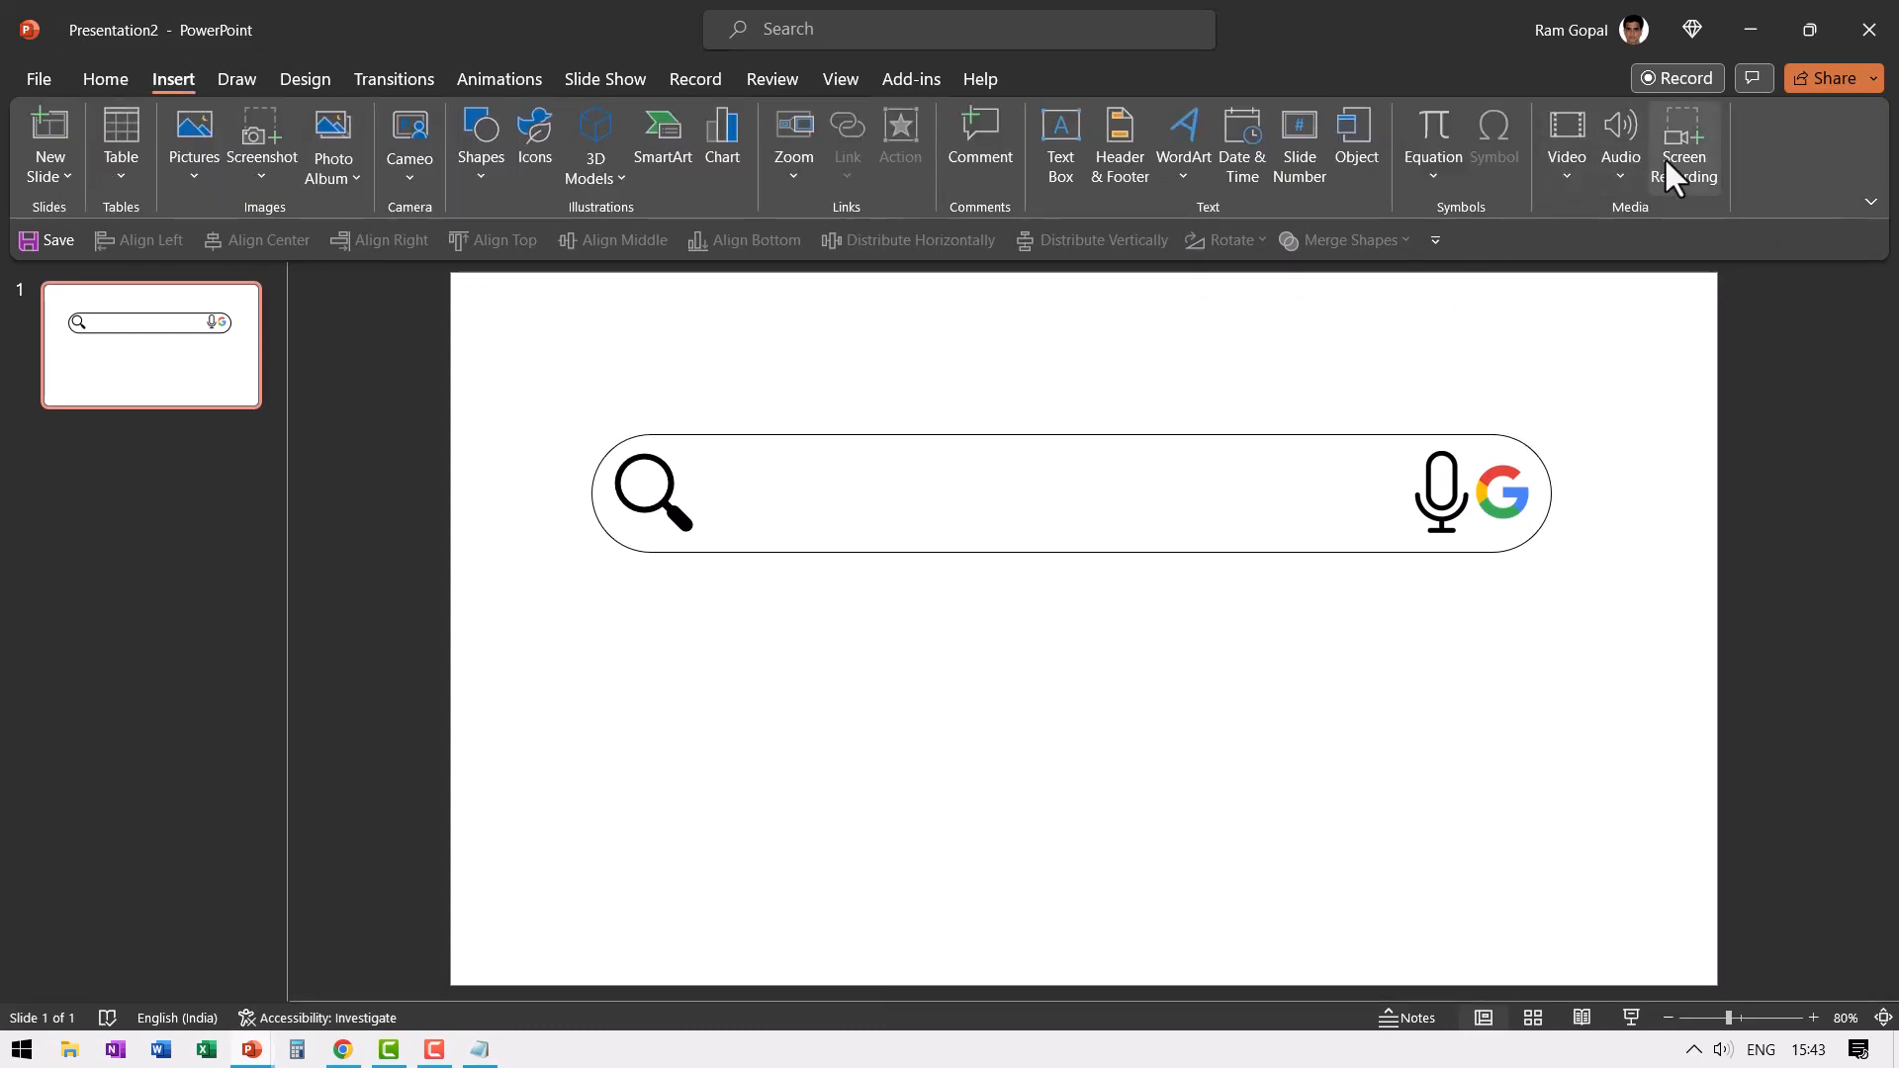
{"action": "left_click", "coordinate": [1664, 158]}
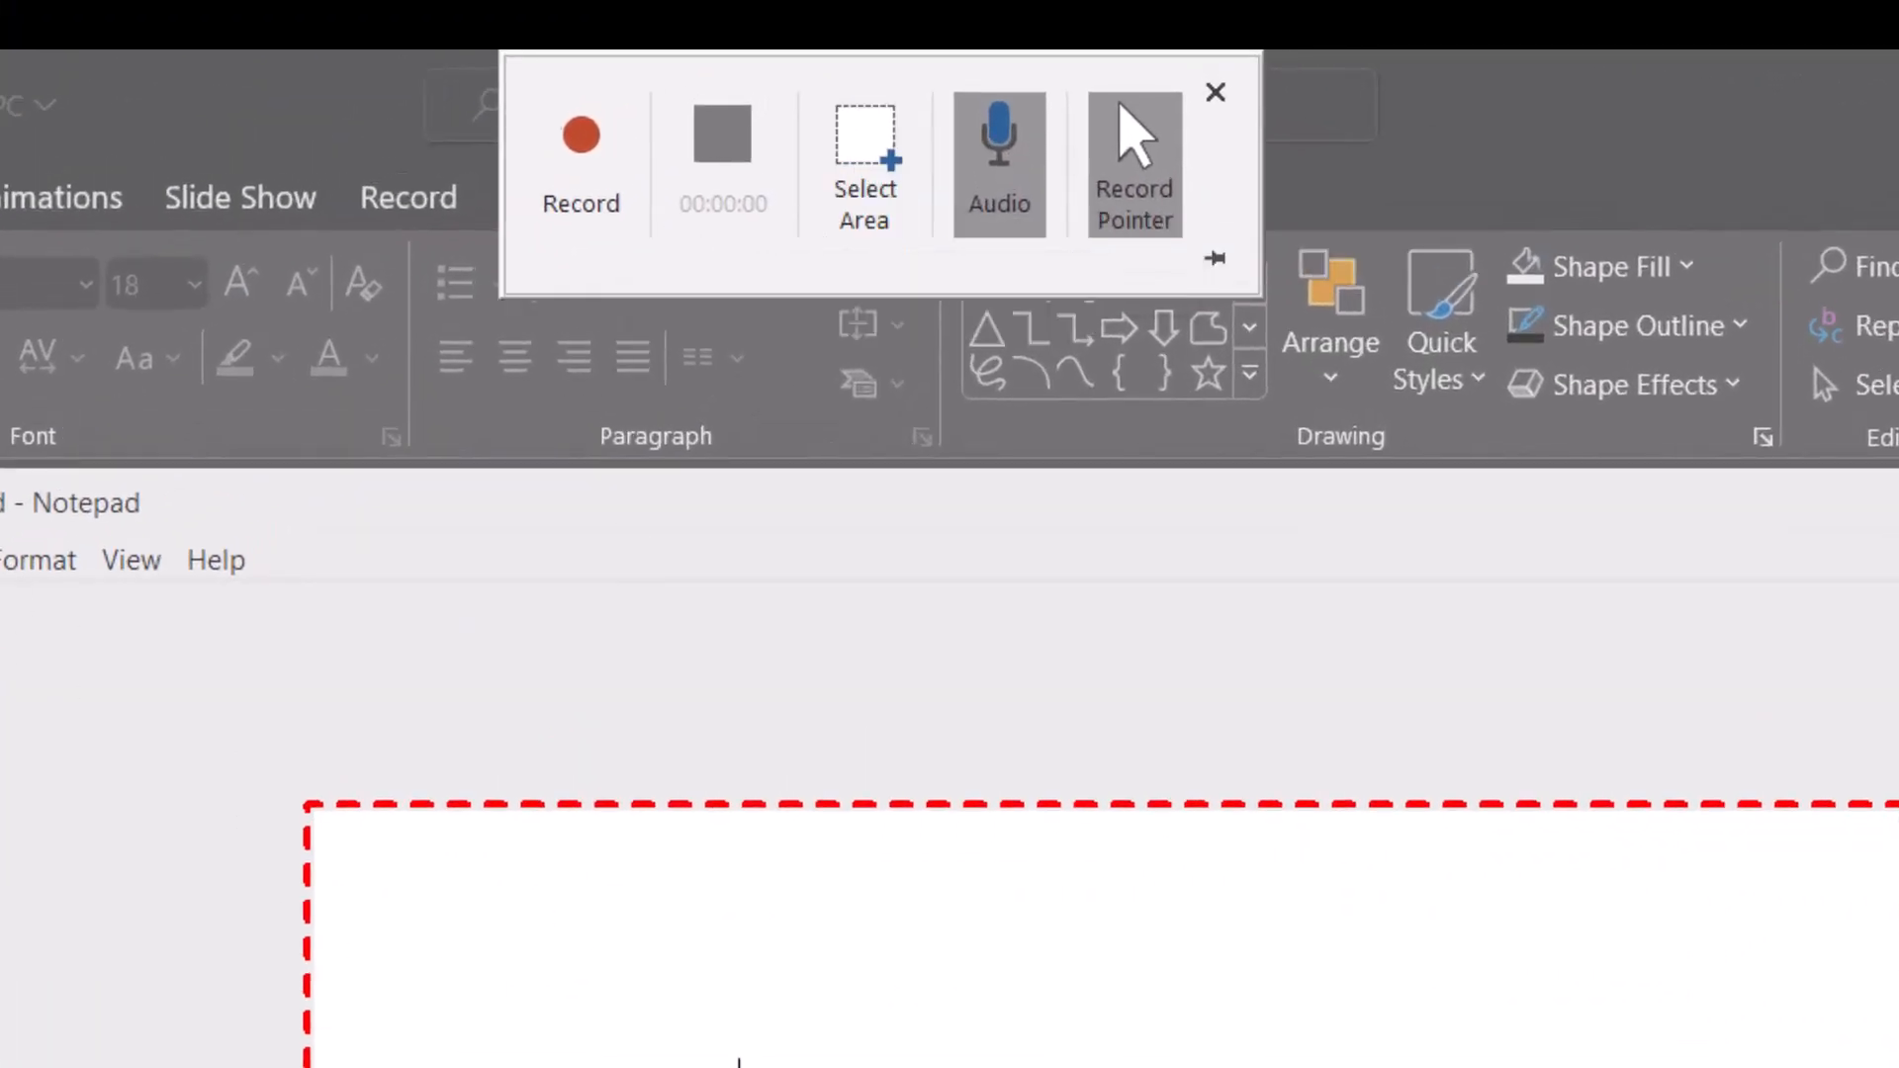
- Mark a recording area in the blank Notepad page, starting tightly beside the insertion point on line 7
{"action": "left_click", "coordinate": [867, 198]}
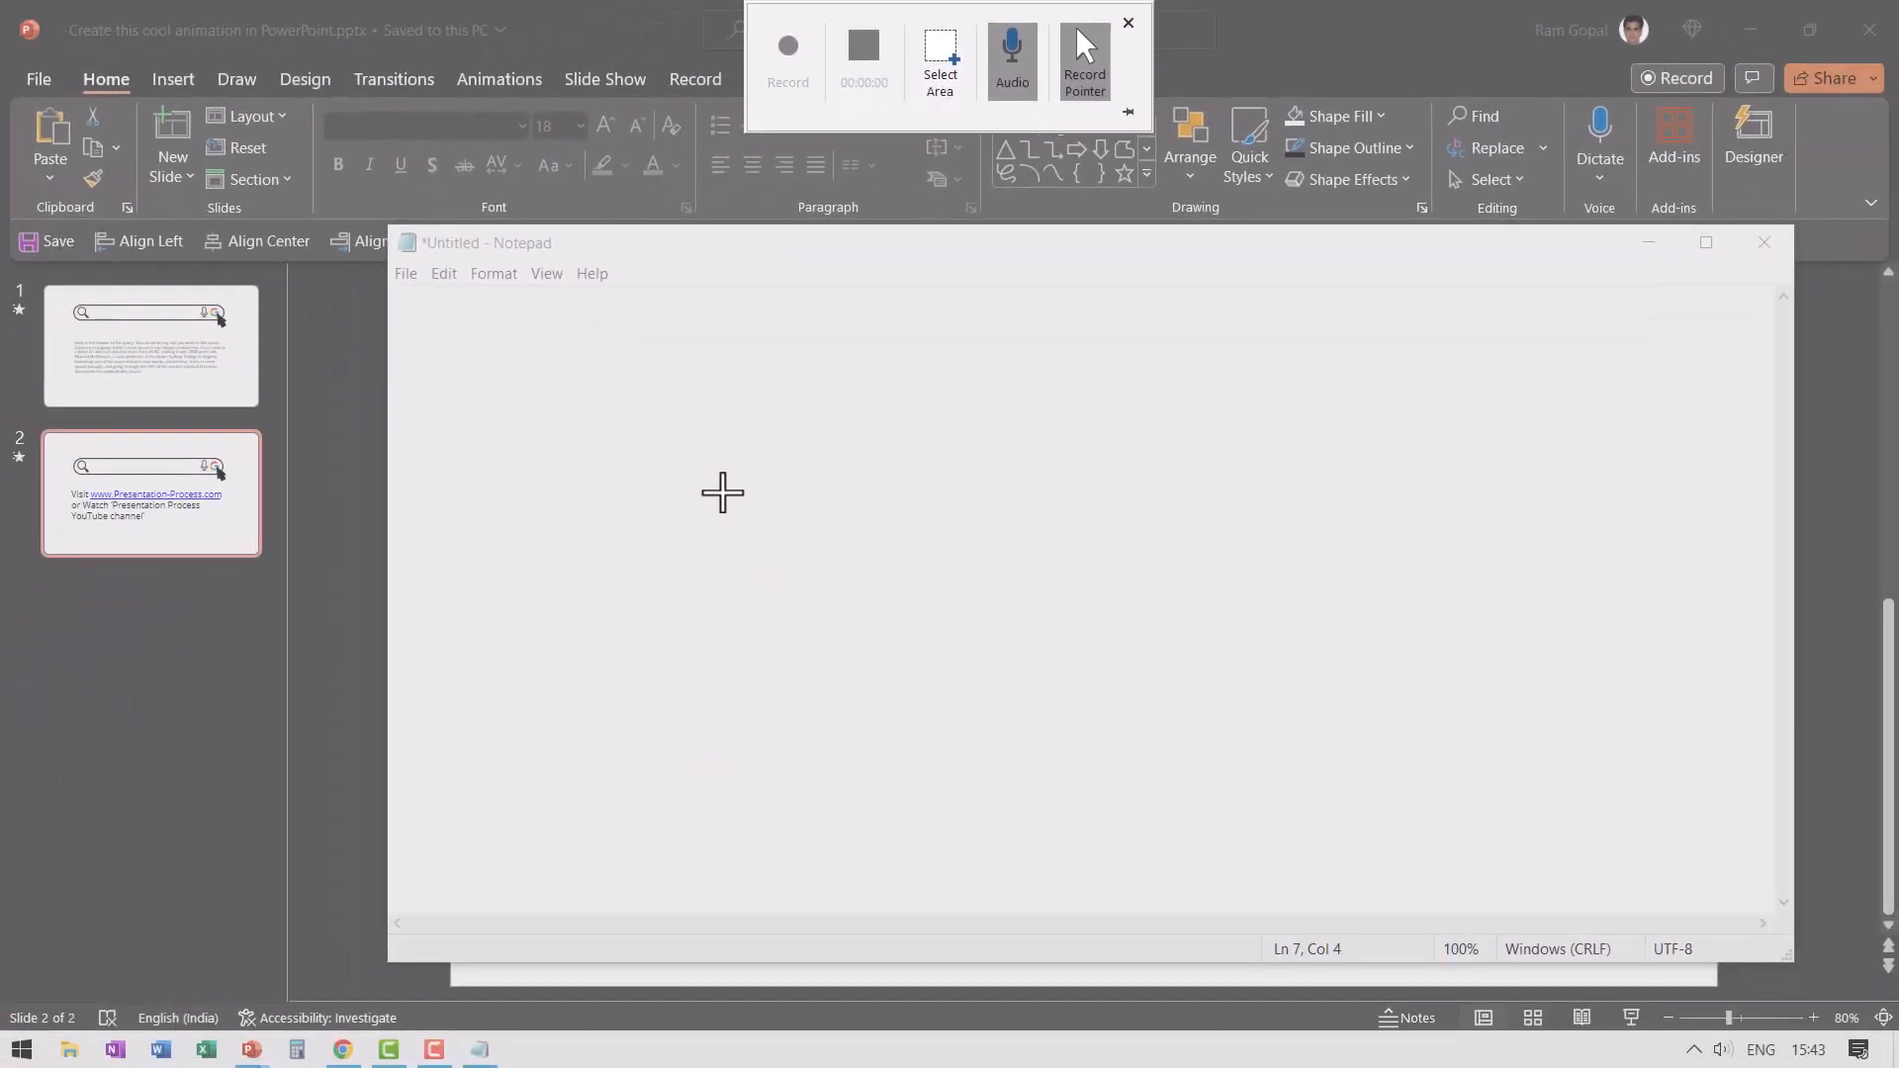
{"action": "left_click_drag", "start_coordinate": [602, 691], "coordinate": [1609, 896]}
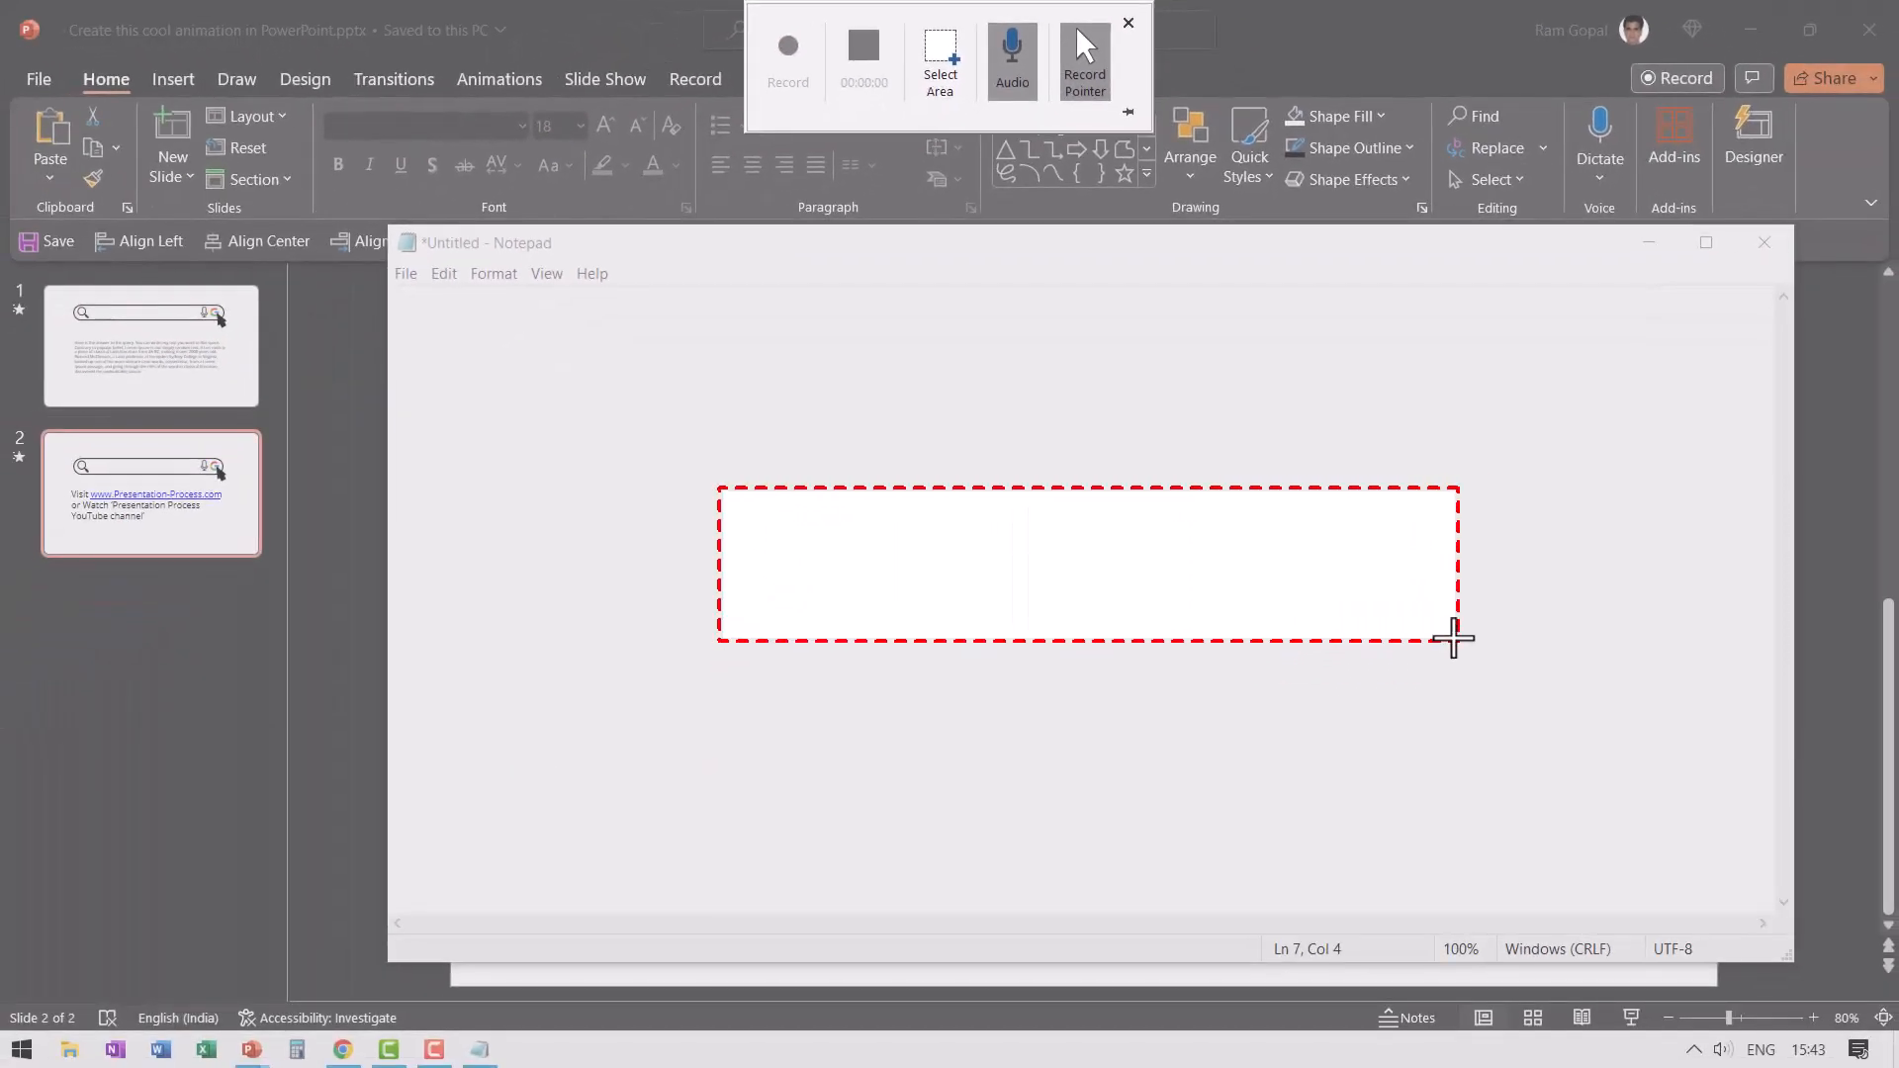
{"action": "left_click_drag", "start_coordinate": [1453, 639], "coordinate": [1592, 639]}
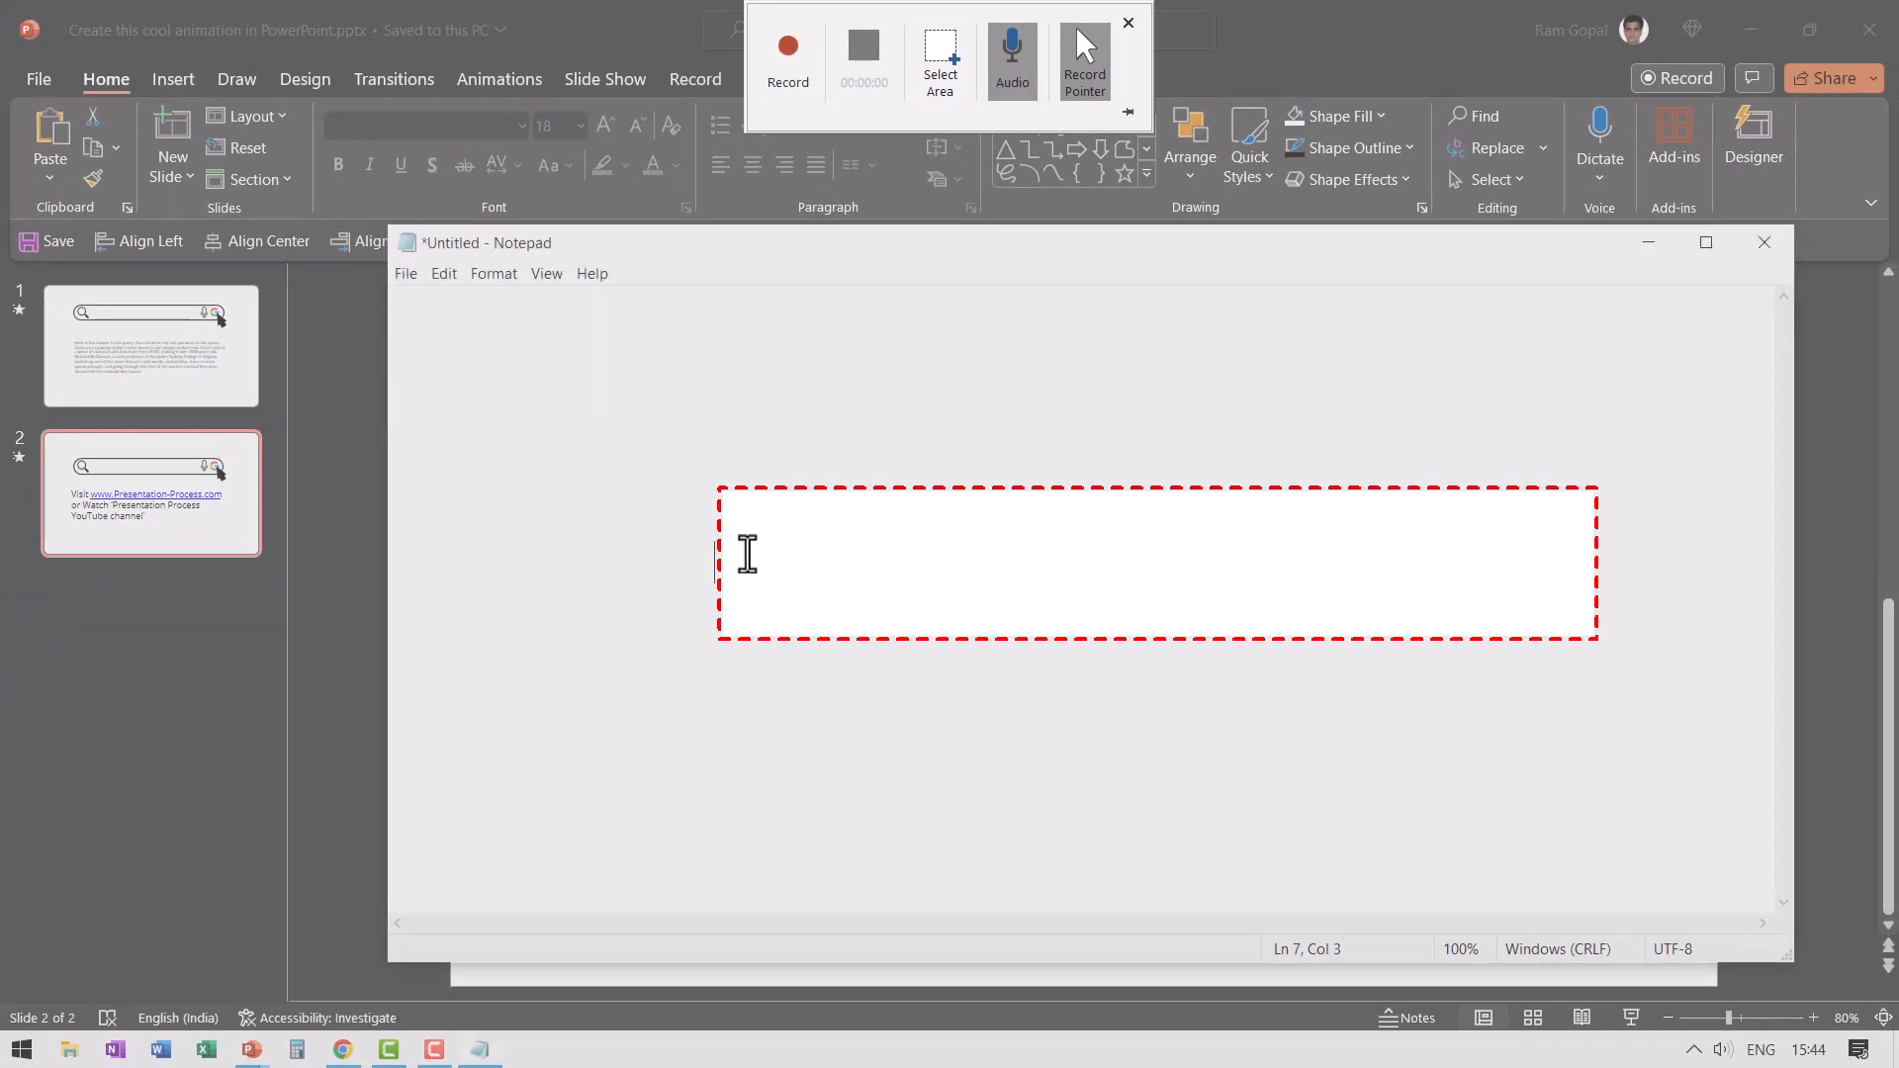
{"action": "left_click", "coordinate": [757, 580]}
- Redraw the recording area around line 7 of the note, leaving a margin before the insertion point, and activate Notepad
{"action": "left_click", "coordinate": [935, 69]}
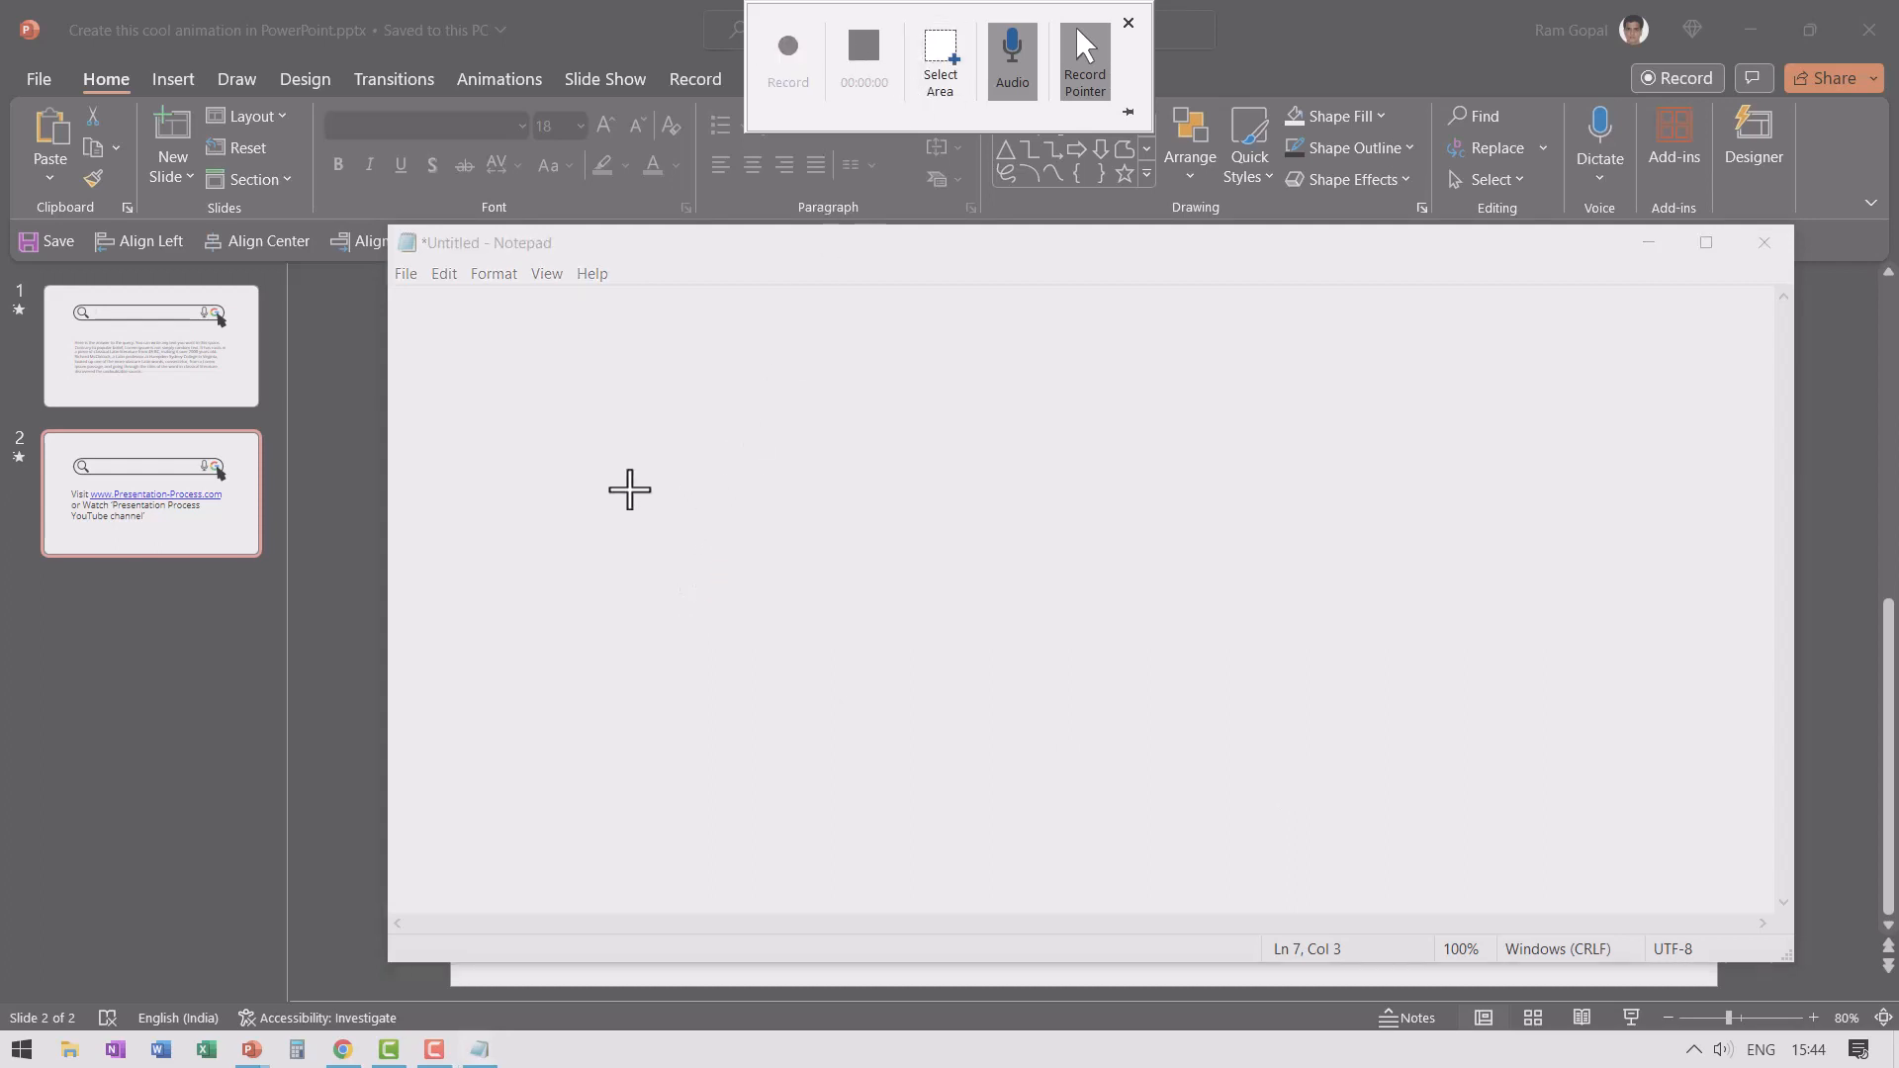
{"action": "left_click_drag", "start_coordinate": [627, 483], "coordinate": [1544, 653]}
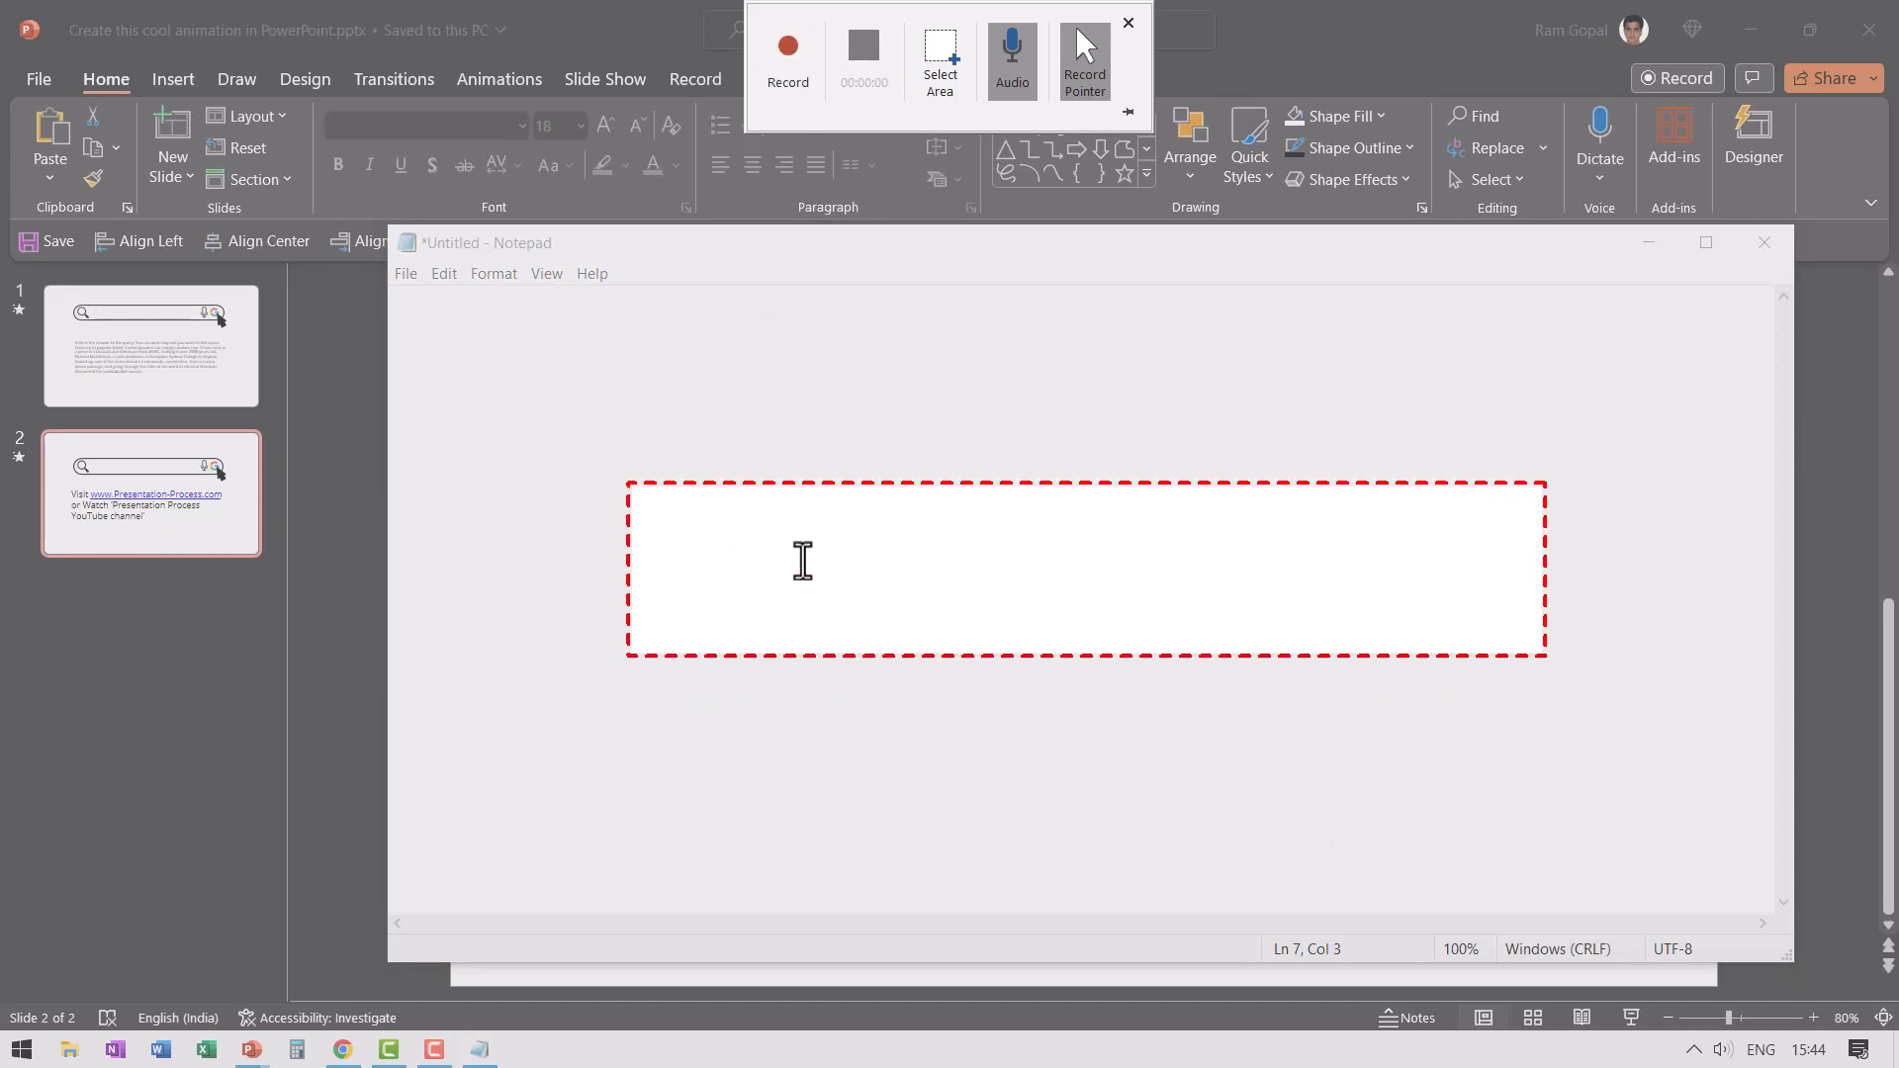
{"action": "left_click", "coordinate": [479, 1051]}
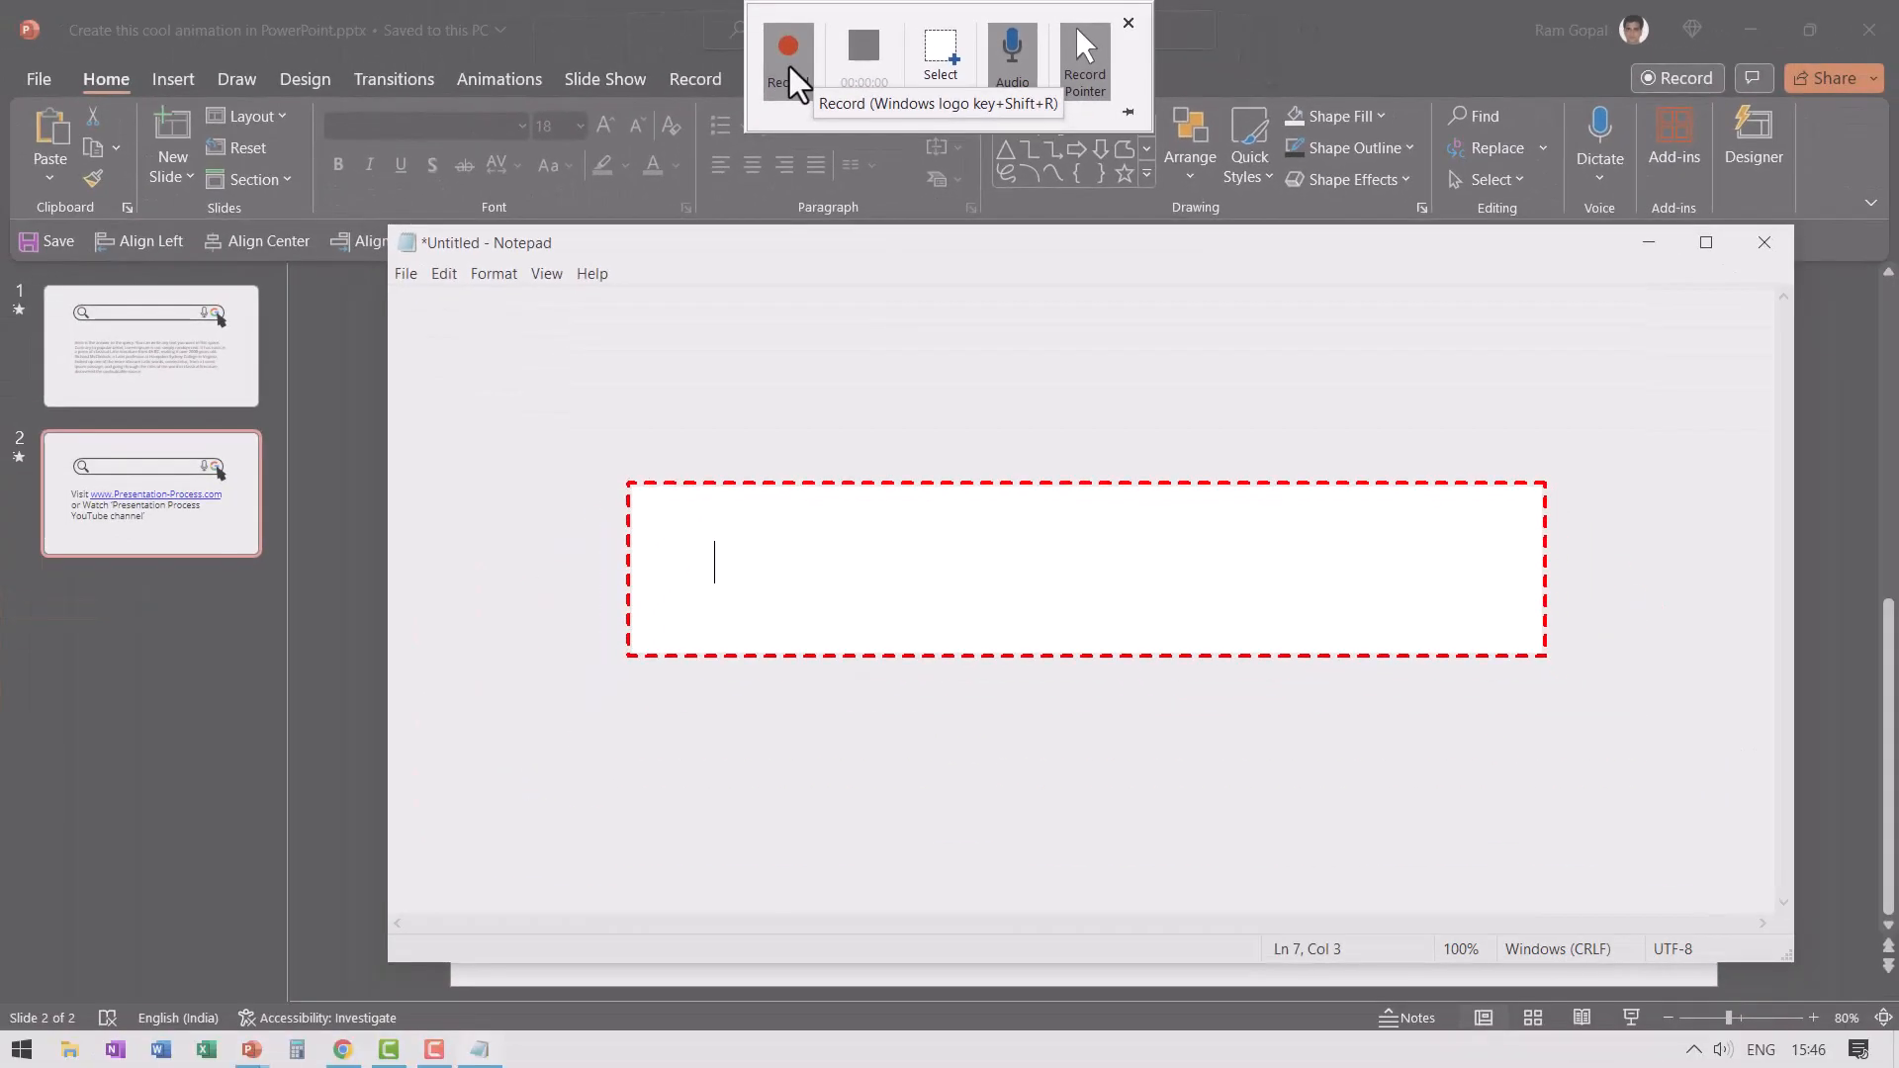
- Start the recording and write "Where to find good PowerPoint Tutorials" in Notepad within the recording area
{"action": "left_click", "coordinate": [630, 94]}
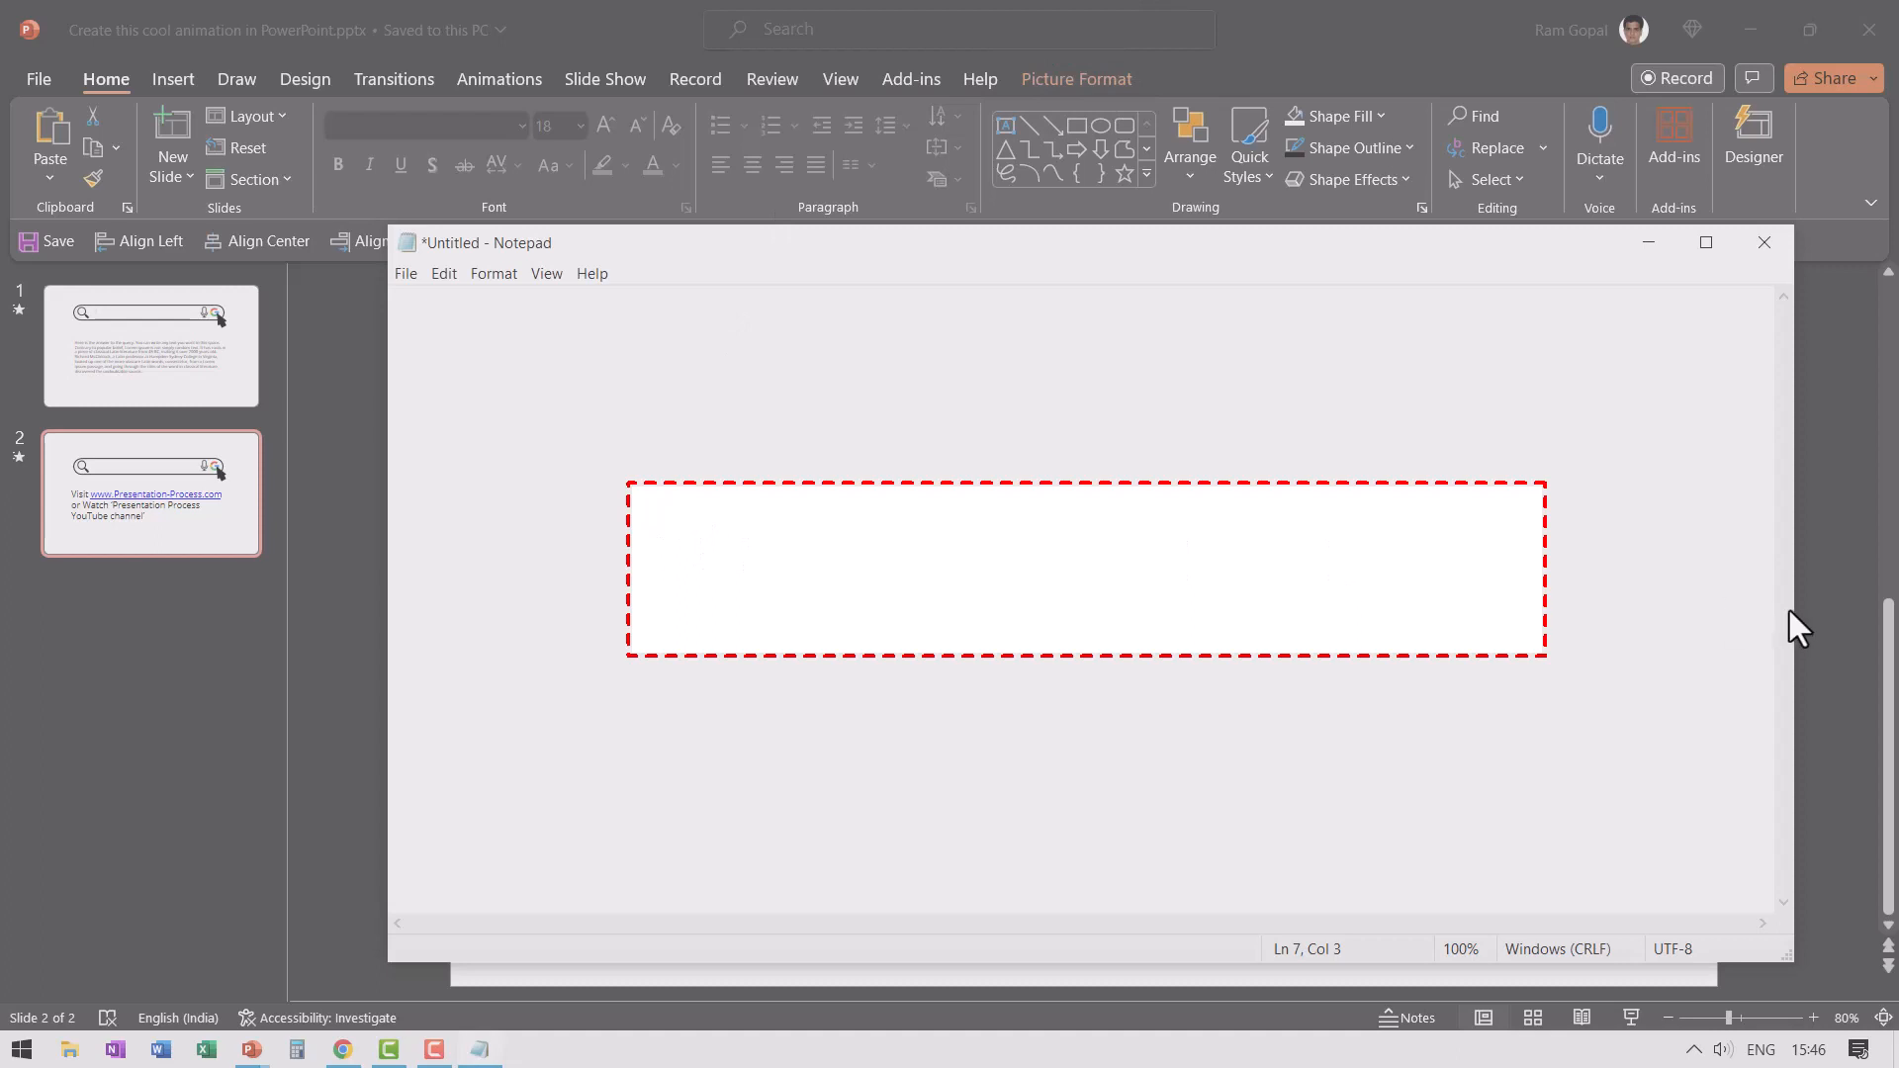
{"action": "type", "text": "Where to find goo"}
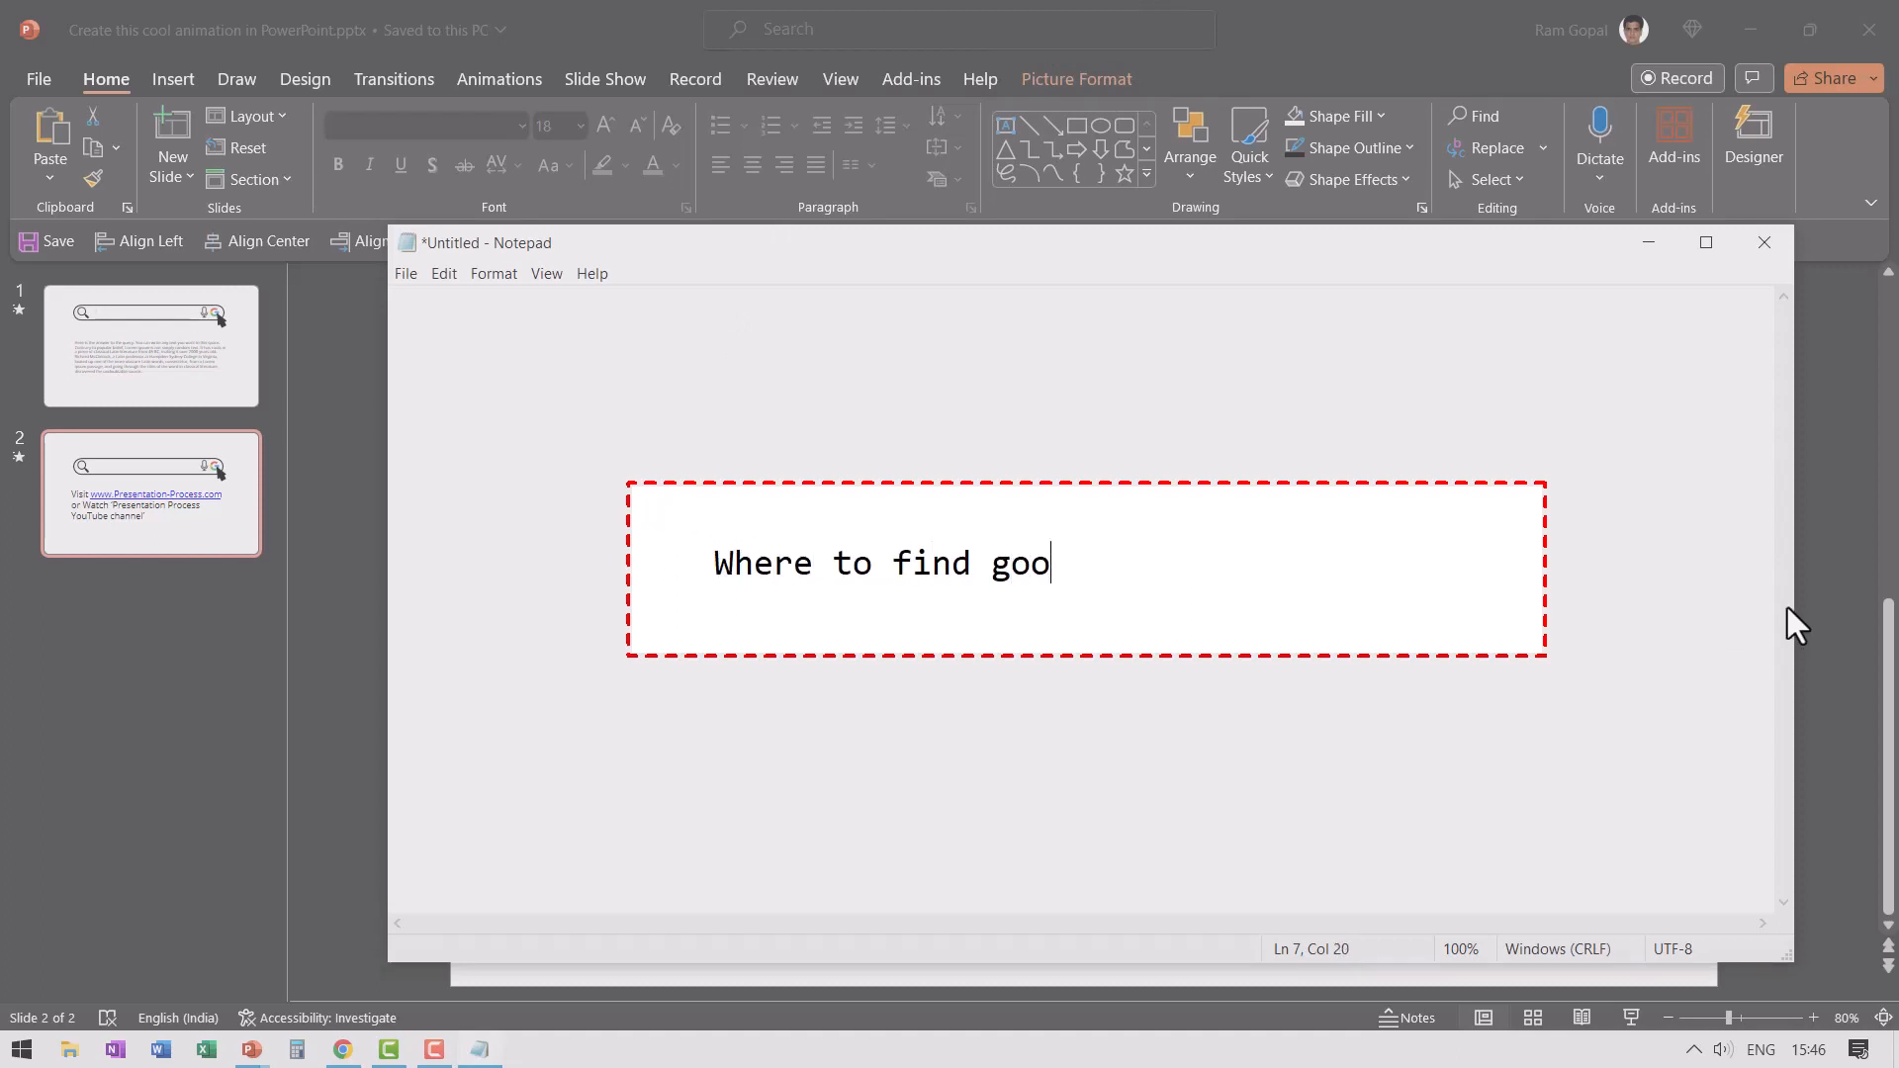
{"action": "type", "text": "d PowerPoint Tutoria"}
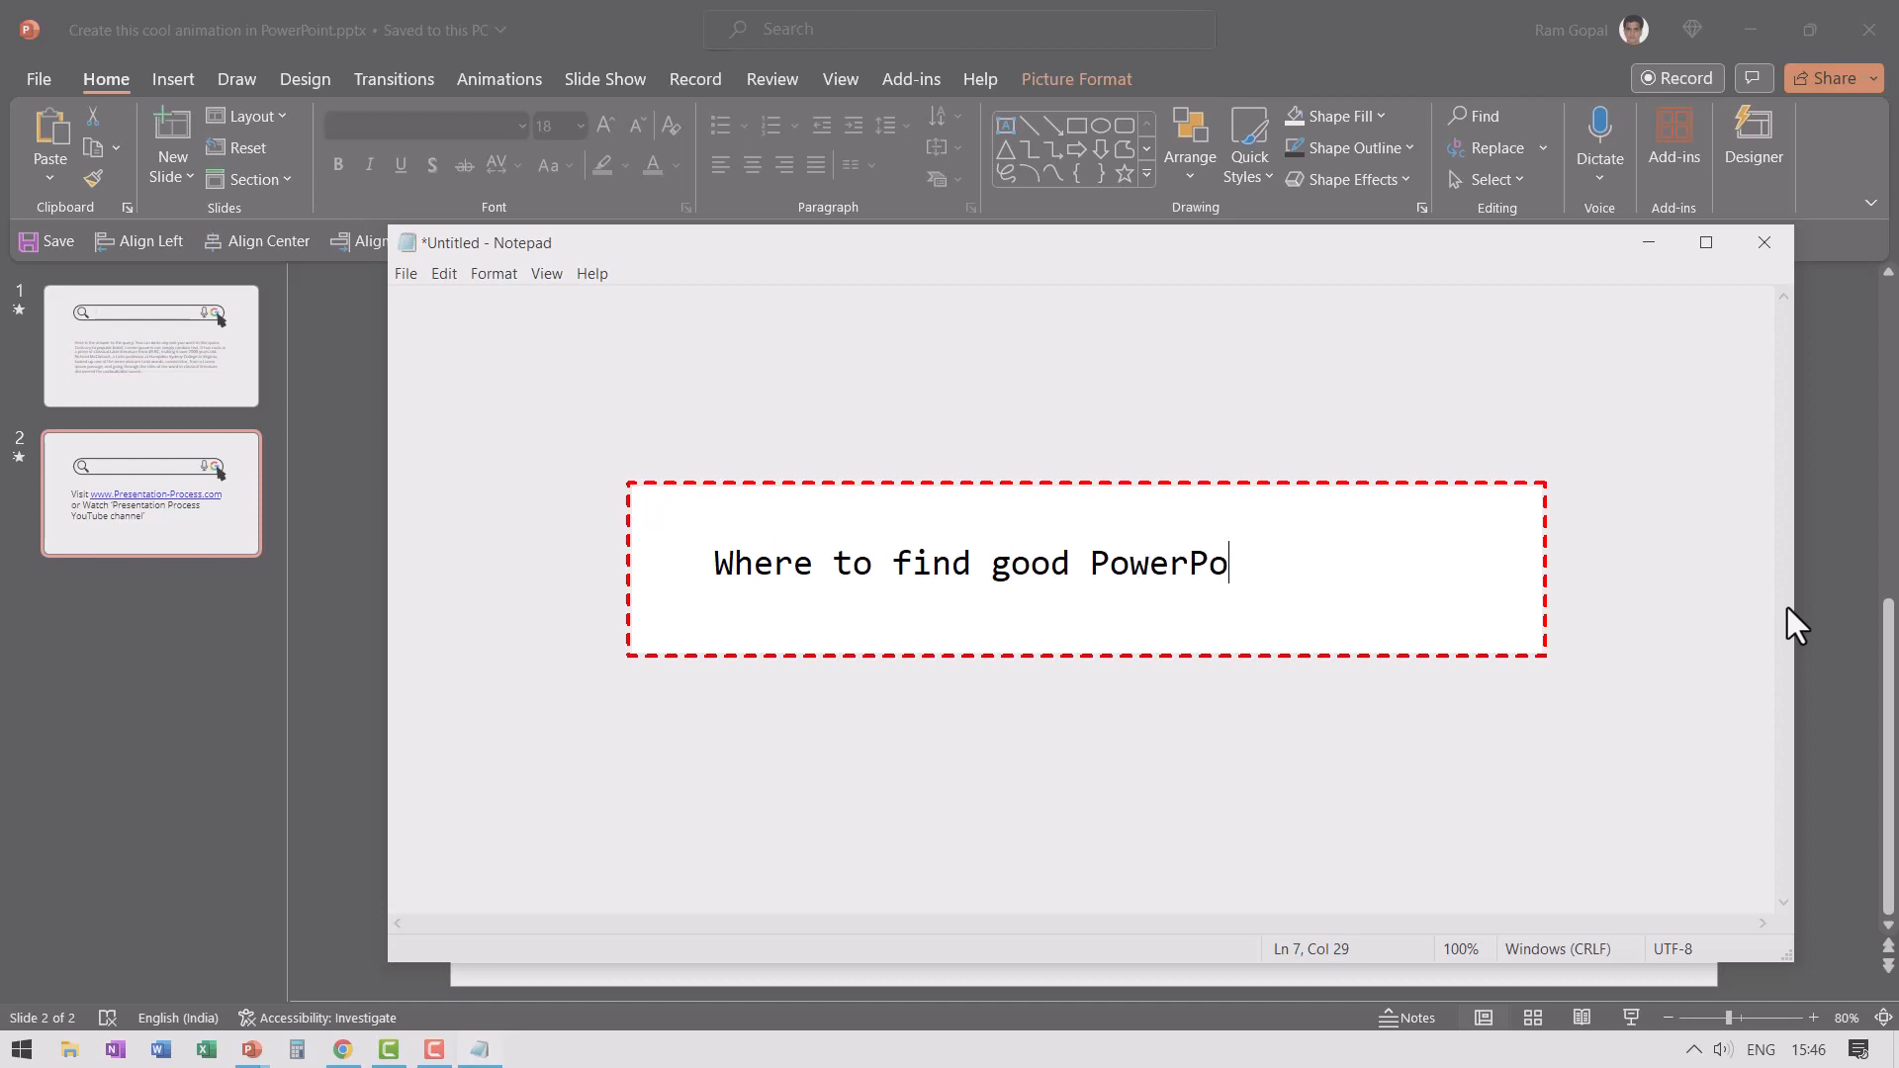
{"action": "type", "text": "ls"}
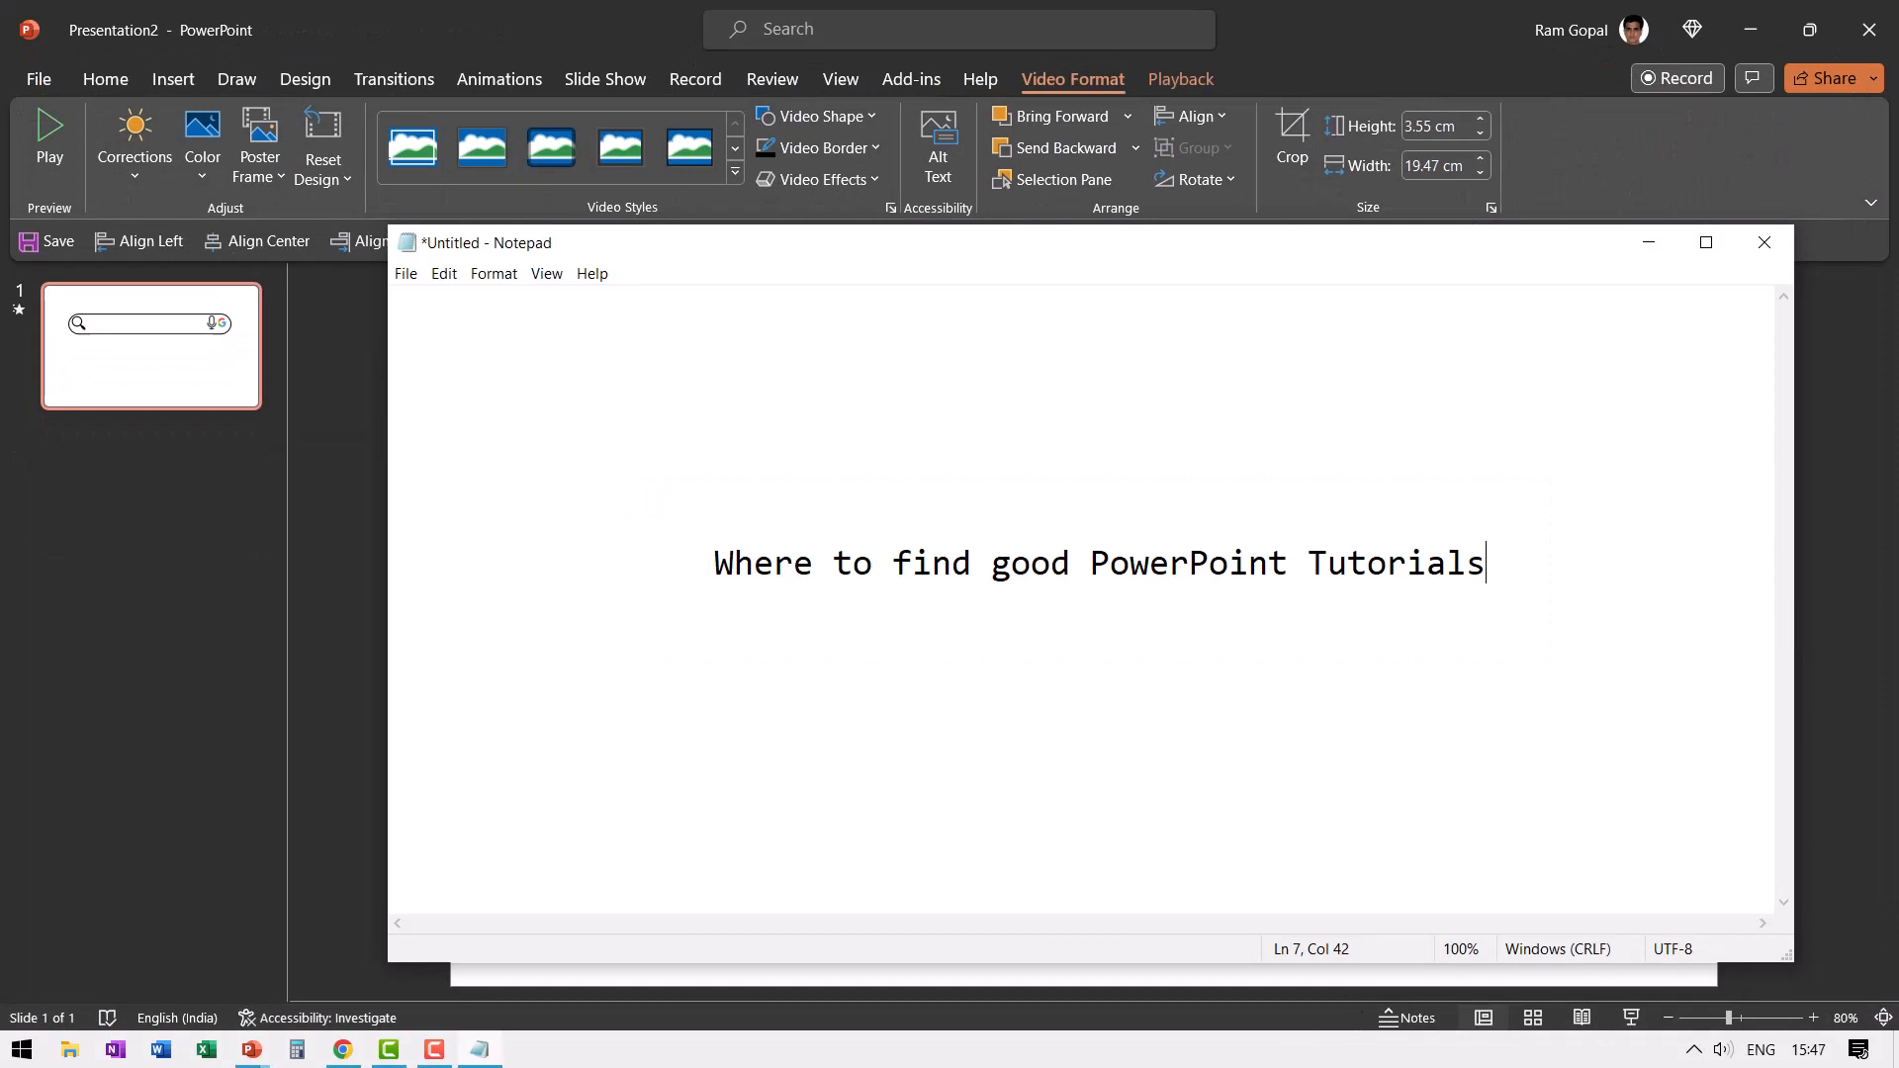
- Switch to Presentation2 in PowerPoint, play the inserted recording in the slide show, and exit the show
{"action": "left_click", "coordinate": [248, 1053]}
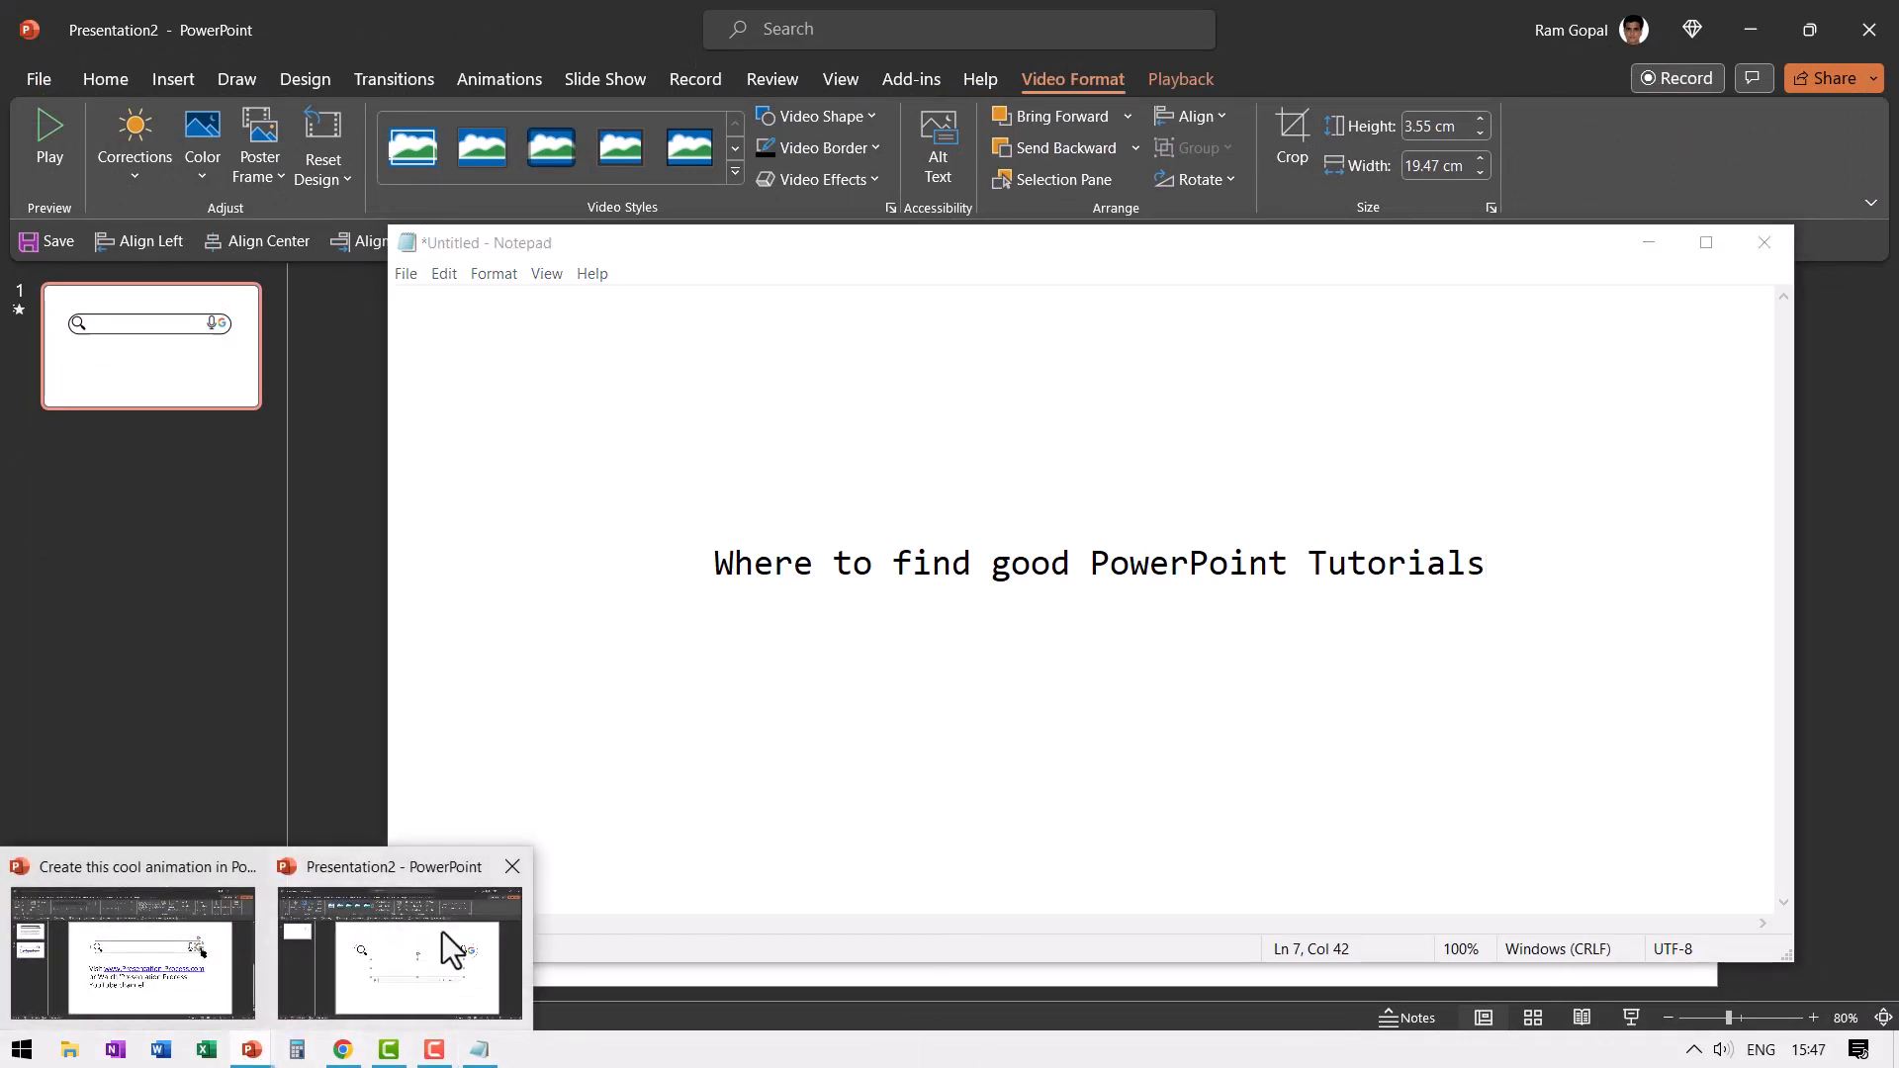
{"action": "left_click", "coordinate": [408, 945]}
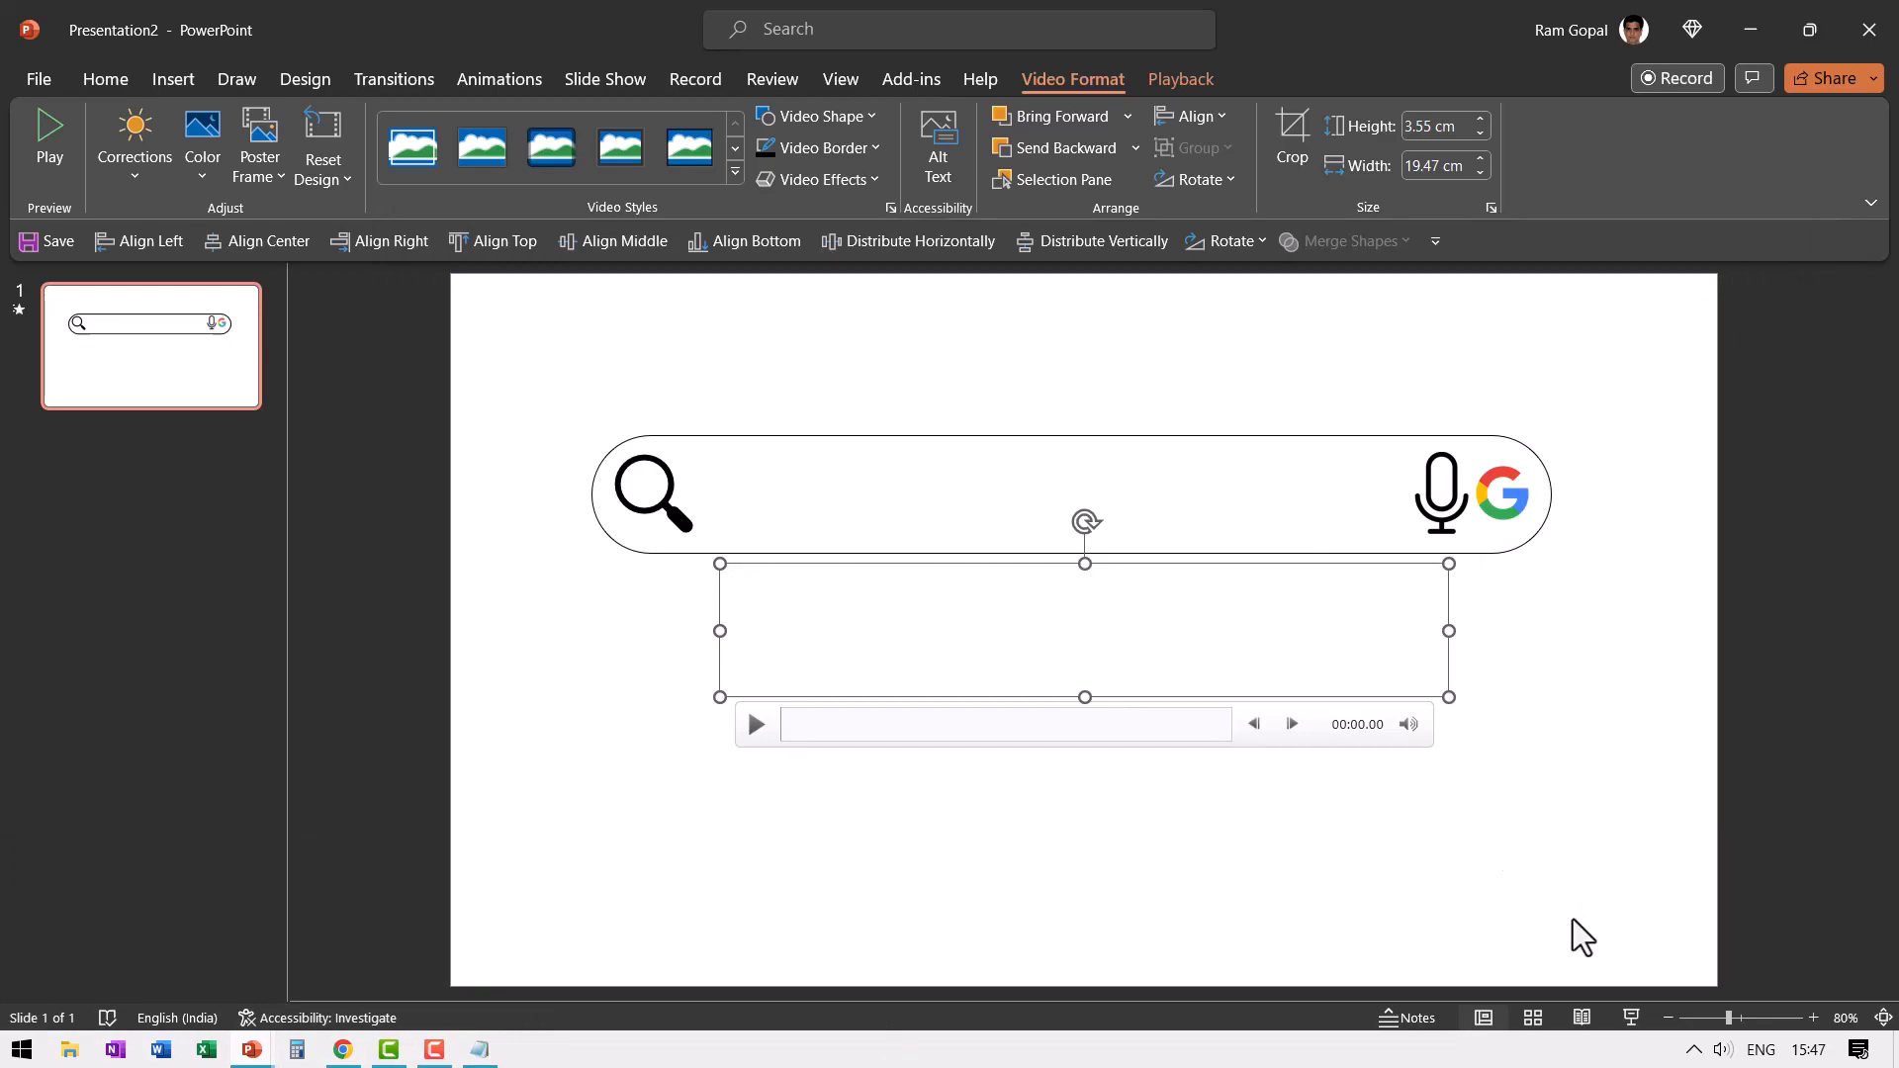
{"action": "left_click", "coordinate": [1632, 1019]}
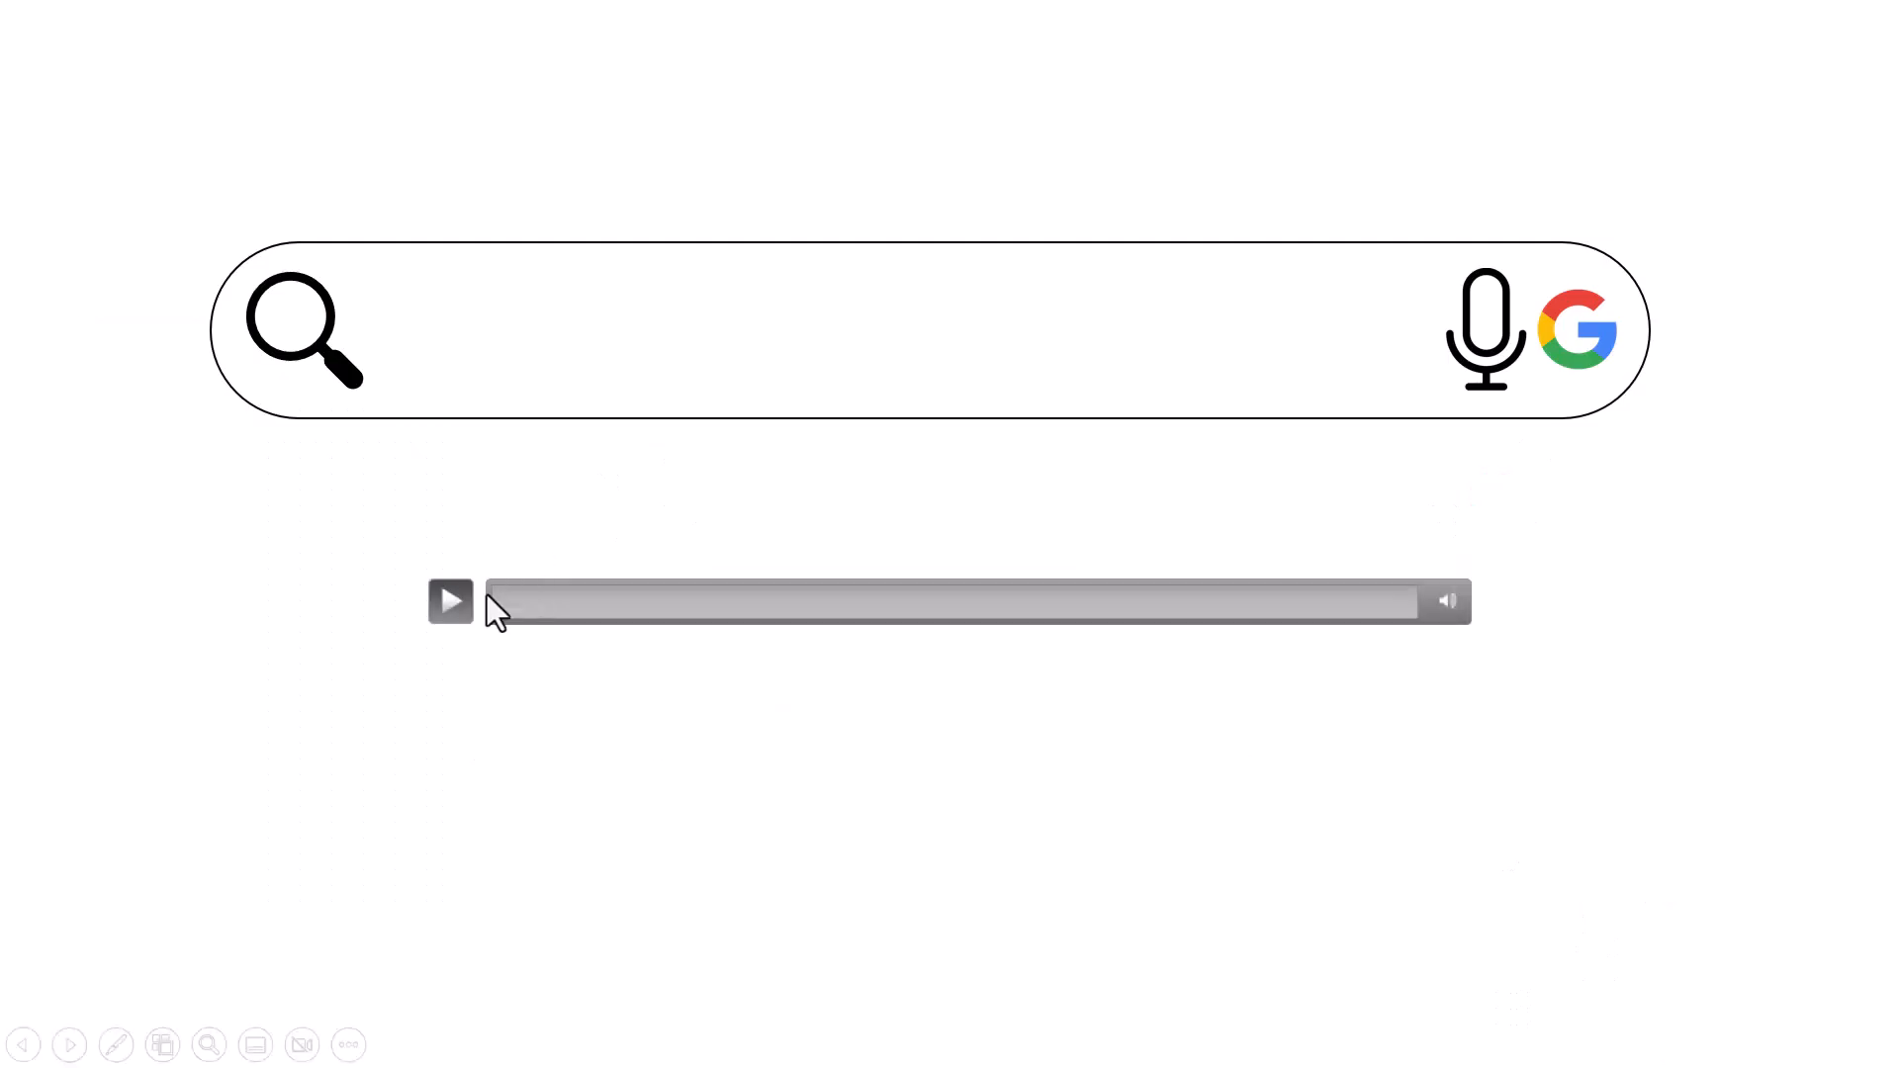
{"action": "left_click", "coordinate": [449, 606]}
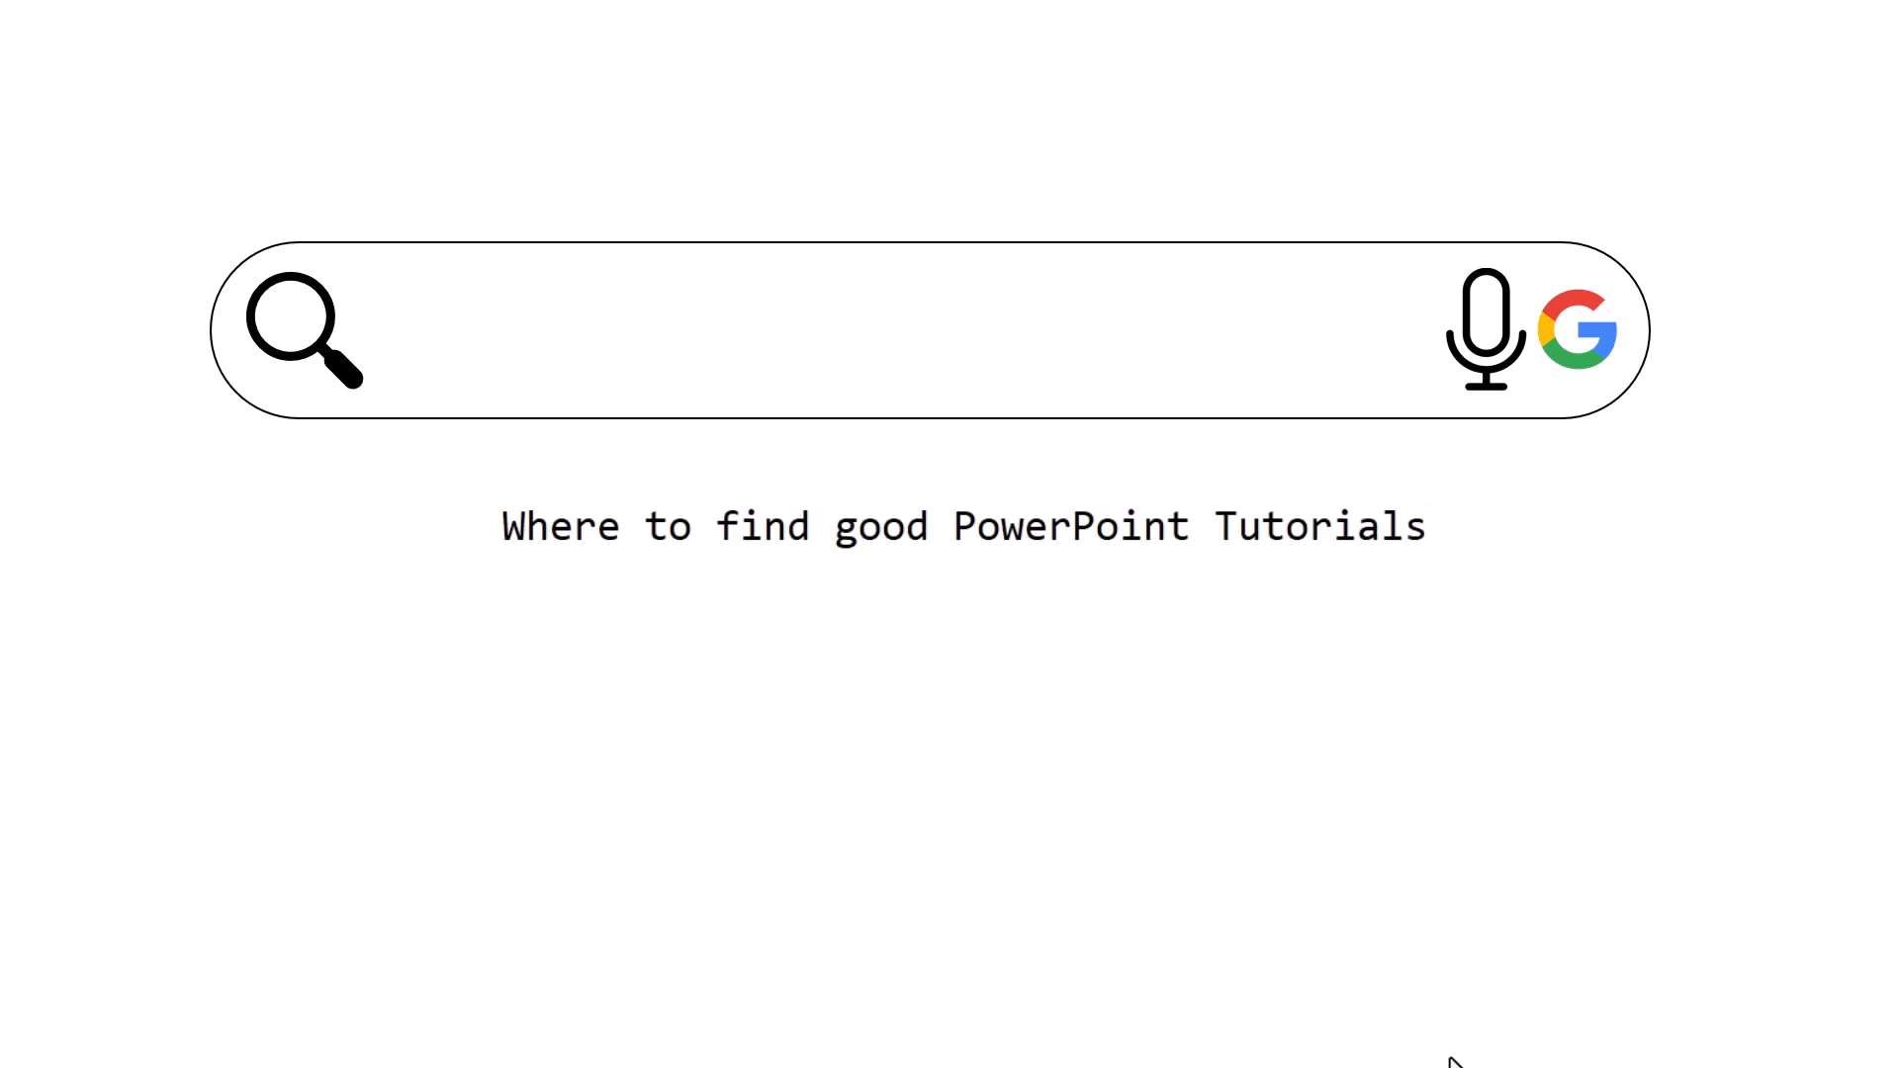
{"action": "key", "text": "Escape"}
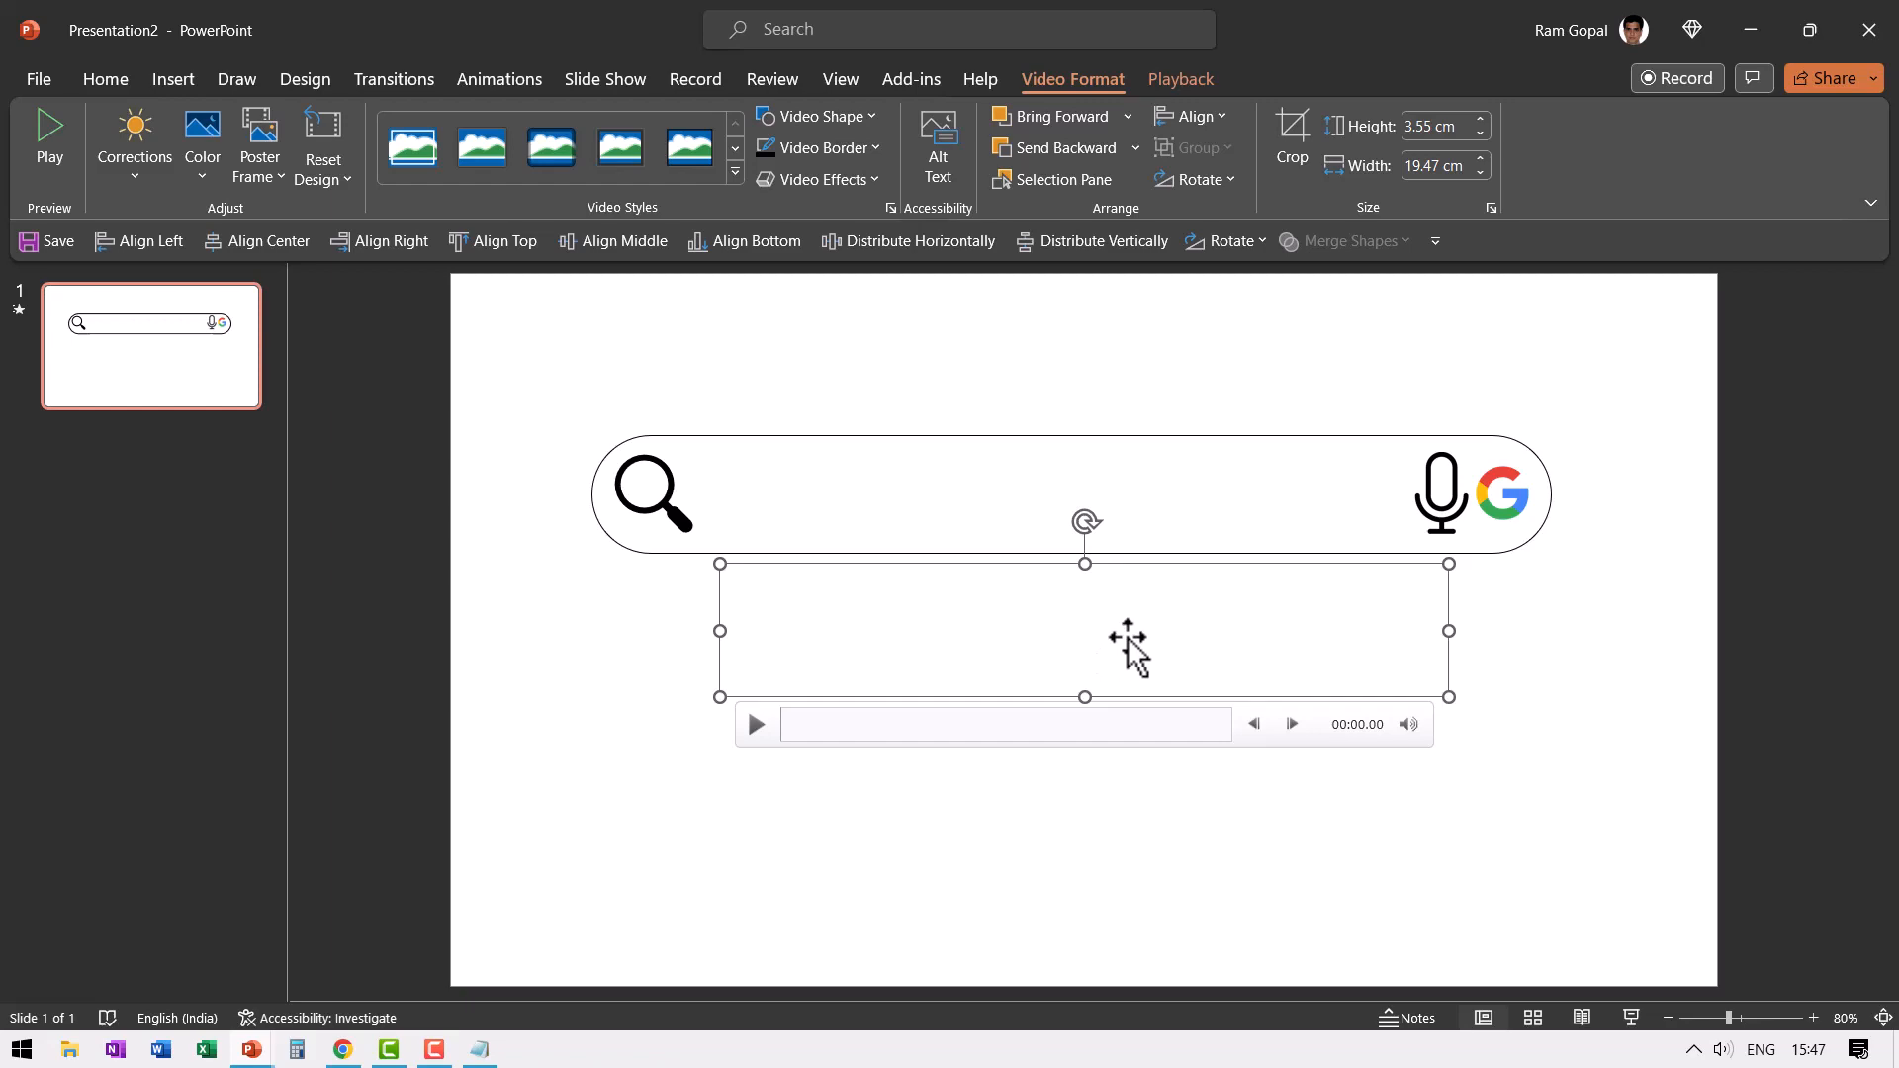
- Open the recording for trimming and set its start time to 00:04.073, just before the typing begins
{"action": "left_click", "coordinate": [1180, 87]}
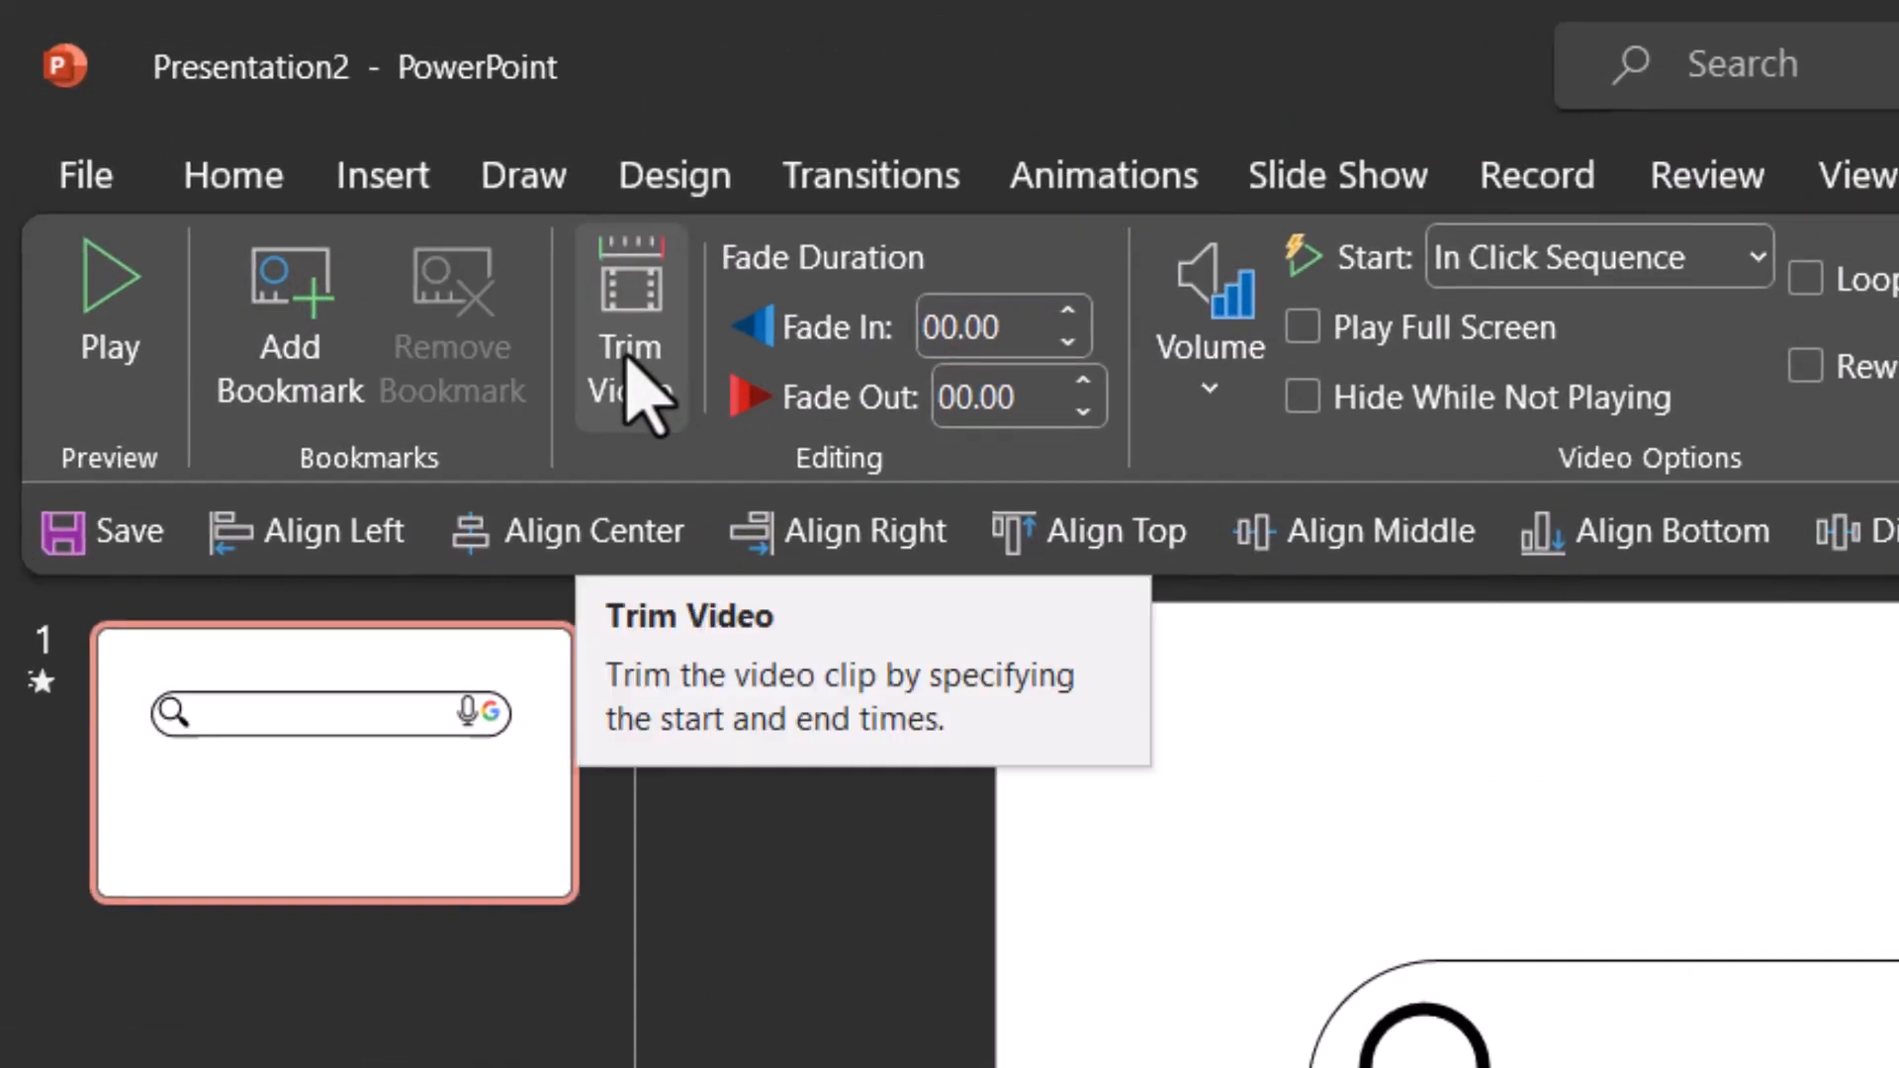
{"action": "left_click", "coordinate": [633, 376]}
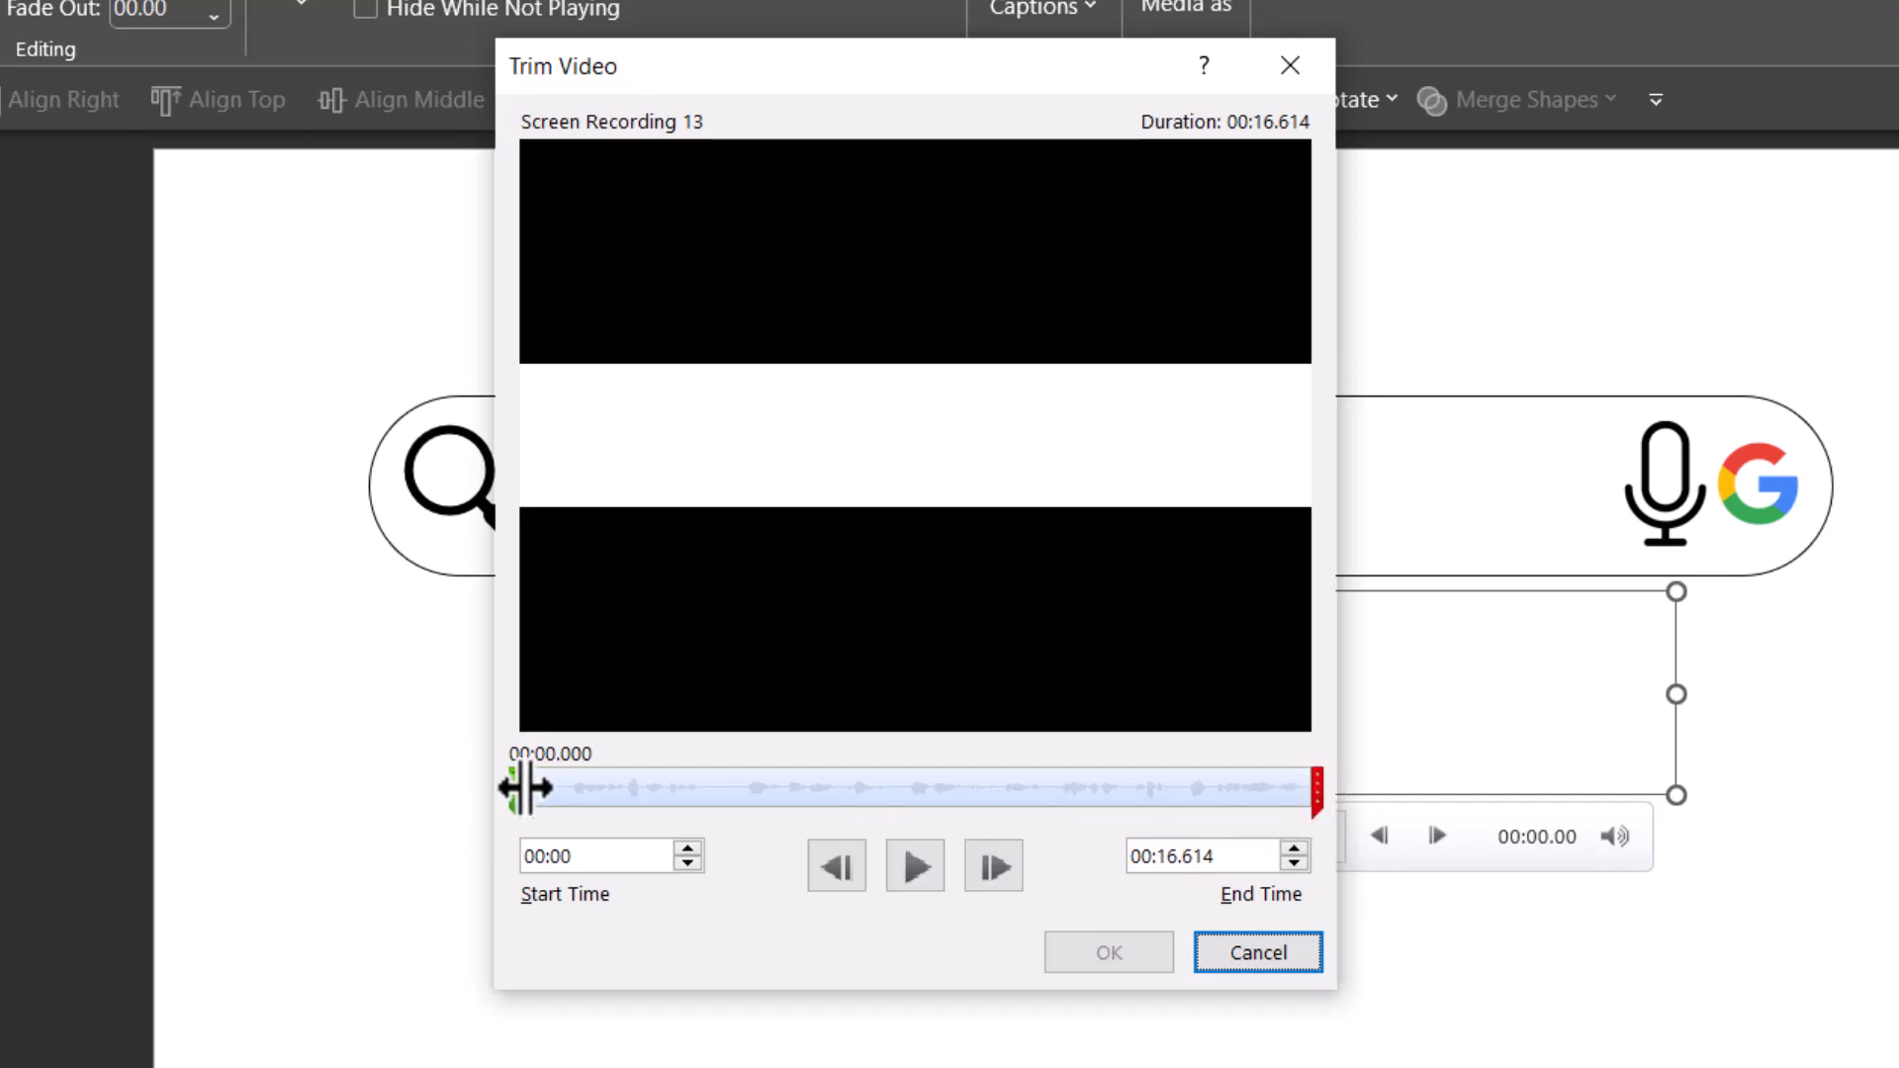
{"action": "left_click", "coordinate": [902, 876]}
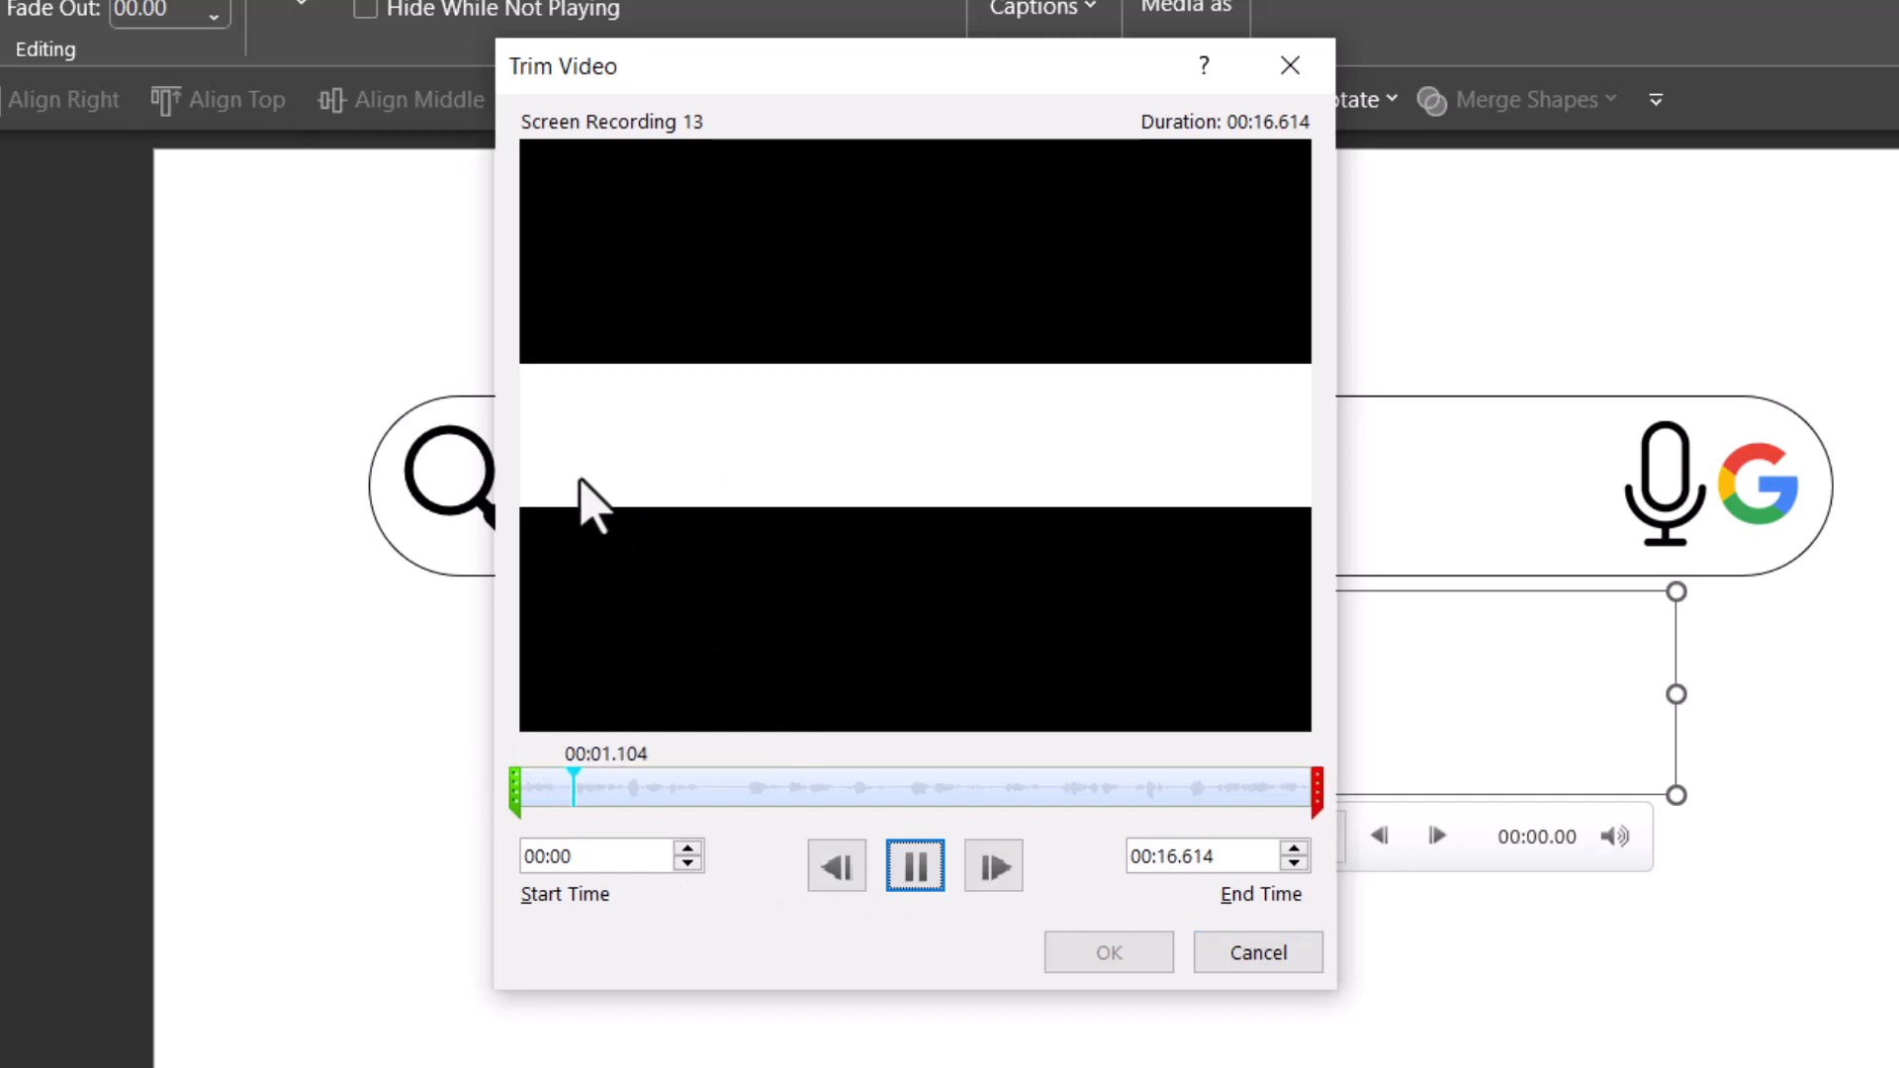
{"action": "left_click", "coordinate": [916, 873]}
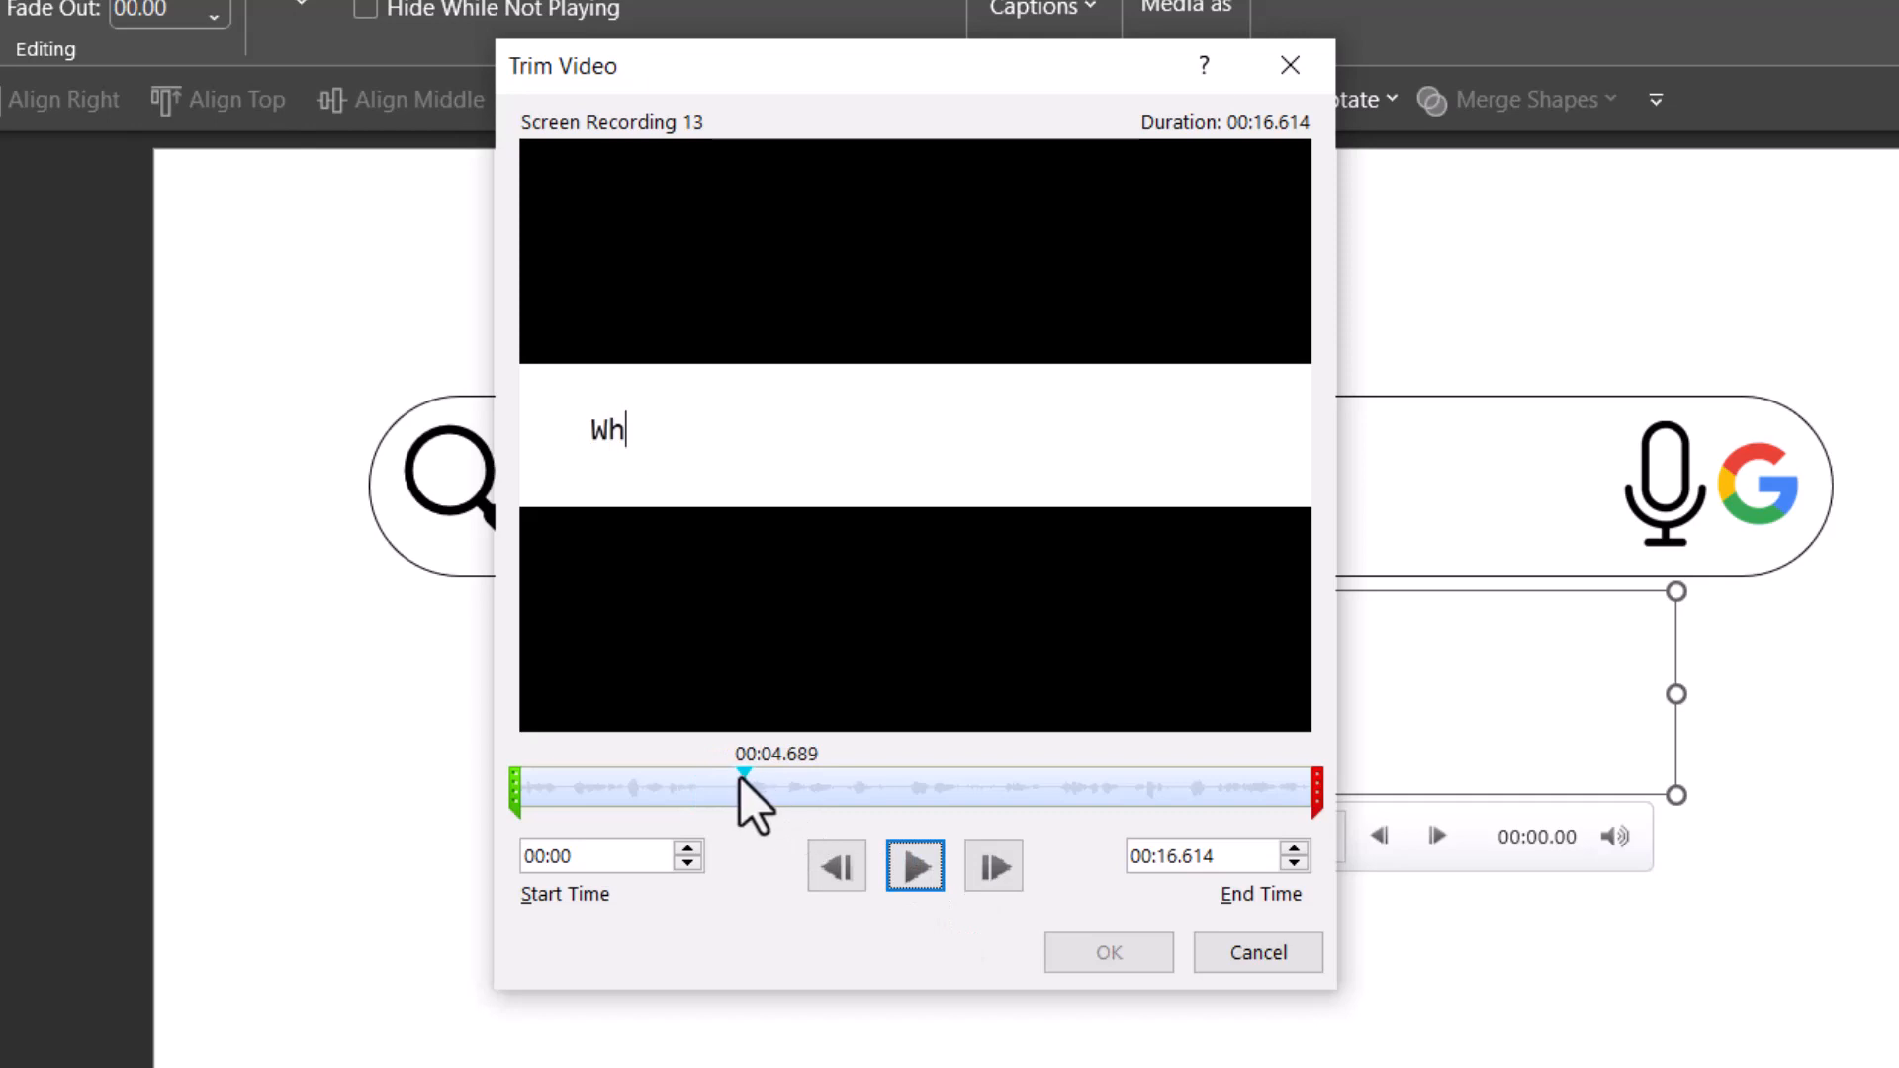
{"action": "left_click_drag", "start_coordinate": [740, 780], "coordinate": [726, 779]}
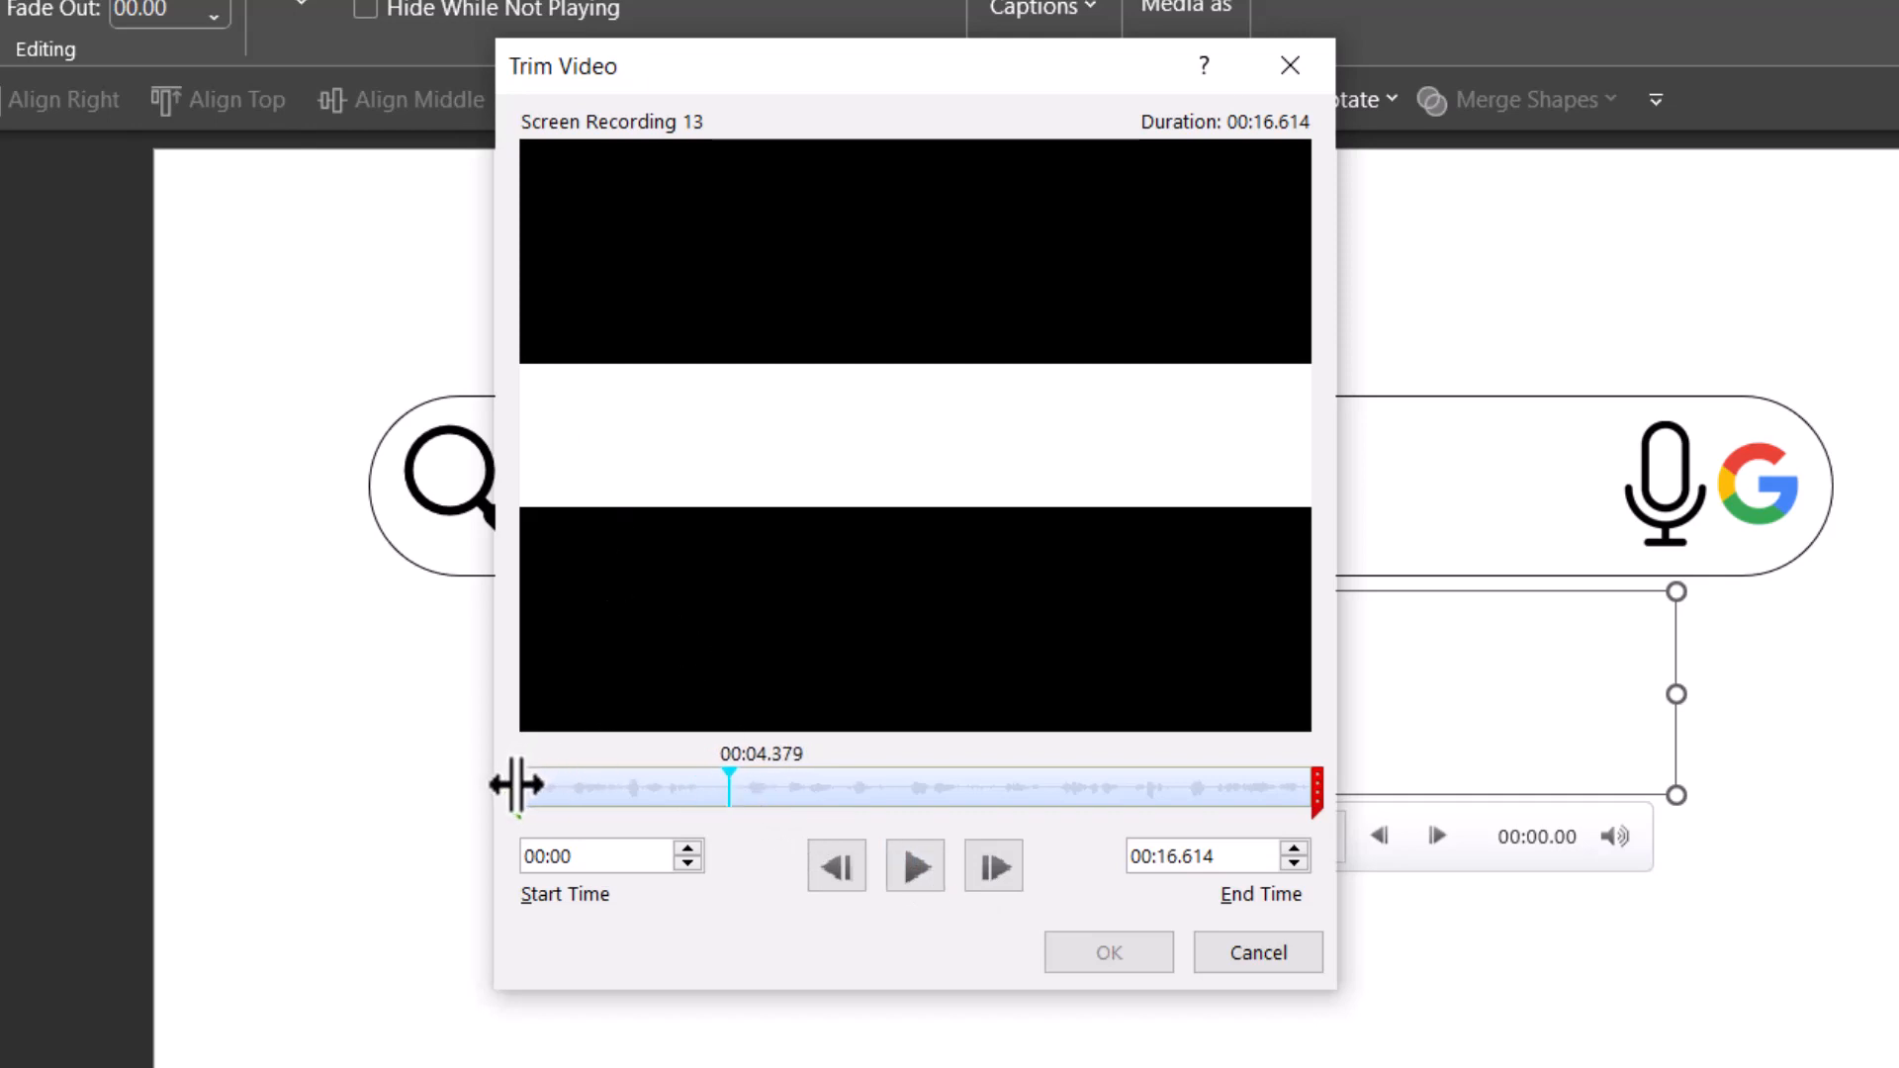
{"action": "left_click_drag", "start_coordinate": [515, 781], "coordinate": [703, 818]}
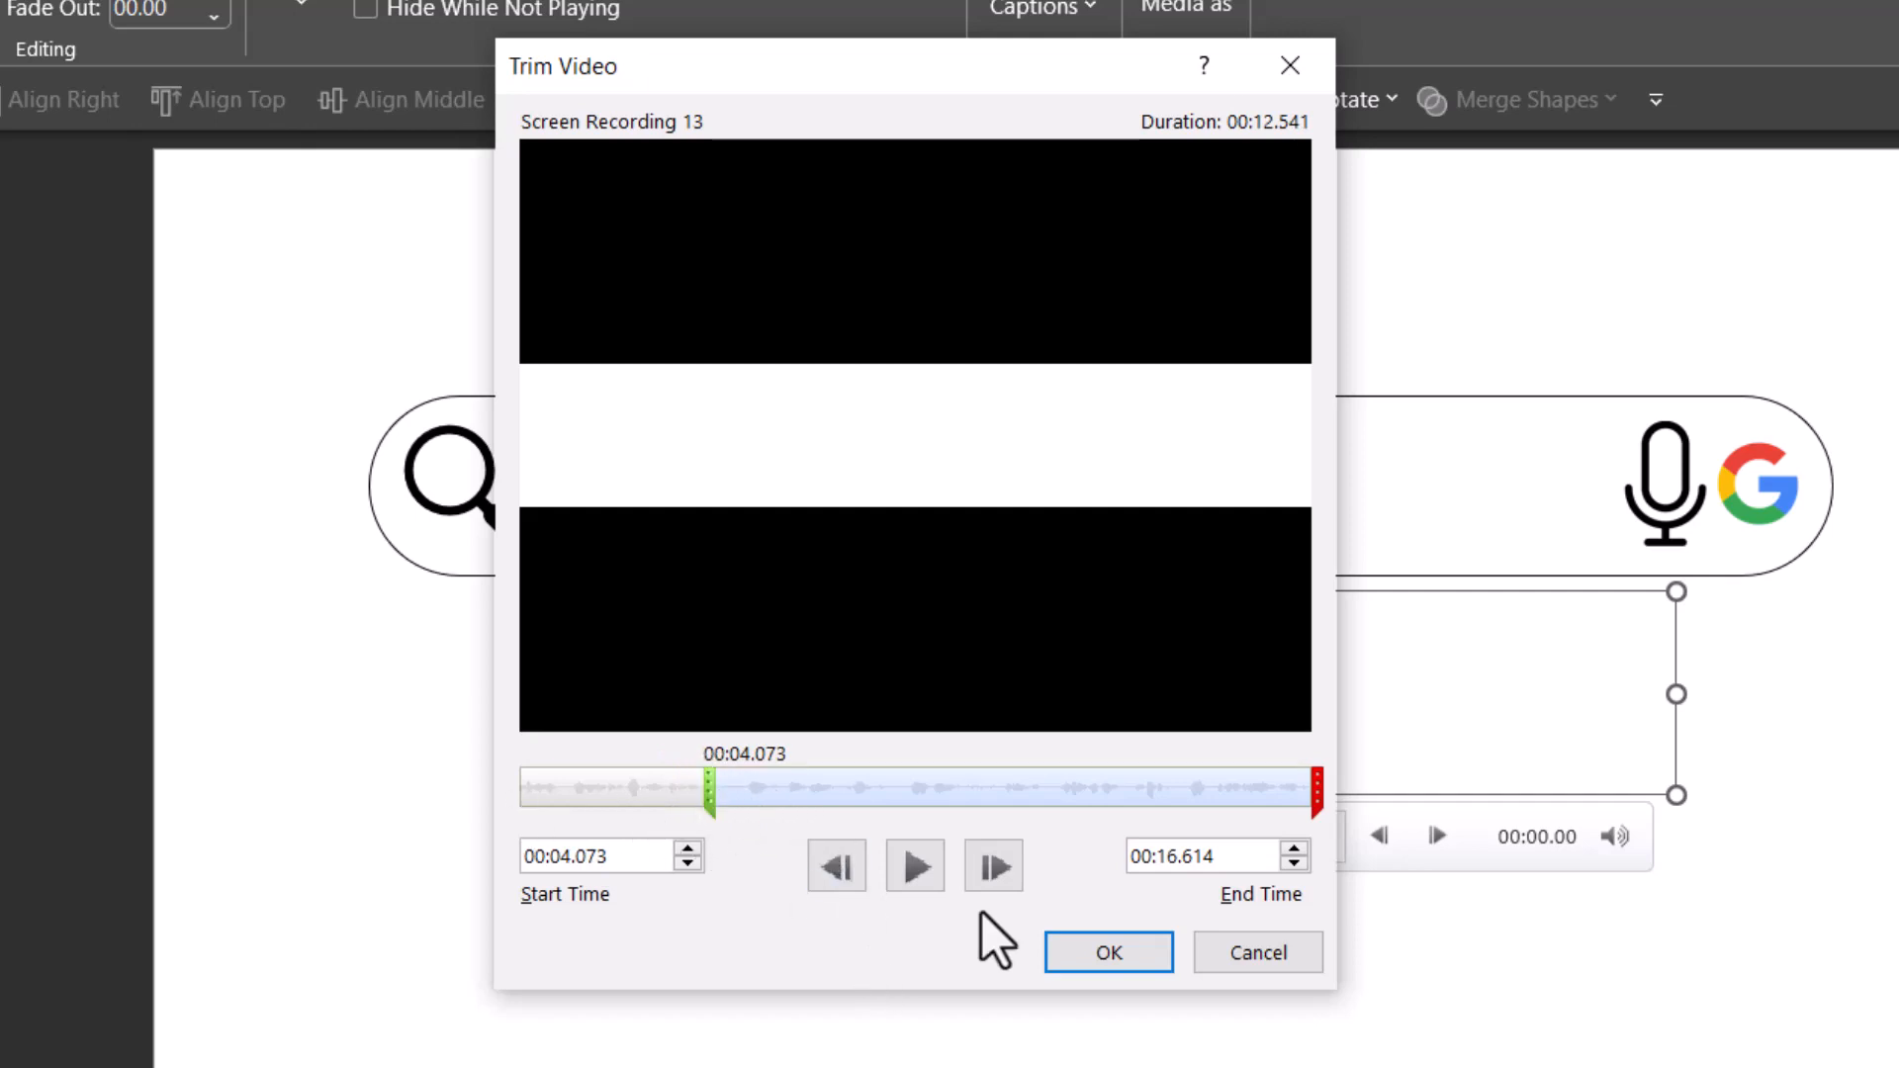
- Set the recording's end time to 00:11.441, just after the typing ends, apply the trim, and preview the clip on the slide
{"action": "left_click", "coordinate": [1195, 788]}
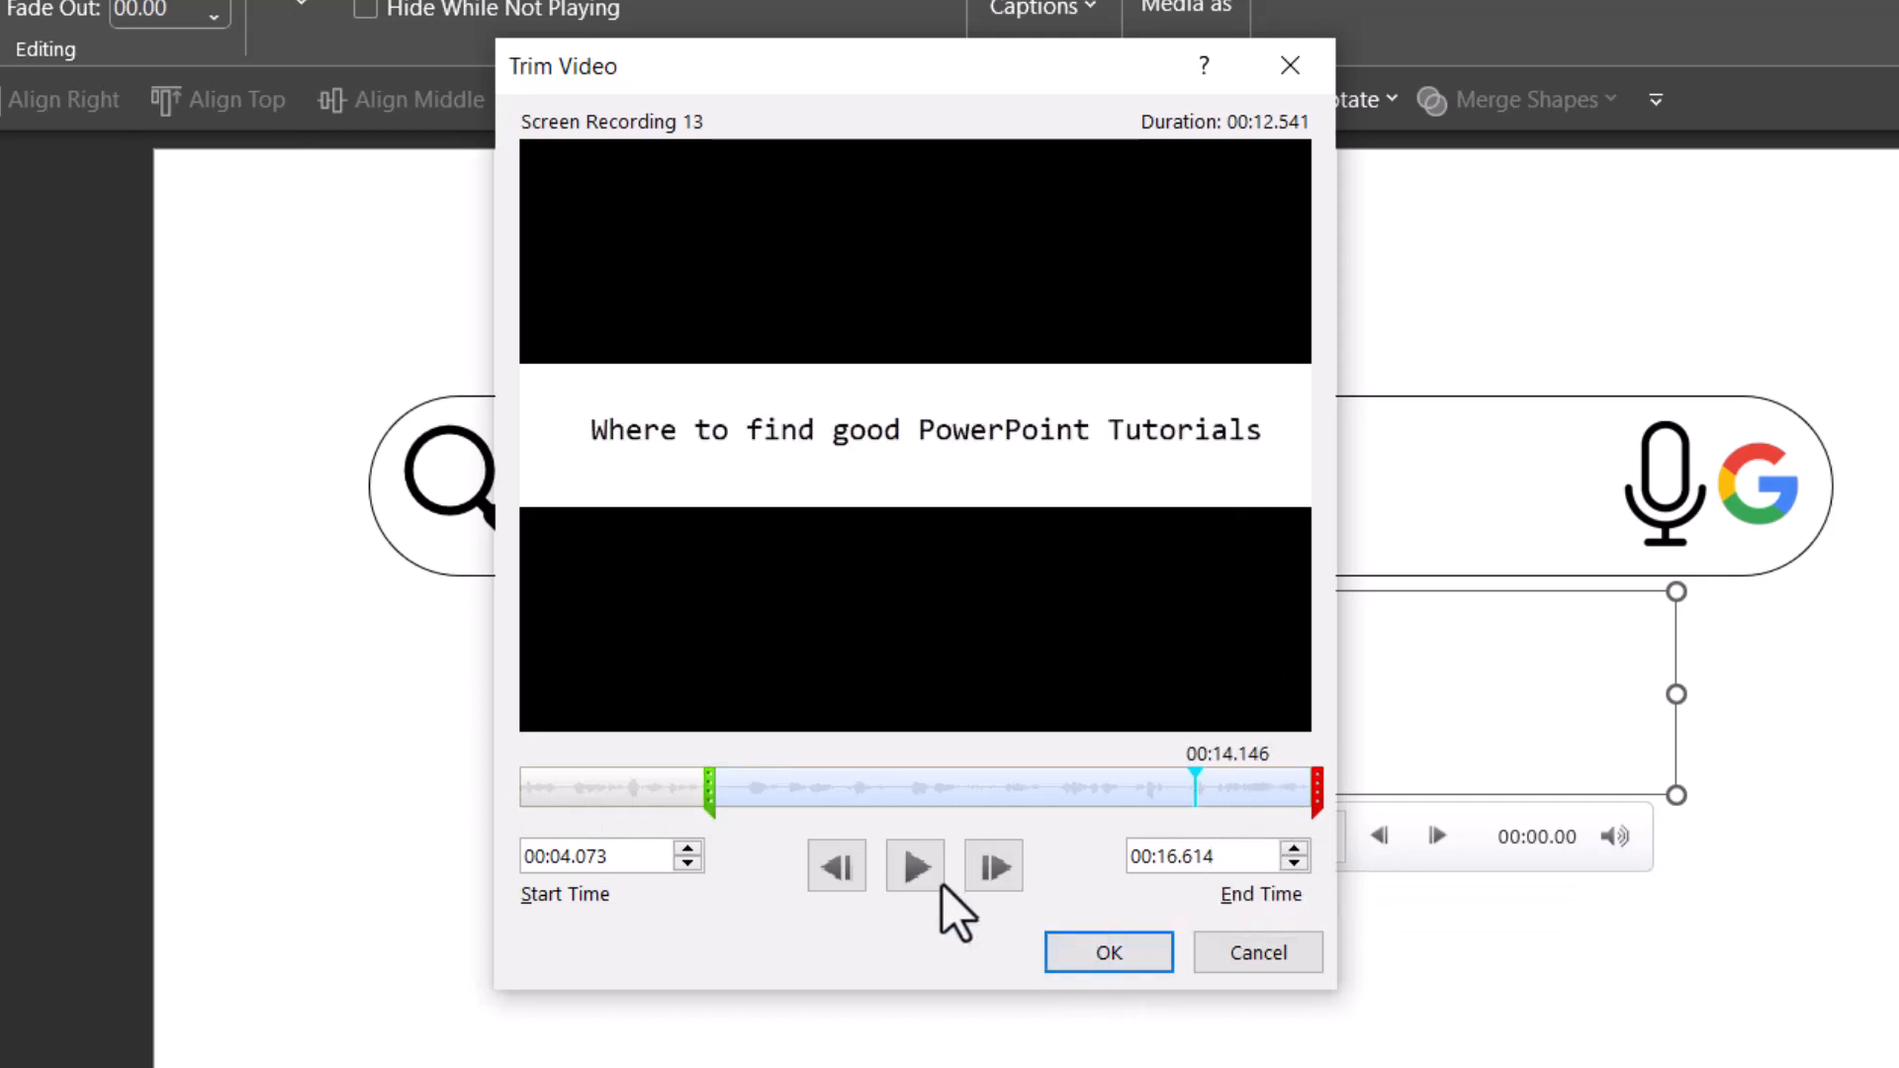
{"action": "left_click", "coordinate": [1047, 787]}
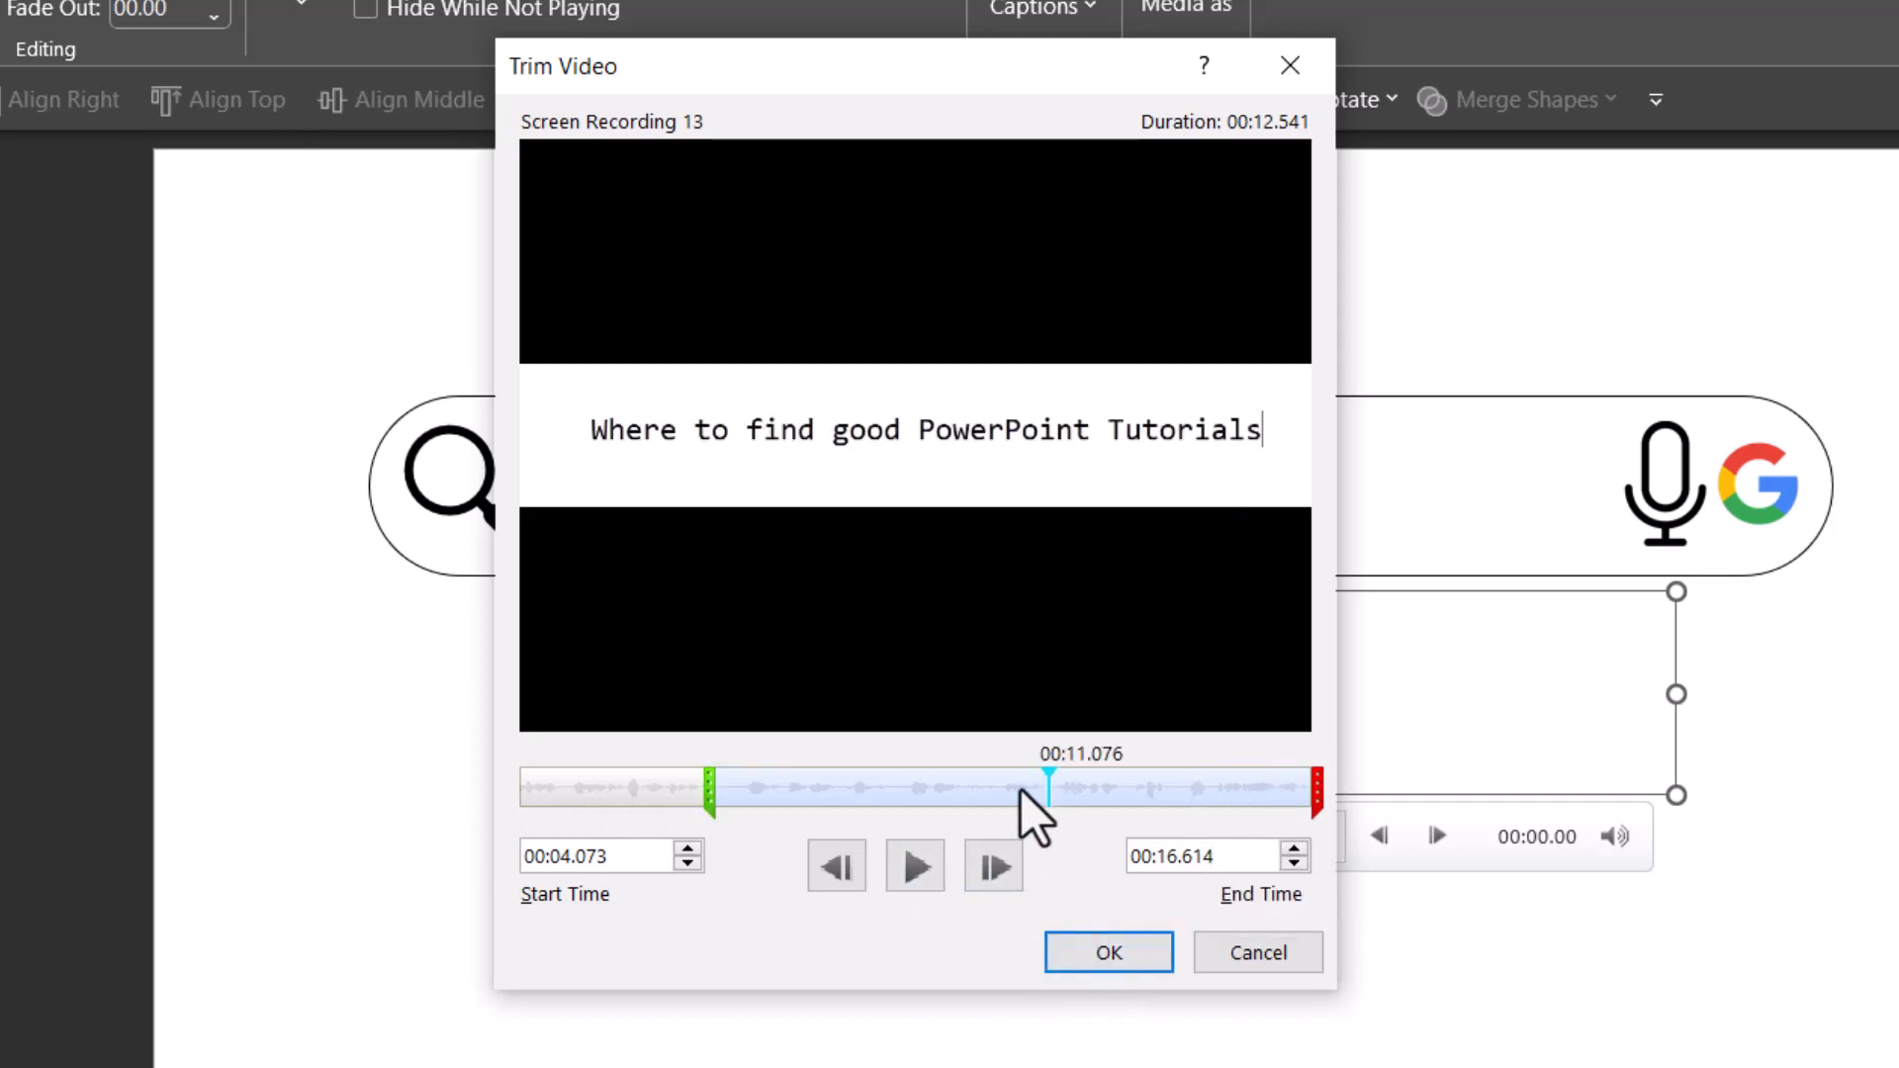
{"action": "left_click", "coordinate": [980, 786]}
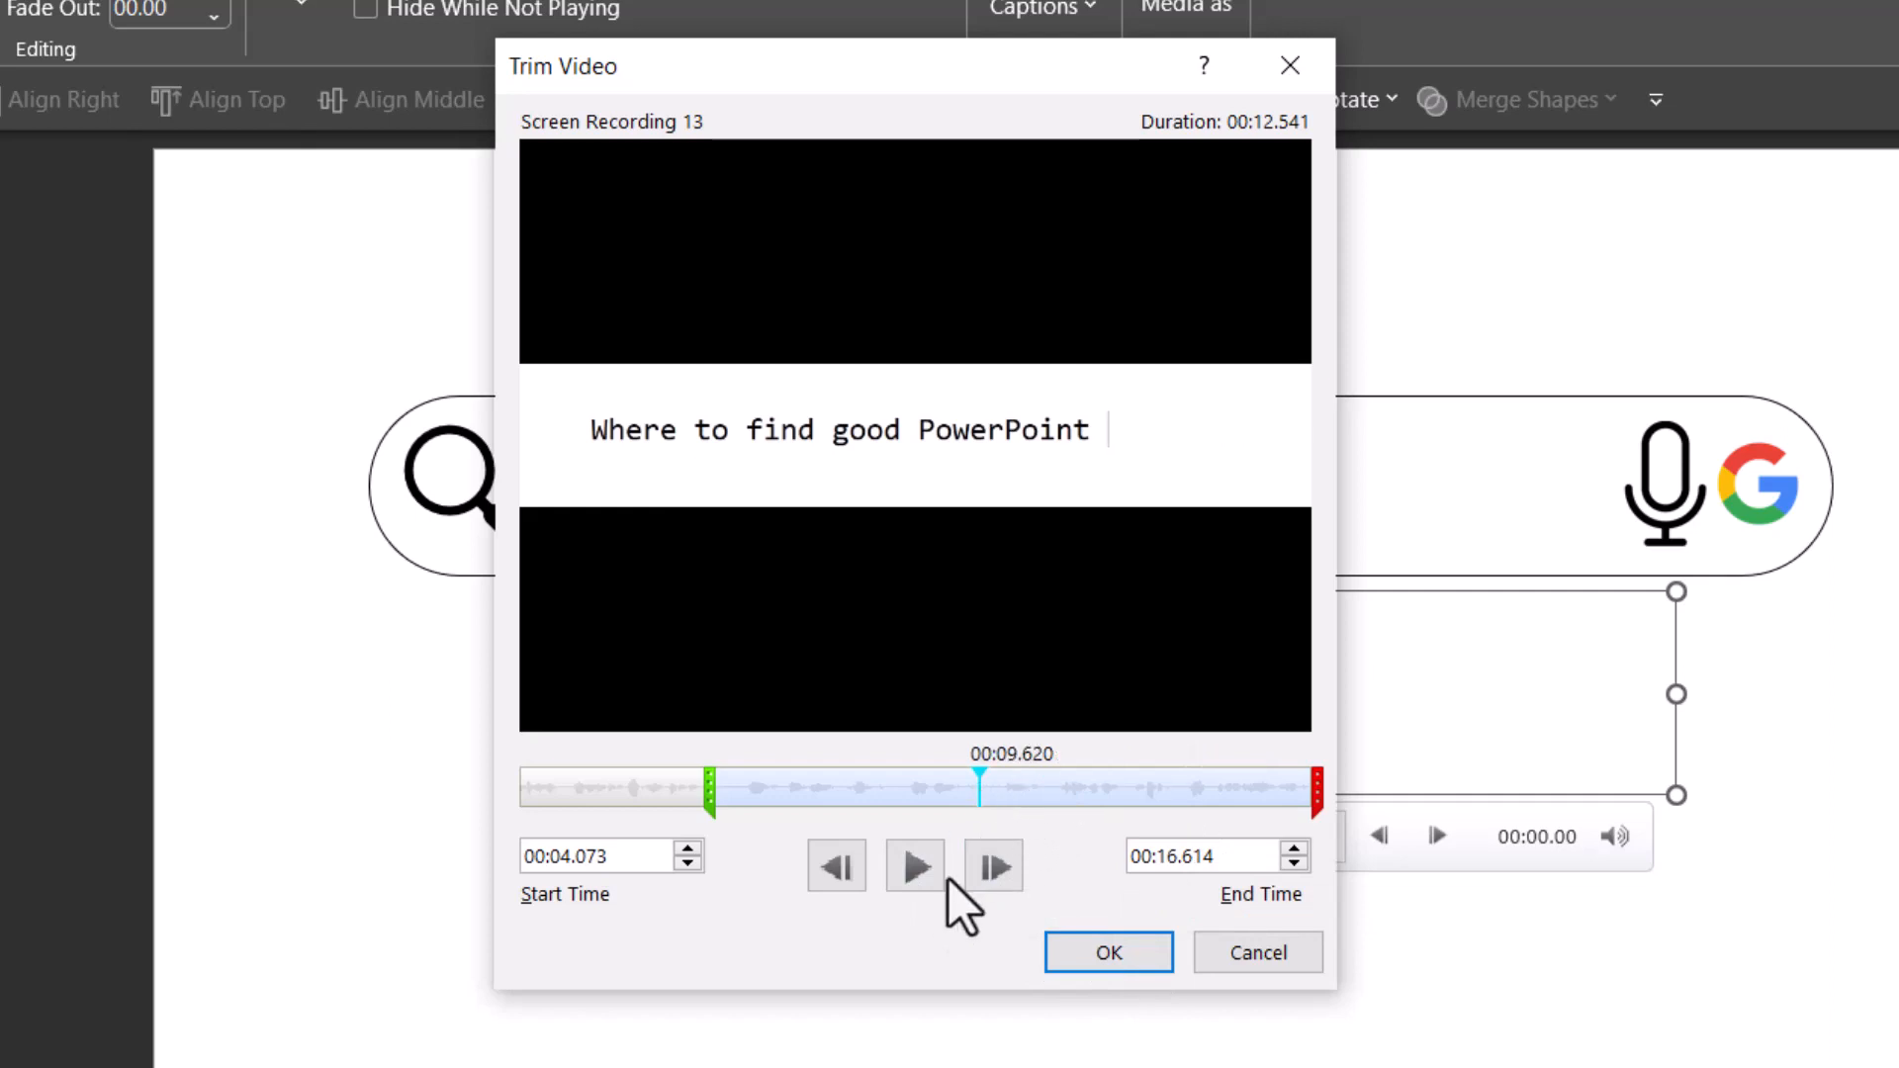
{"action": "left_click", "coordinate": [910, 872]}
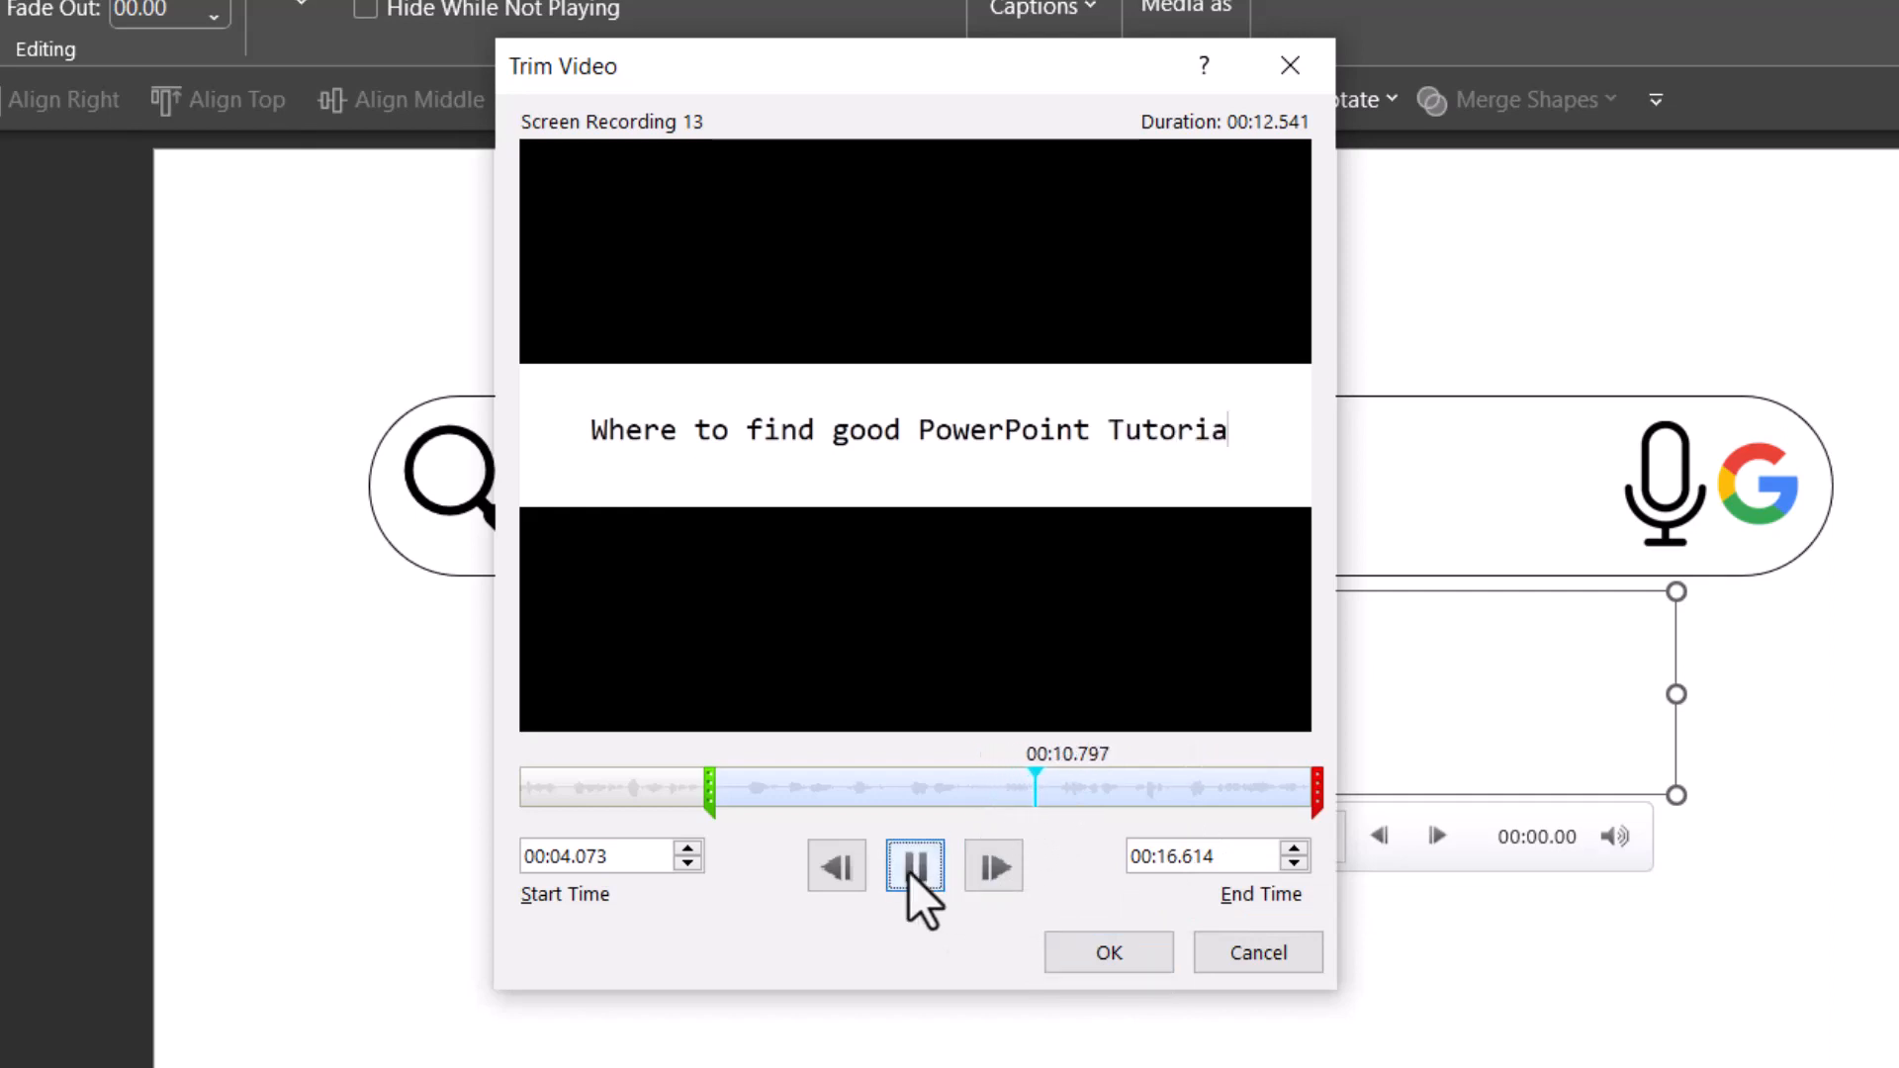
{"action": "left_click", "coordinate": [910, 872]}
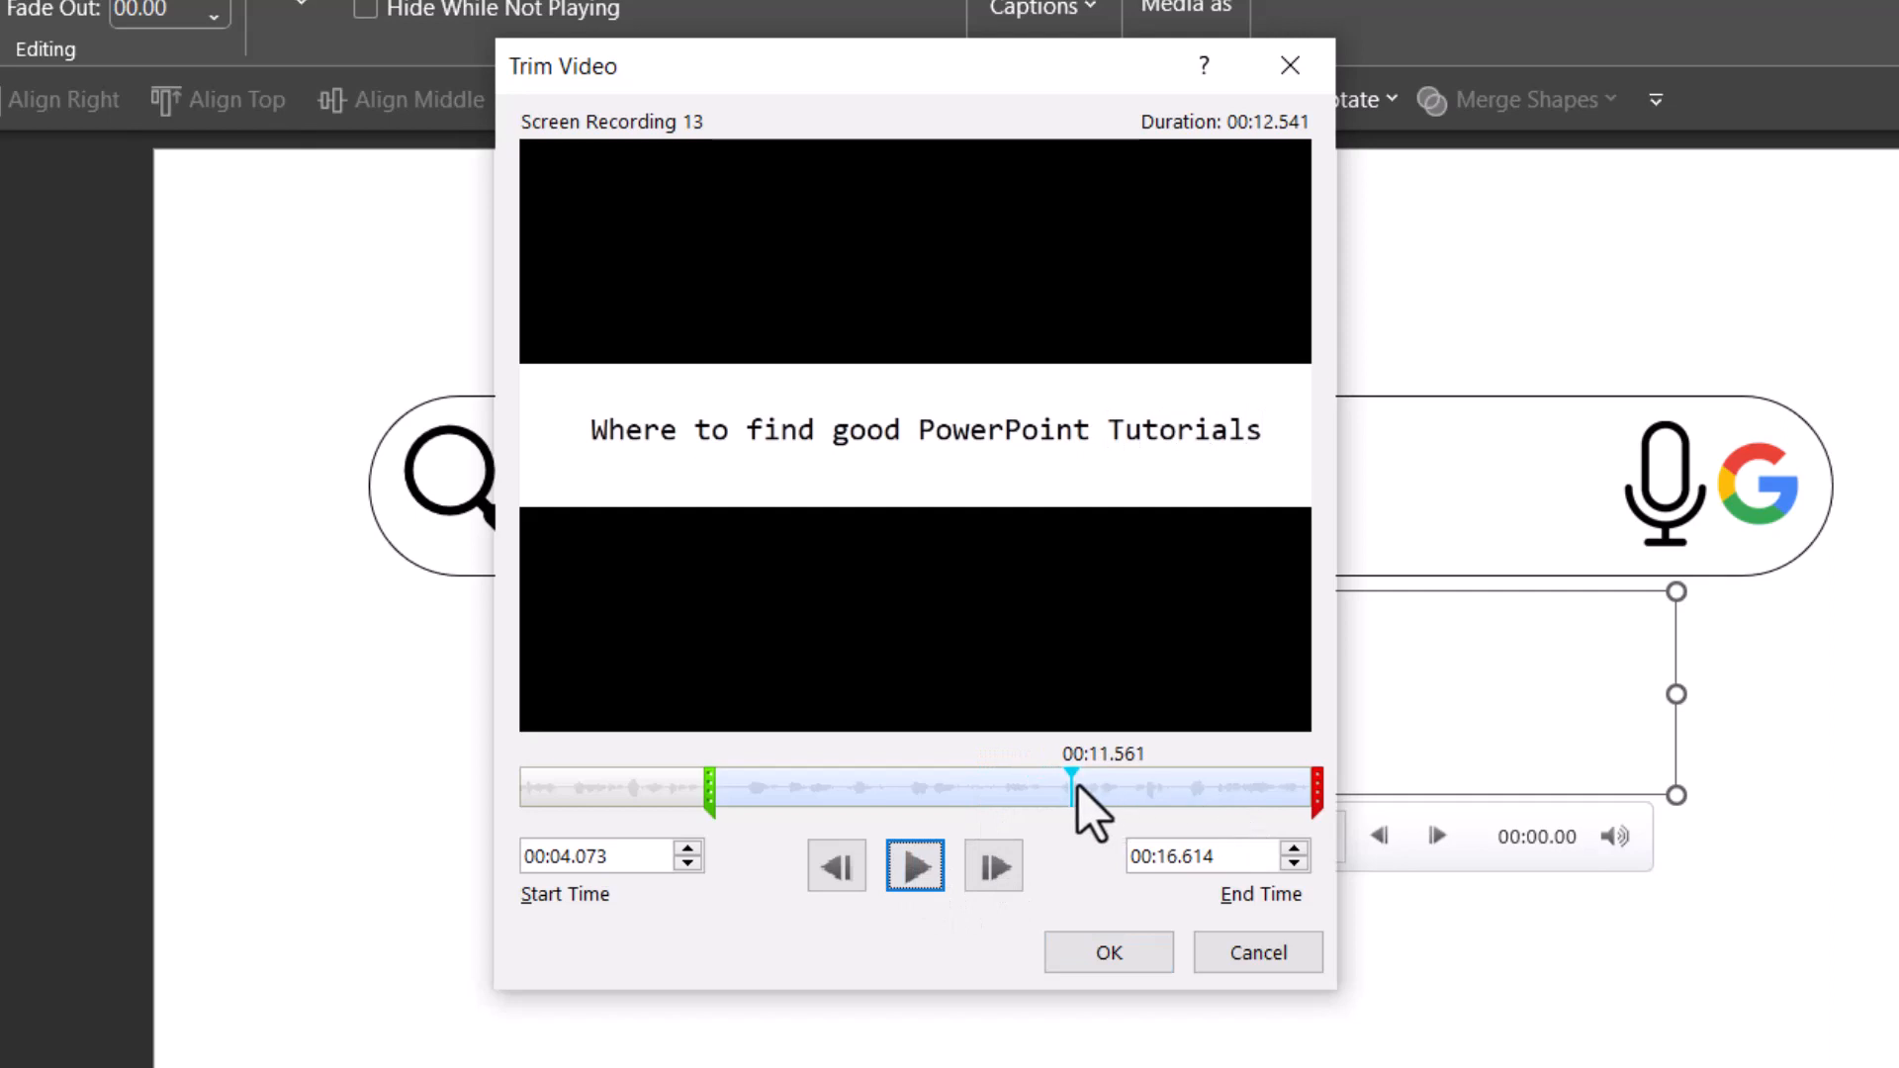
{"action": "mouse_move", "coordinate": [1317, 788]}
{"action": "left_mouse_down"}
{"action": "mouse_move", "coordinate": [1042, 767]}
{"action": "mouse_move", "coordinate": [1071, 763]}
{"action": "left_mouse_up"}
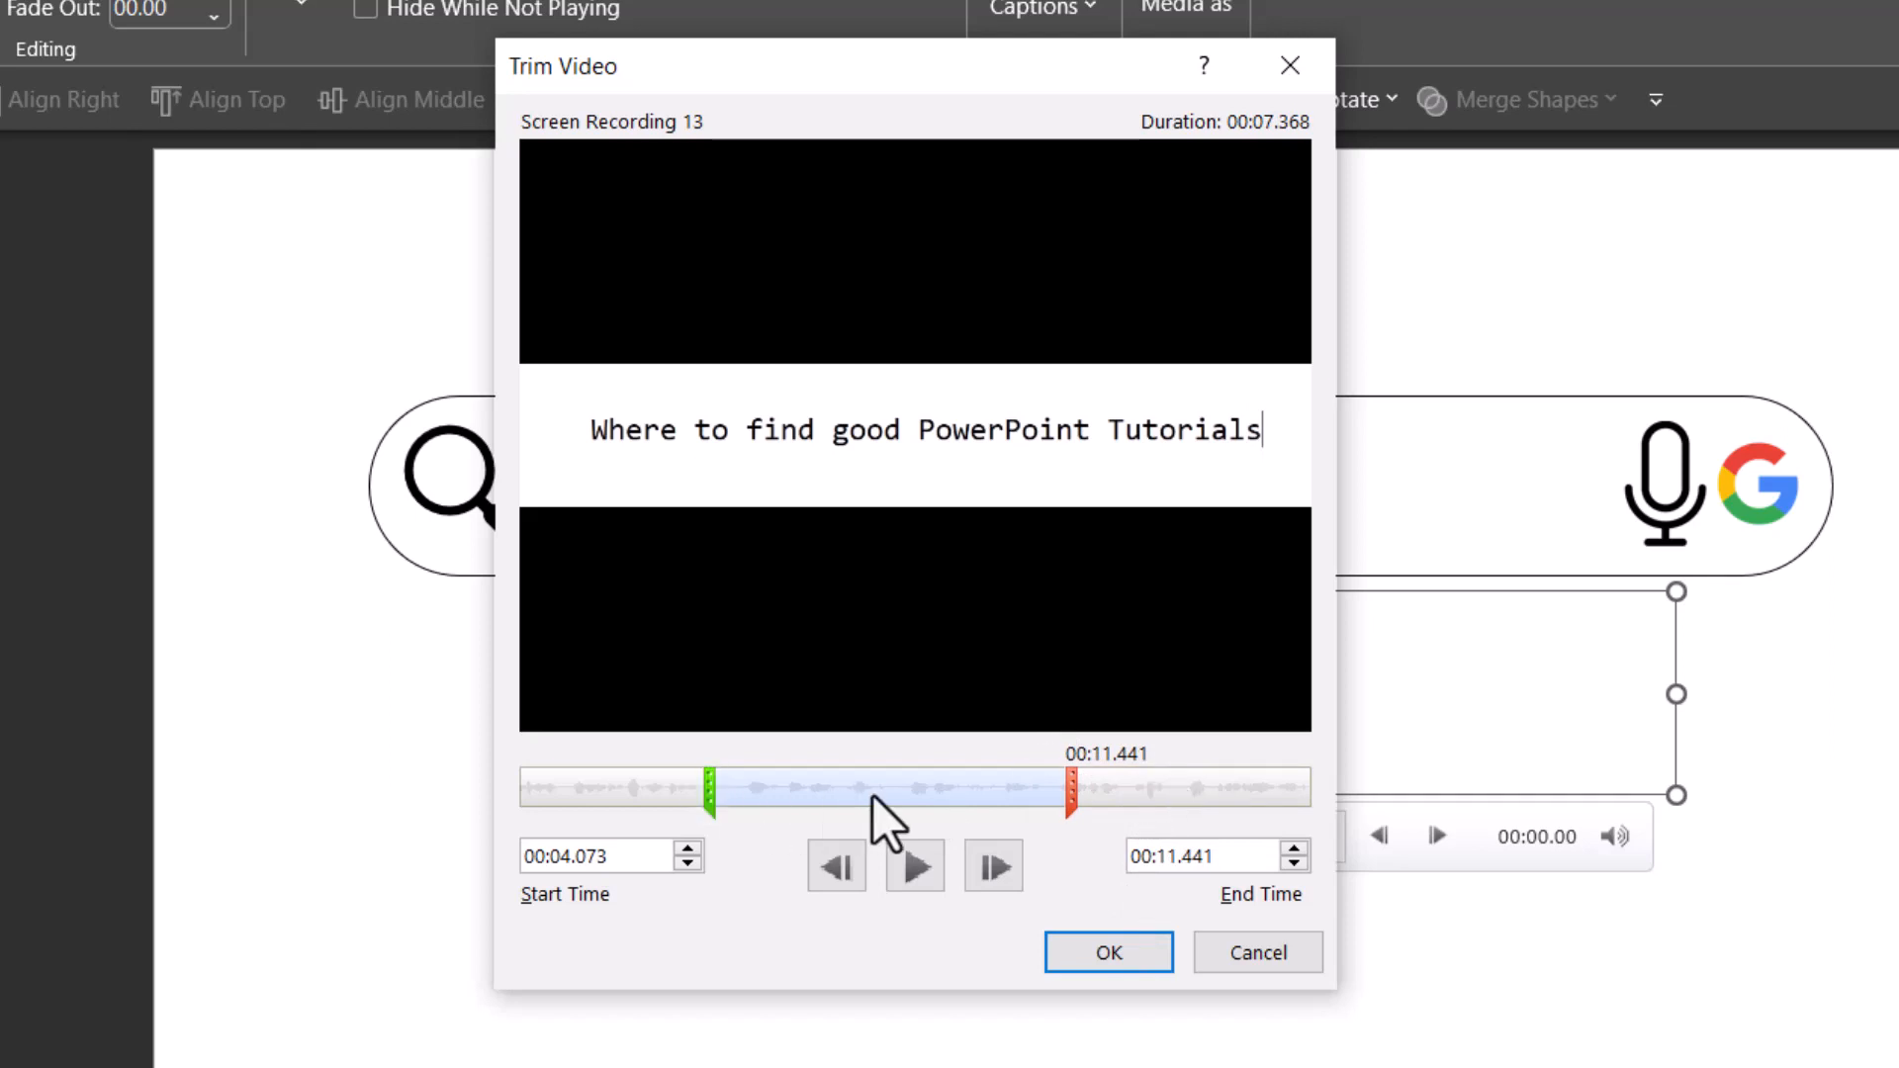
{"action": "left_click", "coordinate": [1106, 955]}
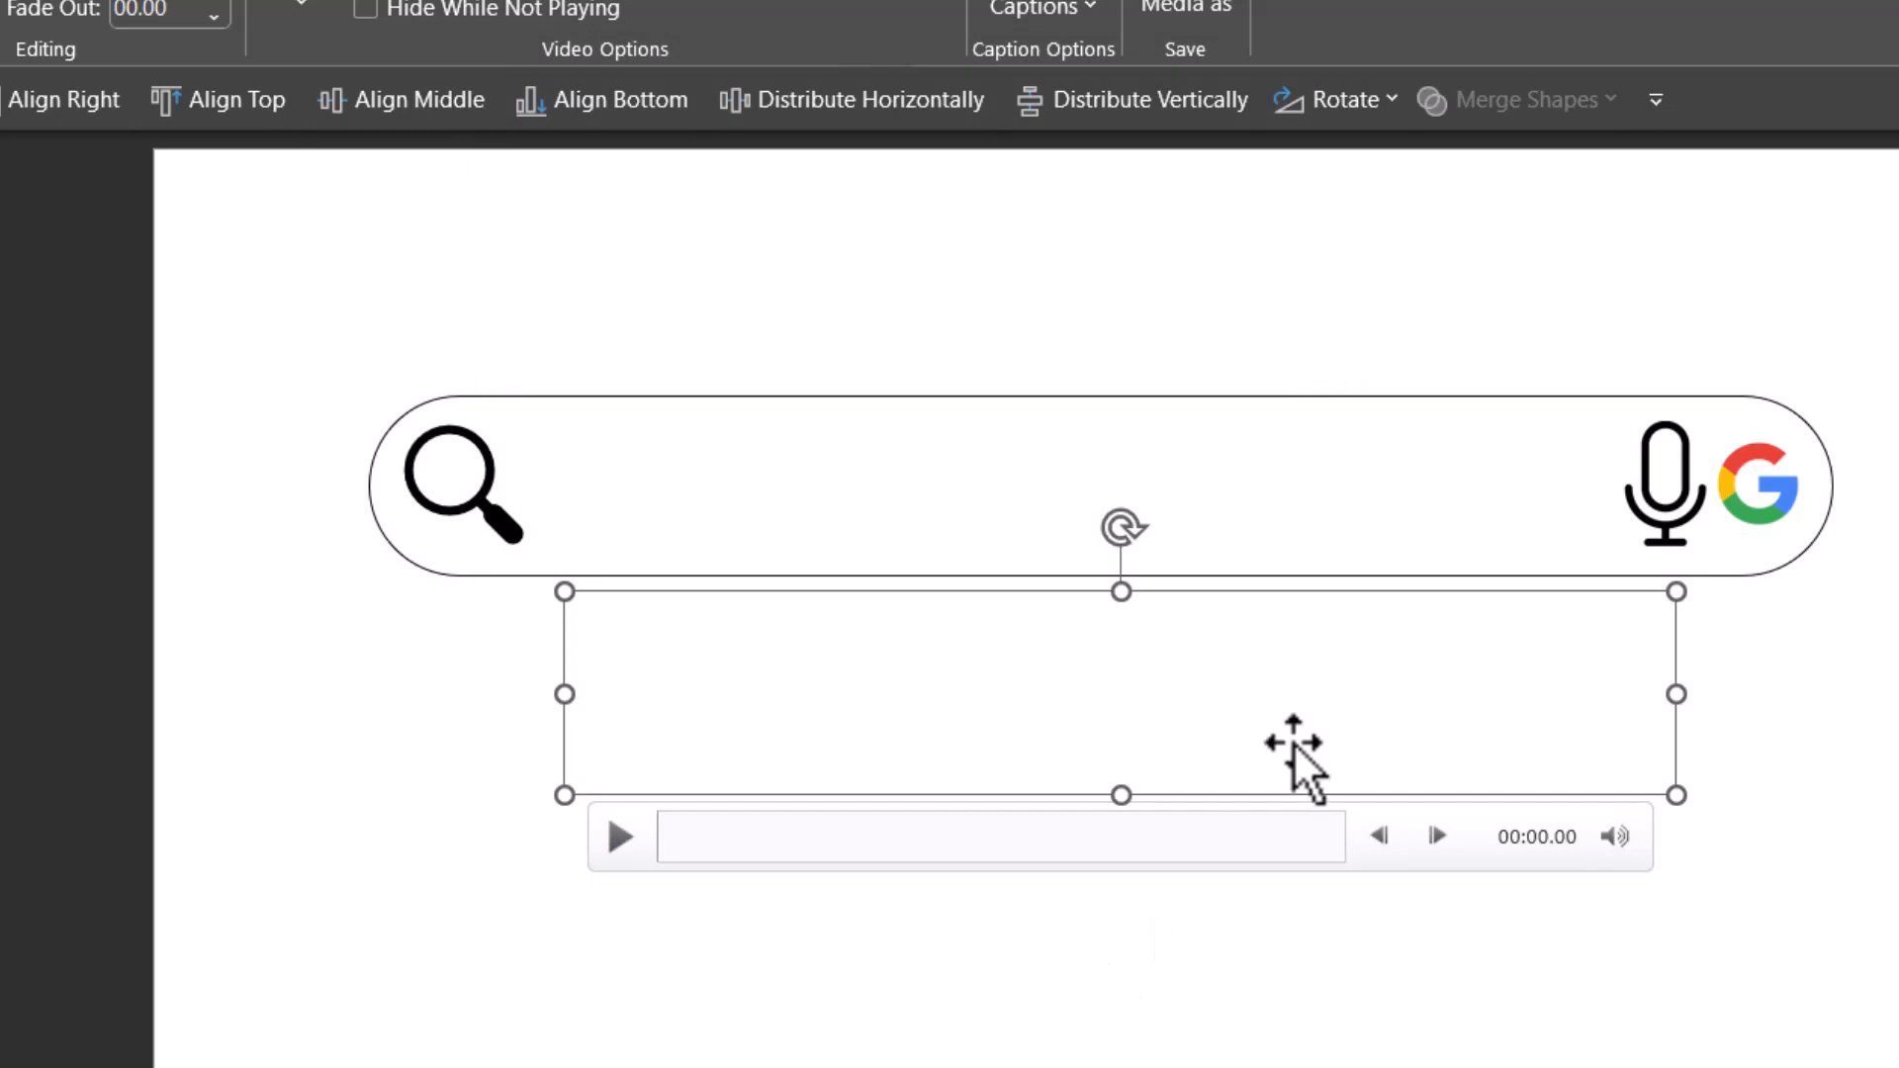
{"action": "left_click", "coordinate": [624, 839]}
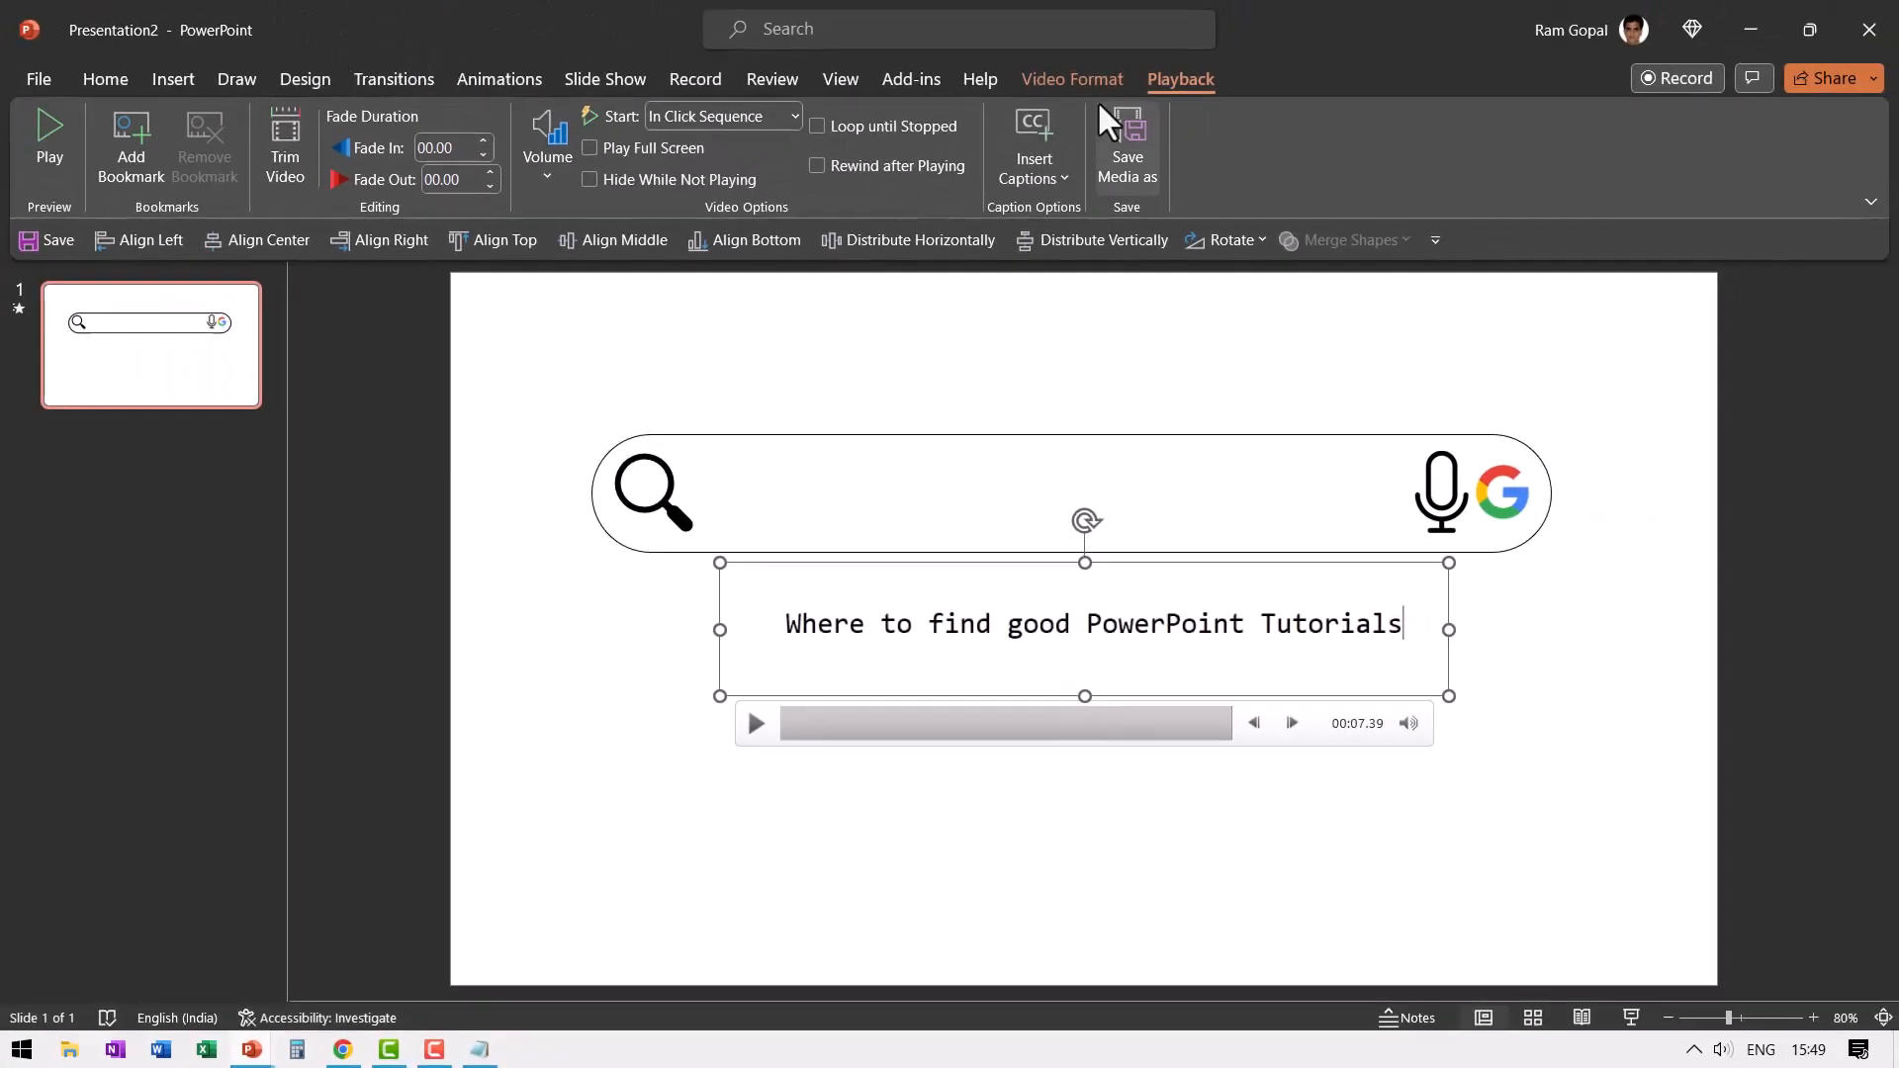
- Crop the recording on all four sides to about 1.85 cm high and 17.62 cm wide around its text, and preview it
{"action": "left_click", "coordinate": [1069, 77]}
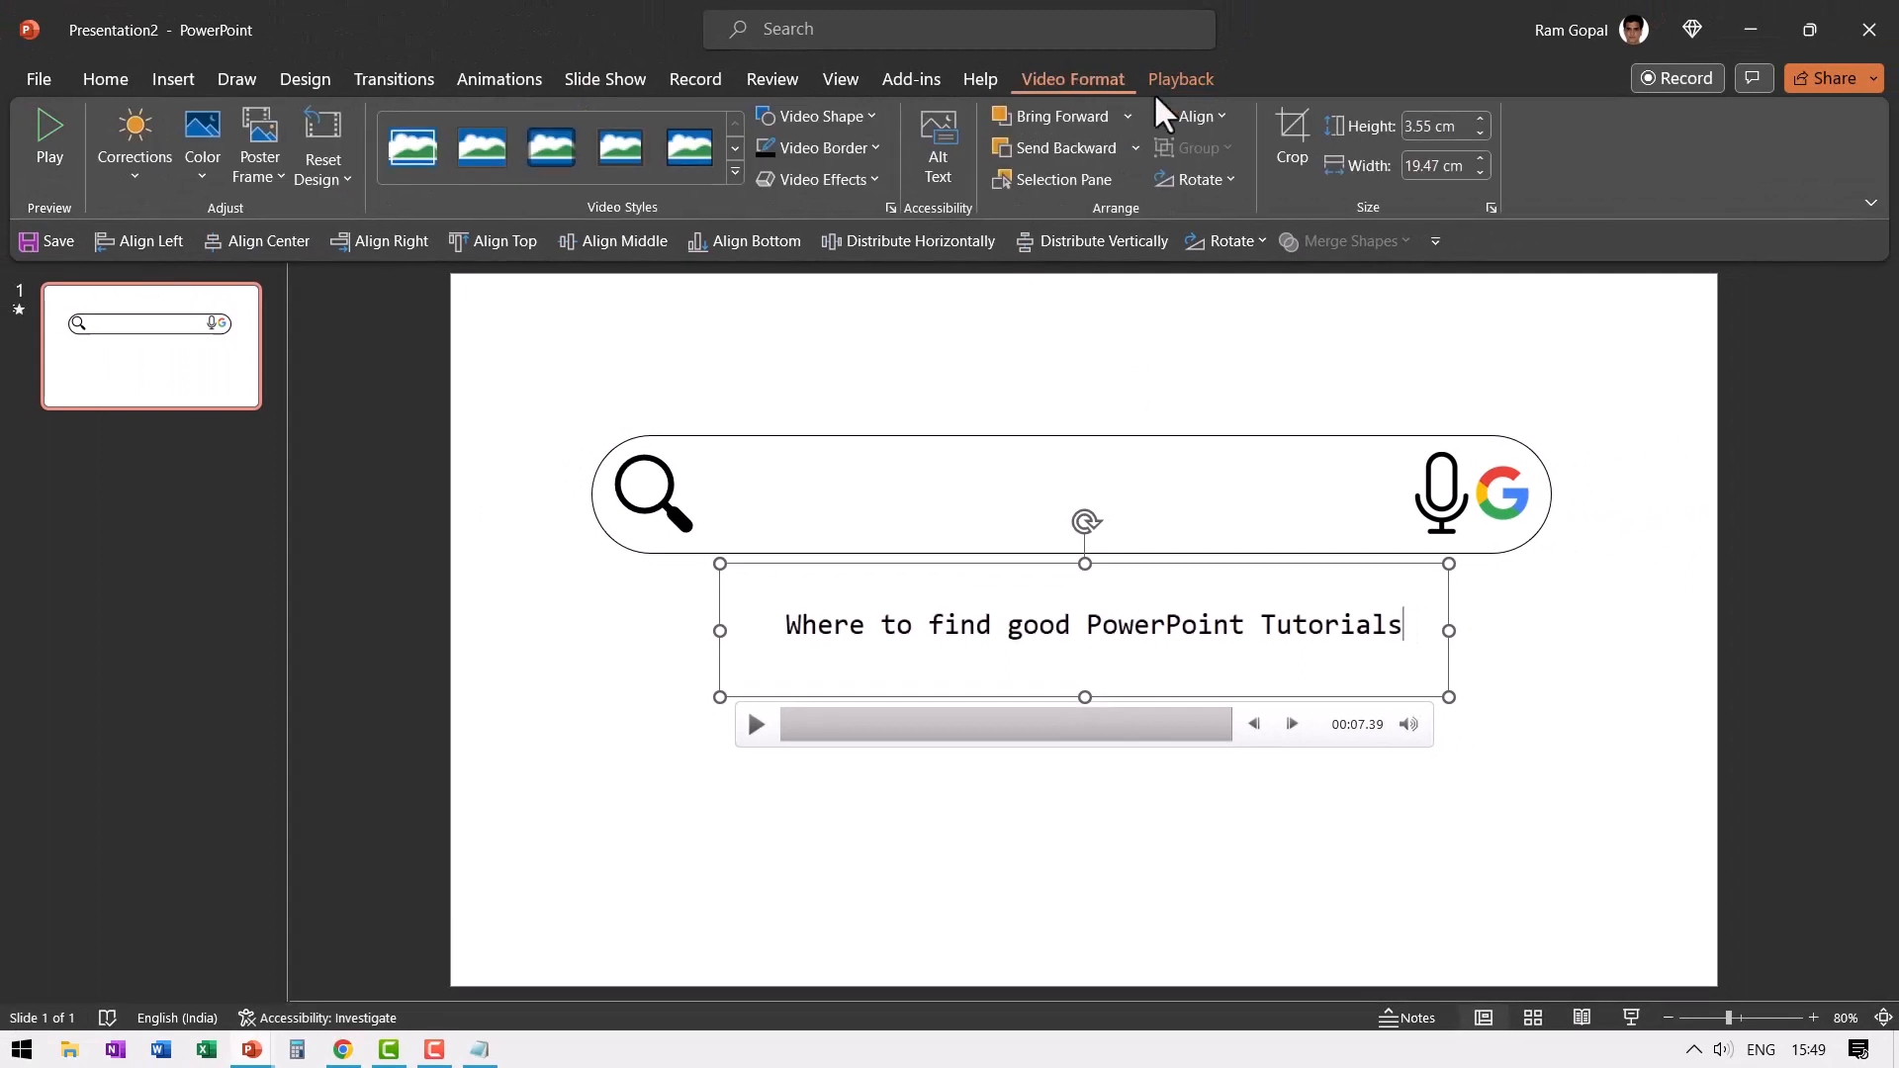
{"action": "left_click", "coordinate": [1288, 135]}
{"action": "left_click_drag", "start_coordinate": [1092, 696], "coordinate": [1111, 660]}
{"action": "left_click_drag", "start_coordinate": [1085, 564], "coordinate": [1085, 599]}
{"action": "left_click_drag", "start_coordinate": [719, 630], "coordinate": [751, 626]}
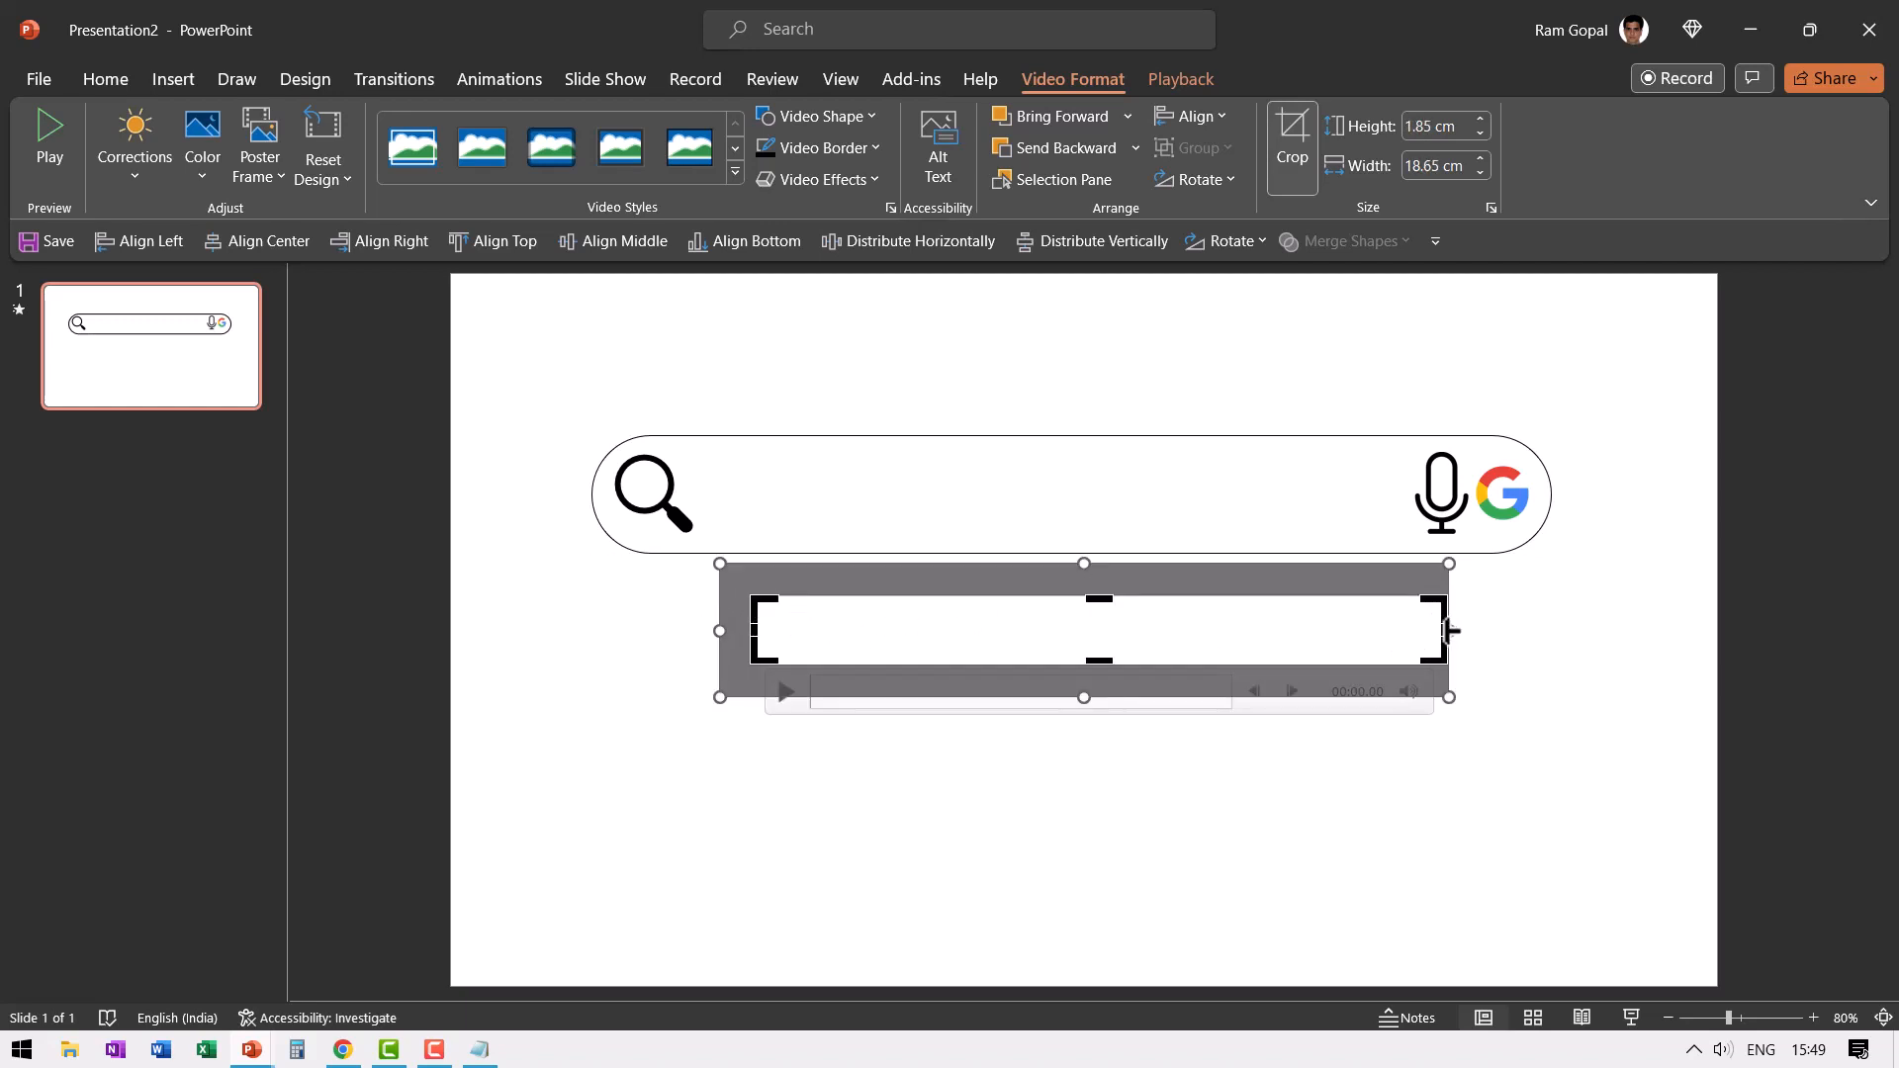
{"action": "left_click_drag", "start_coordinate": [1446, 630], "coordinate": [1406, 631]}
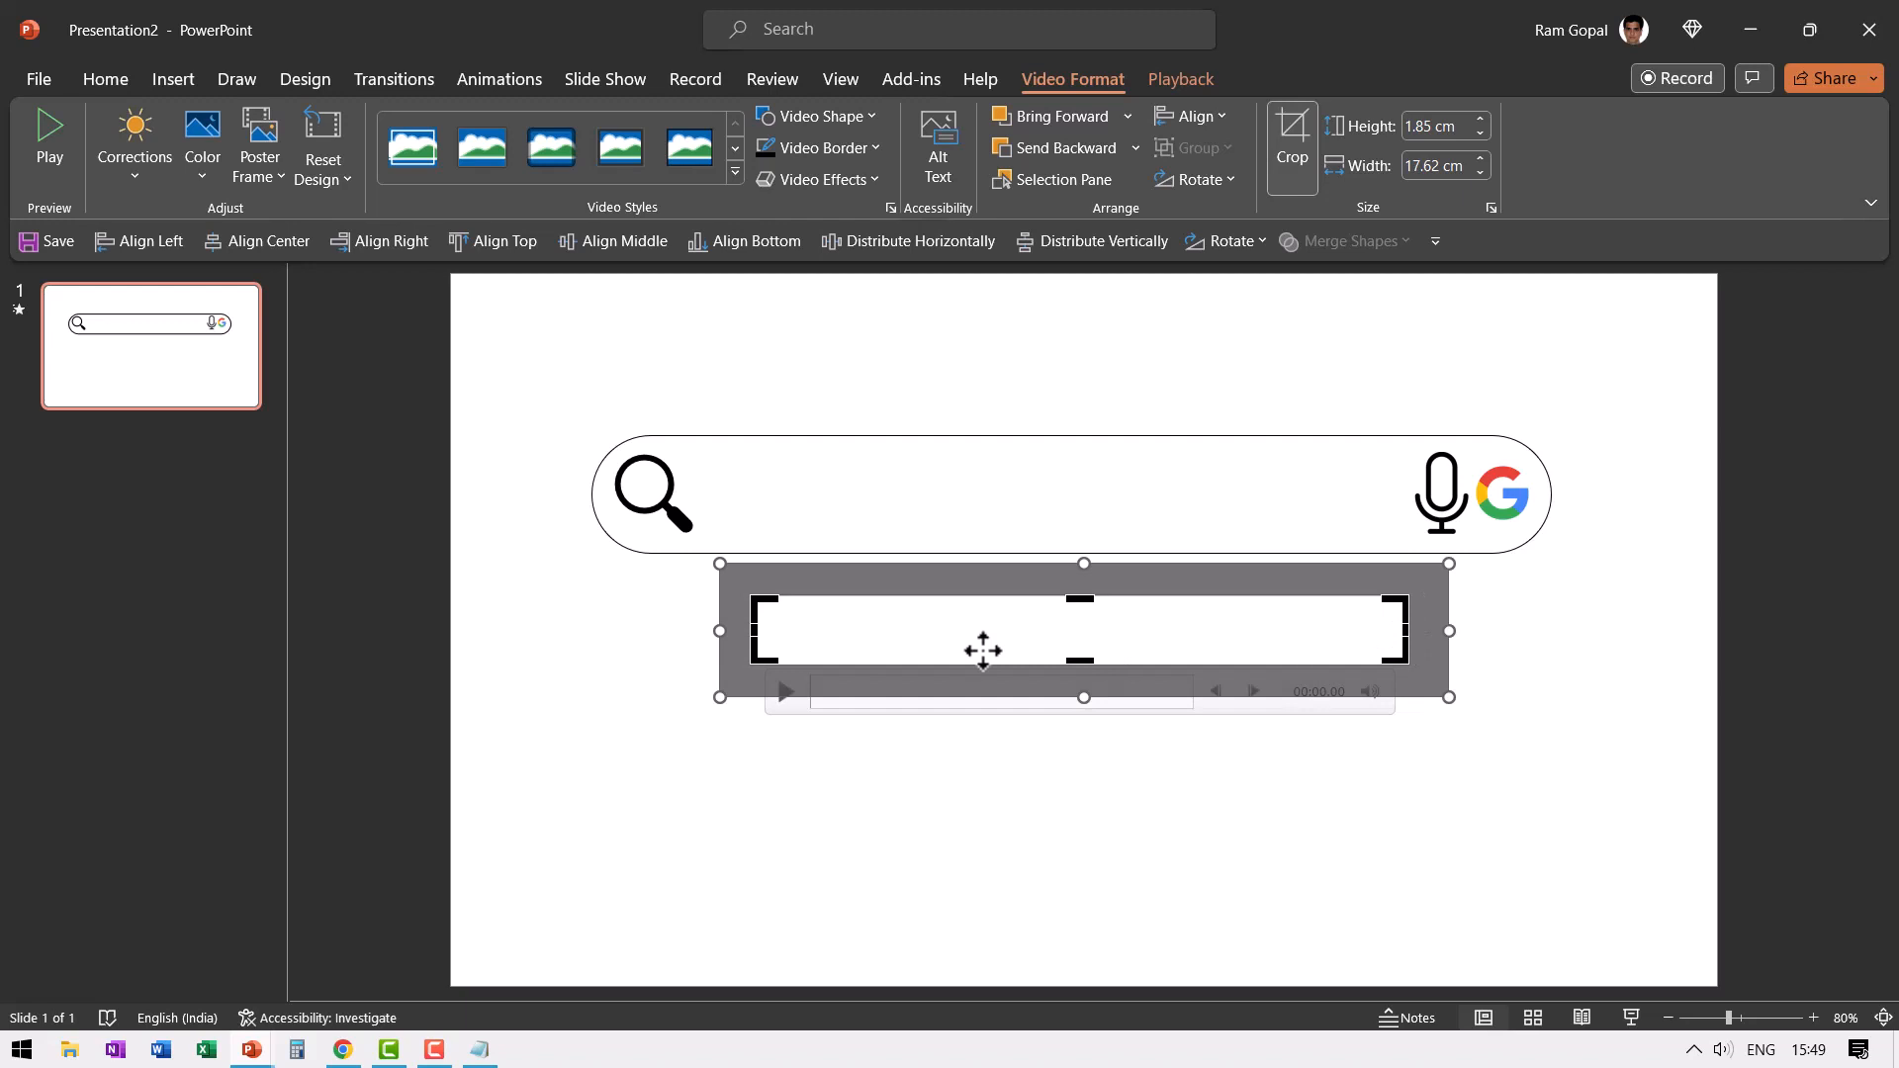
{"action": "left_click", "coordinate": [979, 712]}
{"action": "left_click", "coordinate": [783, 692]}
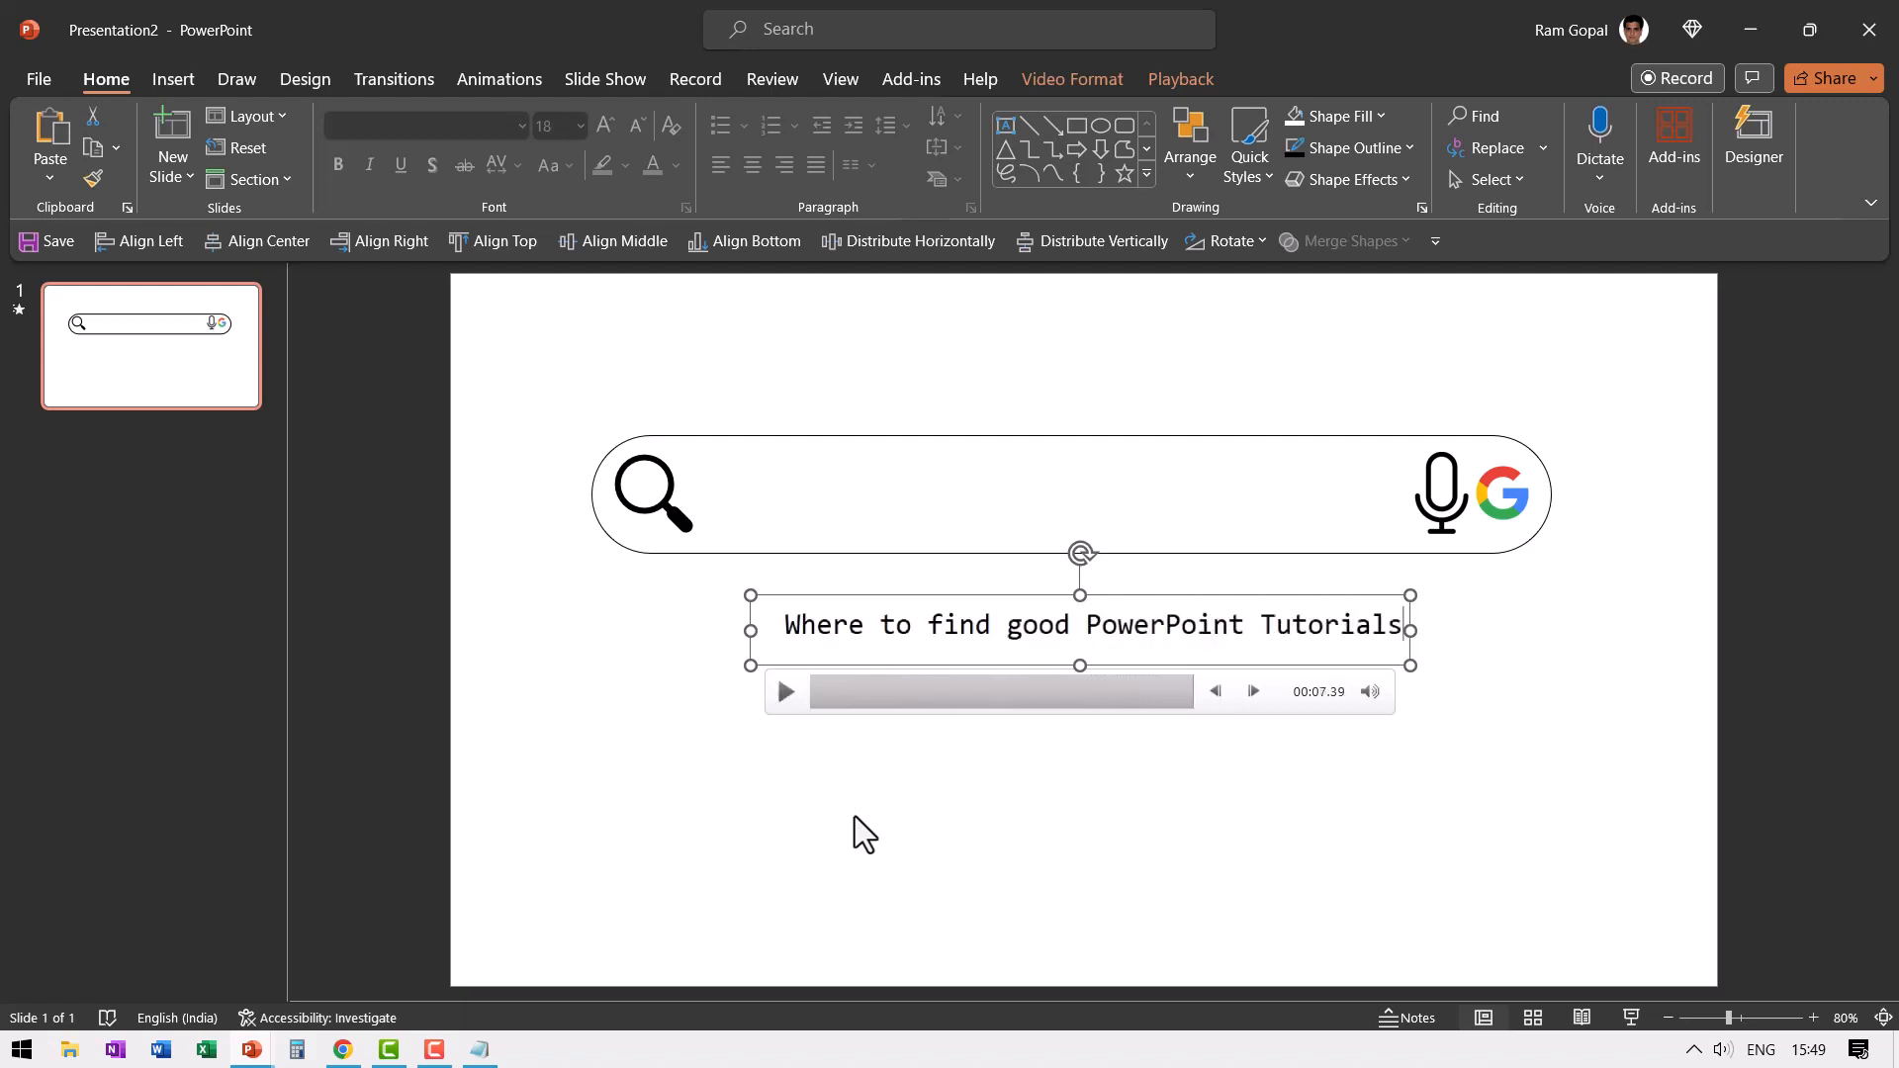
- Bring the cropped recording to the front and place it inside the search bar between the magnifying glass and the microphone
{"action": "left_click", "coordinate": [855, 817]}
{"action": "left_click", "coordinate": [1027, 619]}
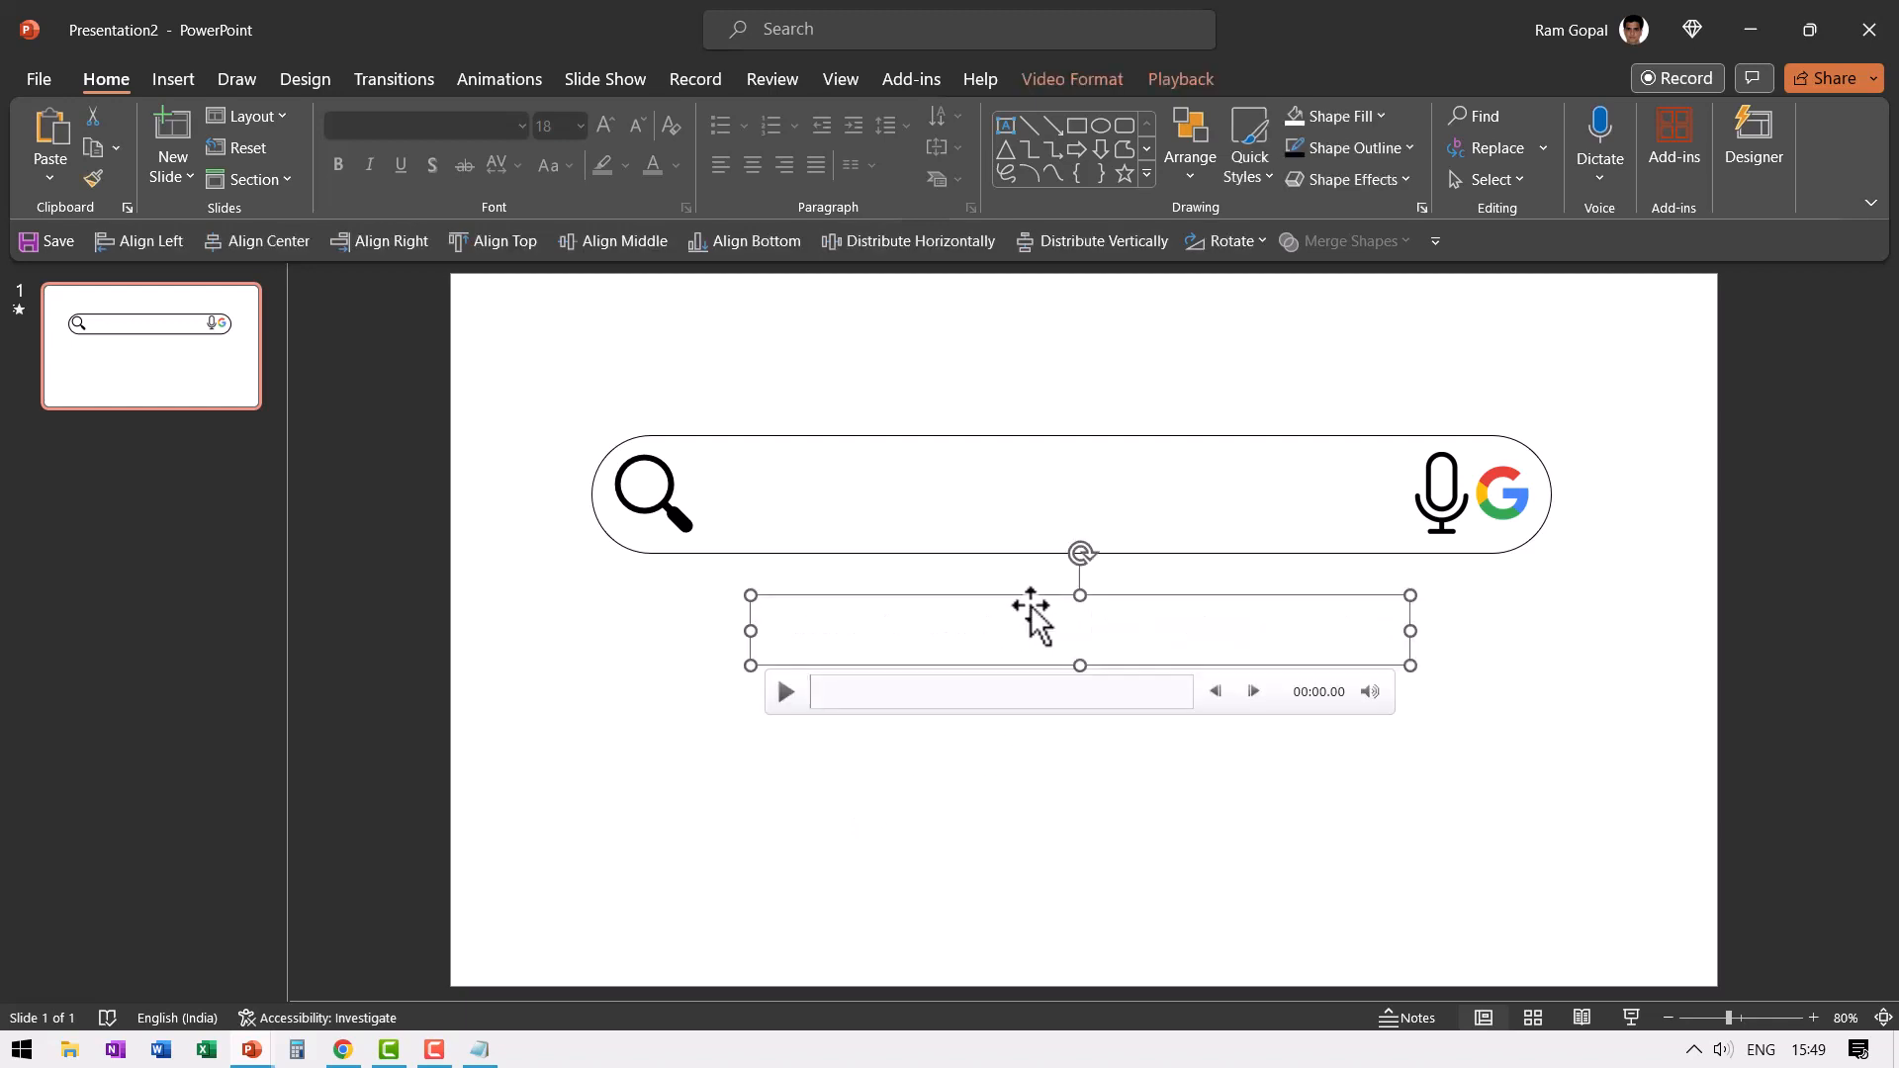
{"action": "right_click", "coordinate": [1032, 619]}
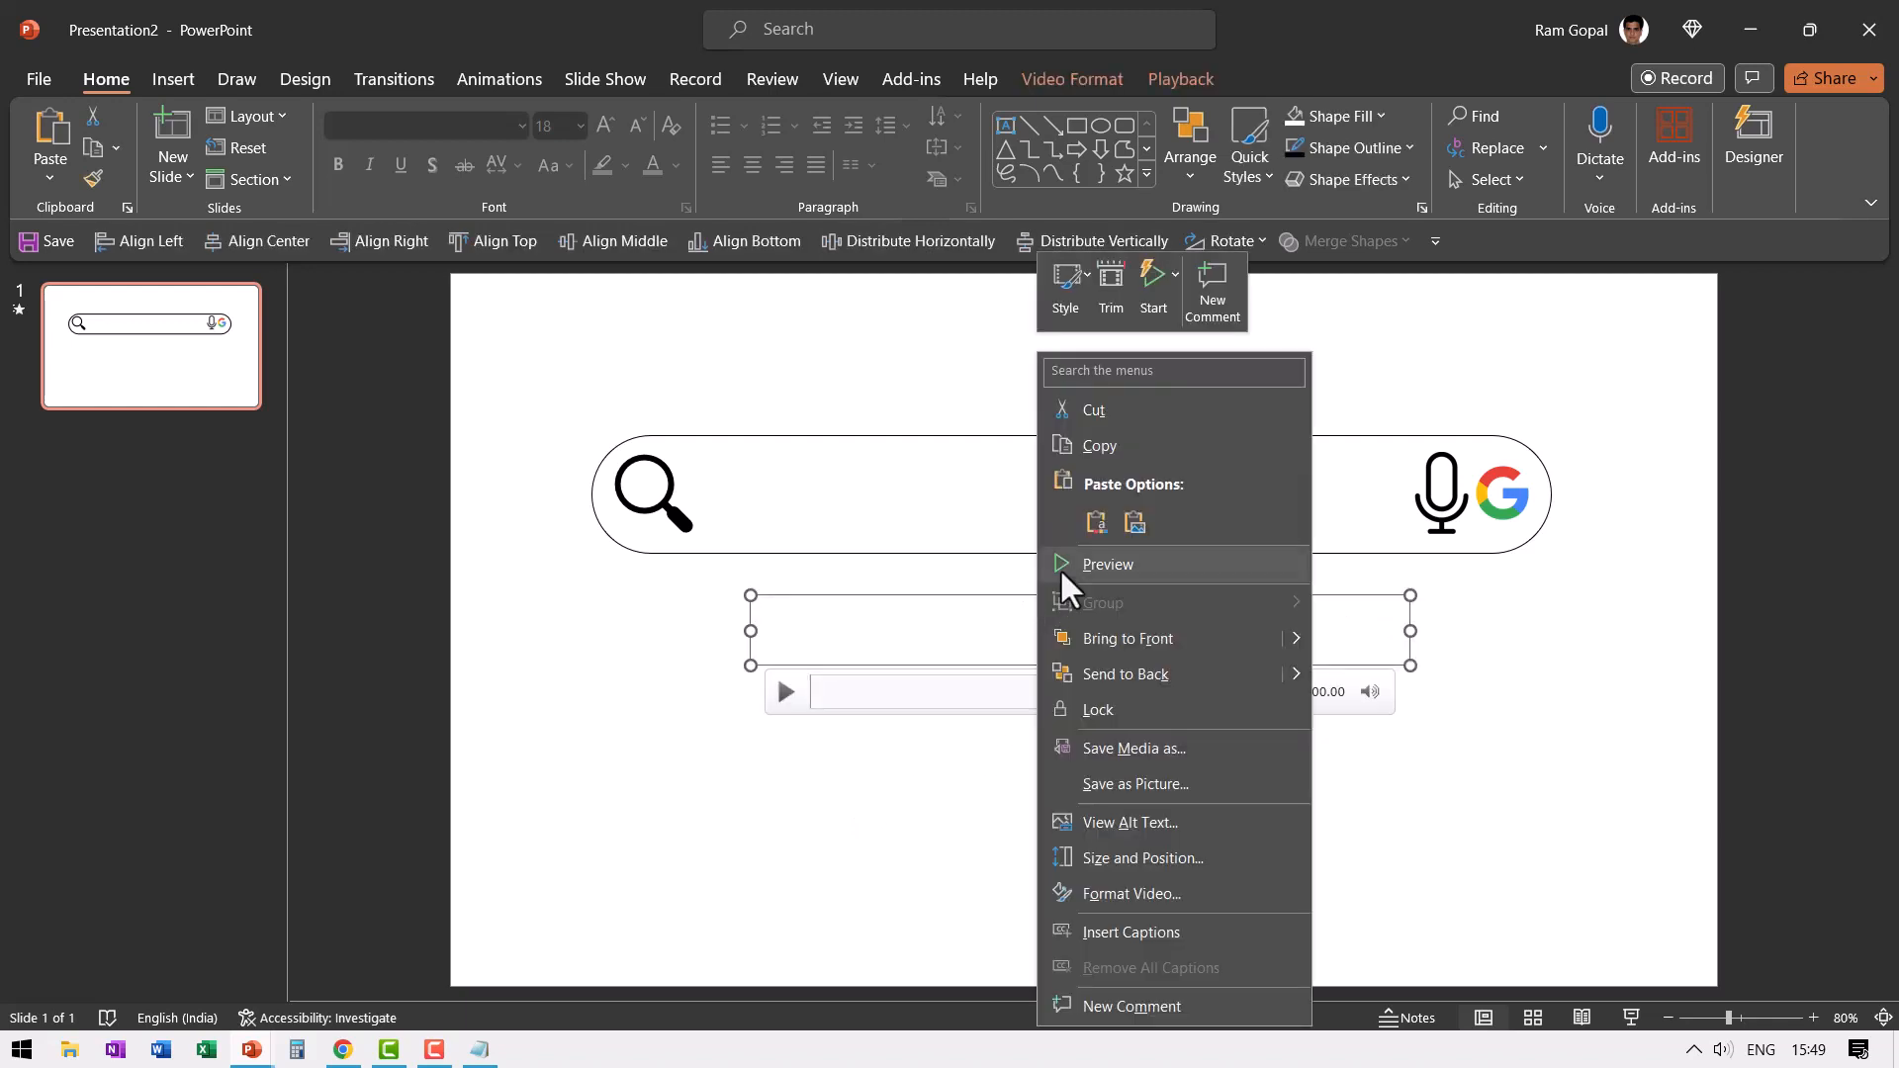
{"action": "left_click", "coordinate": [1120, 651]}
{"action": "left_click_drag", "start_coordinate": [1067, 611], "coordinate": [1042, 515]}
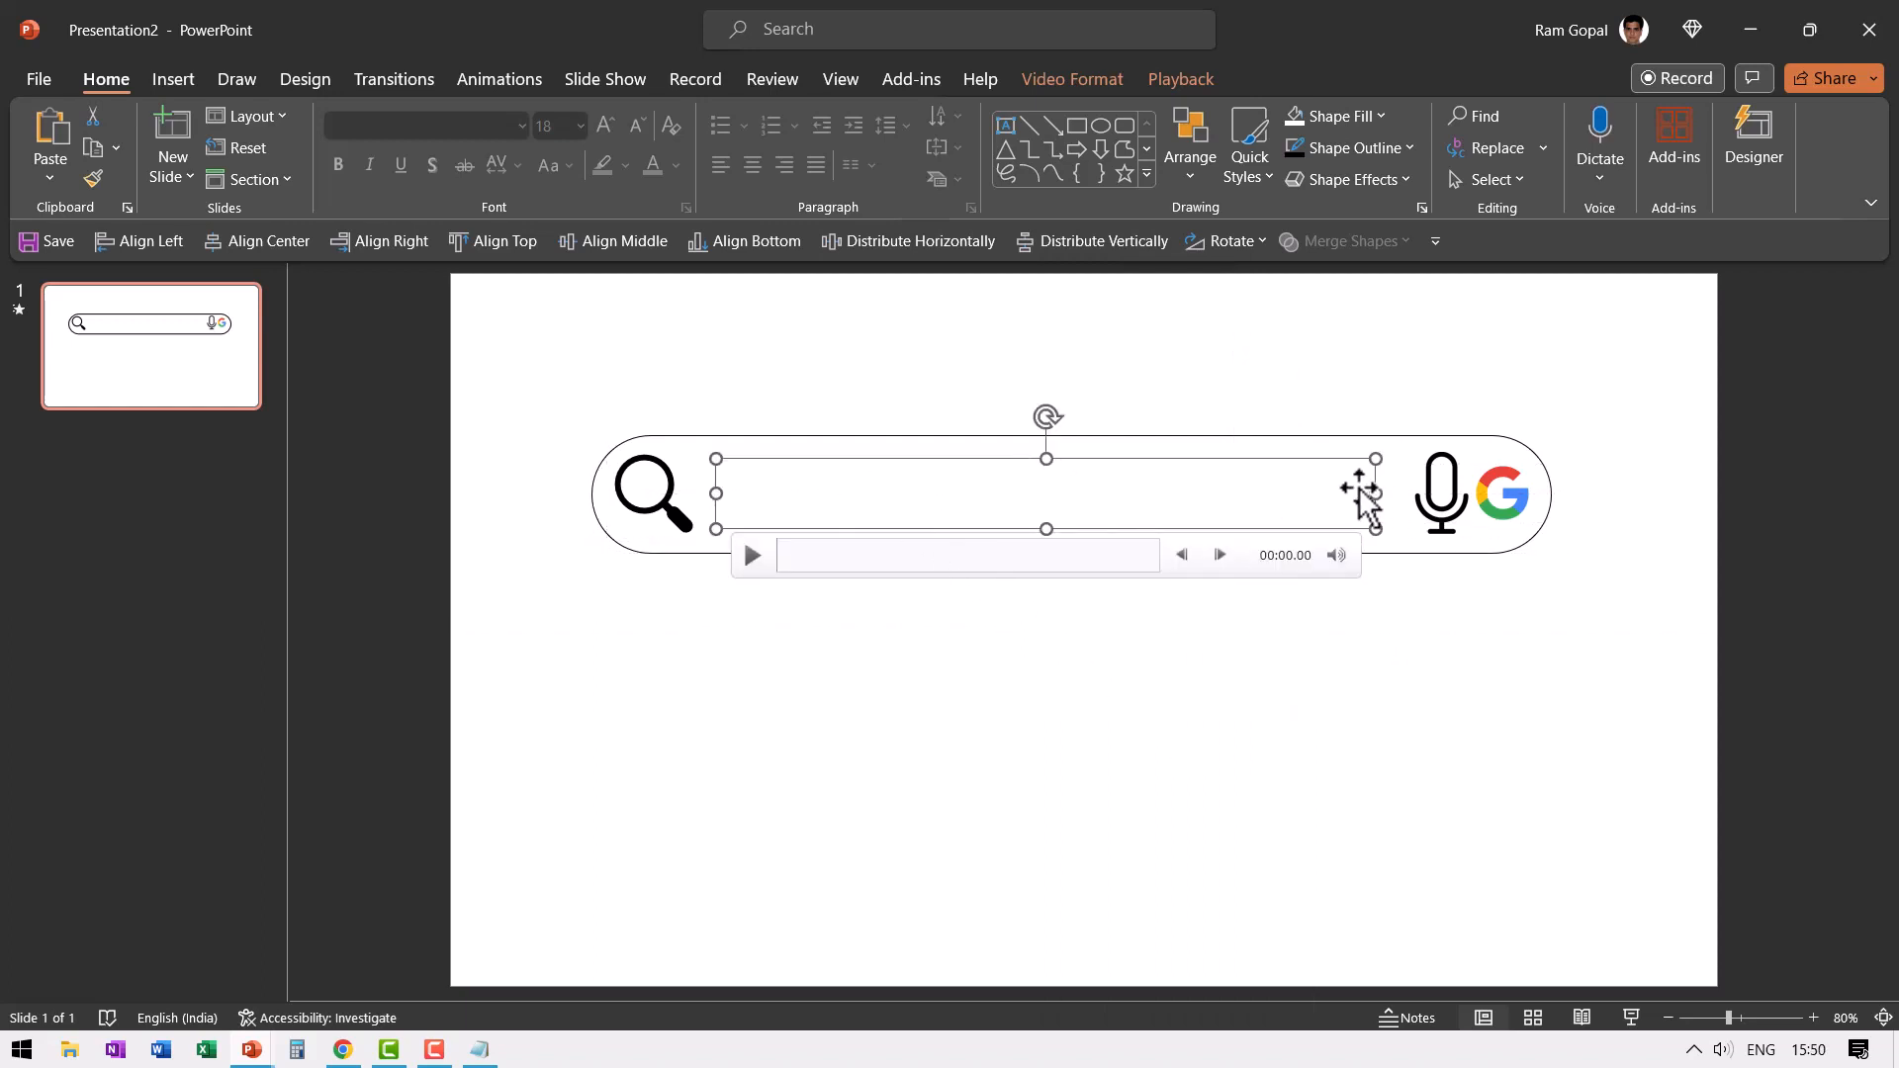
{"action": "left_click", "coordinate": [1401, 755]}
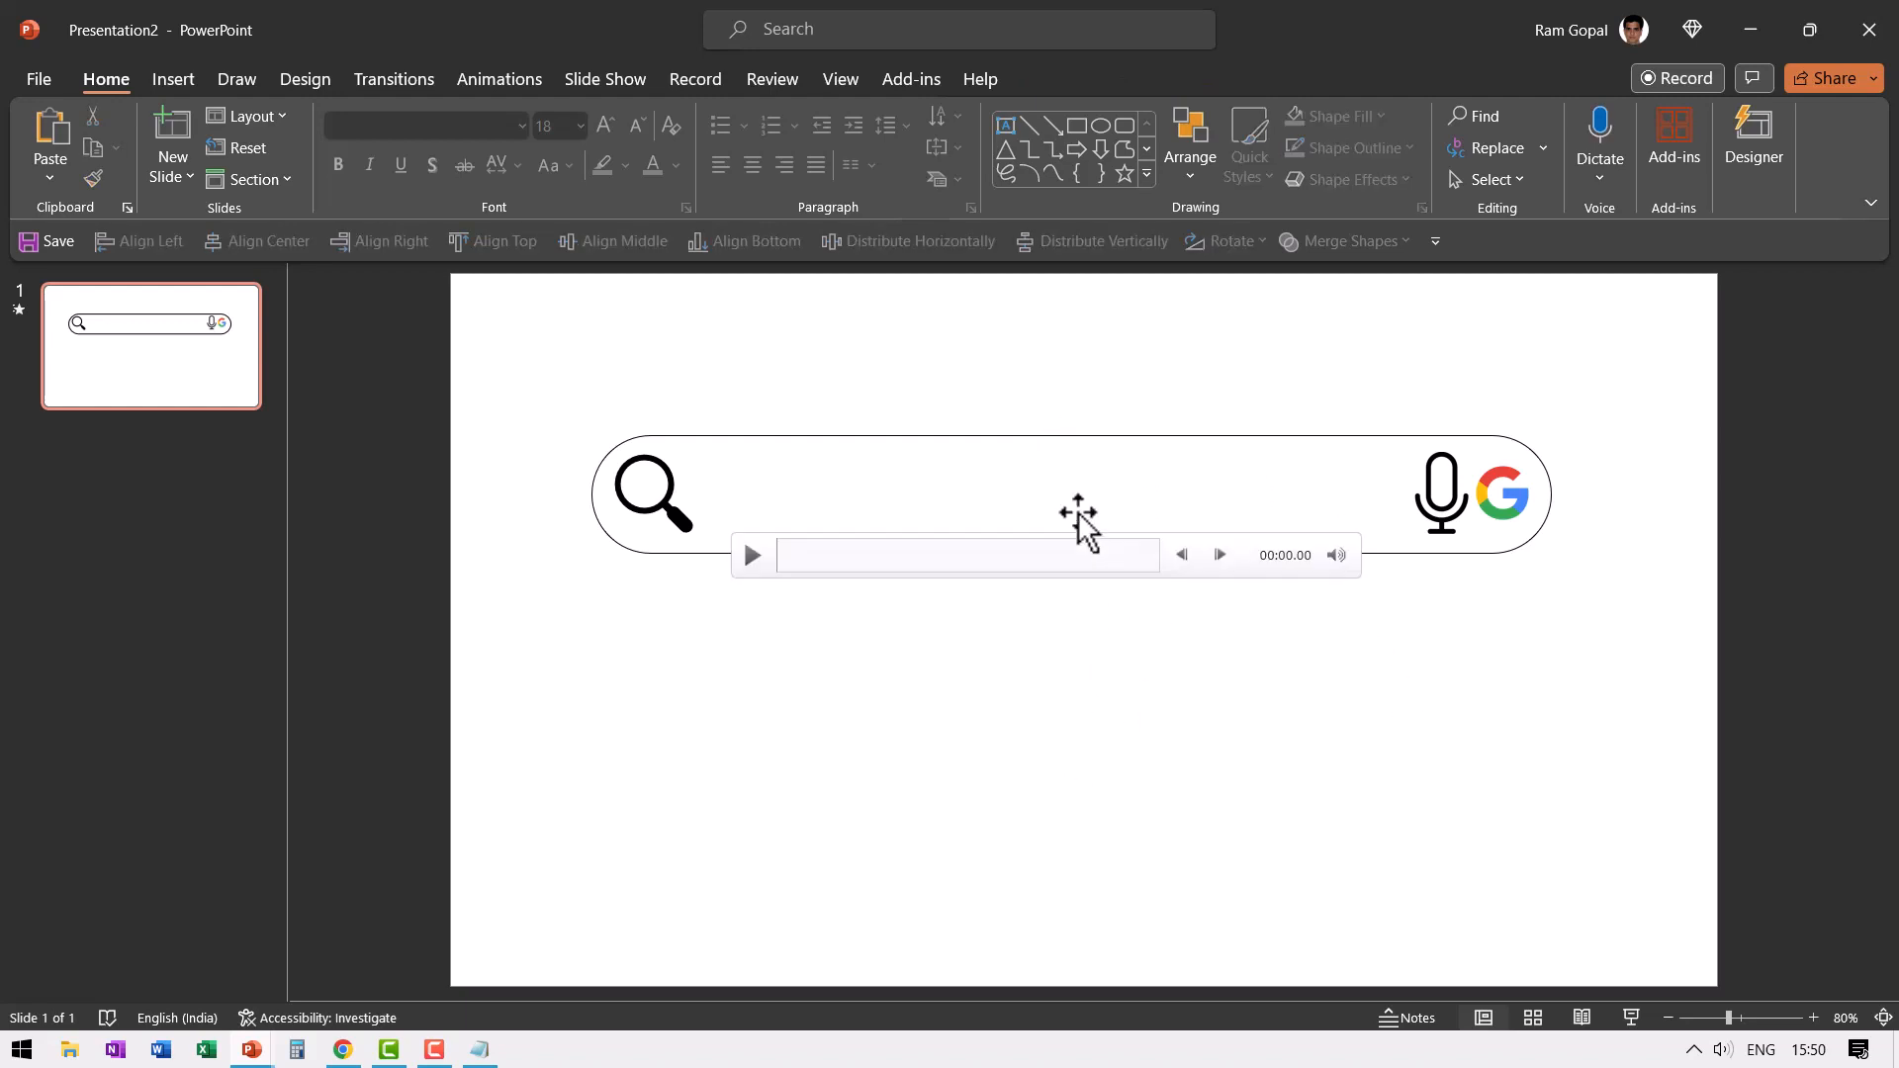
- Add a Fade entrance animation to the recording and order it before the recording's Play effect
{"action": "left_click", "coordinate": [1081, 521]}
{"action": "left_click", "coordinate": [498, 80]}
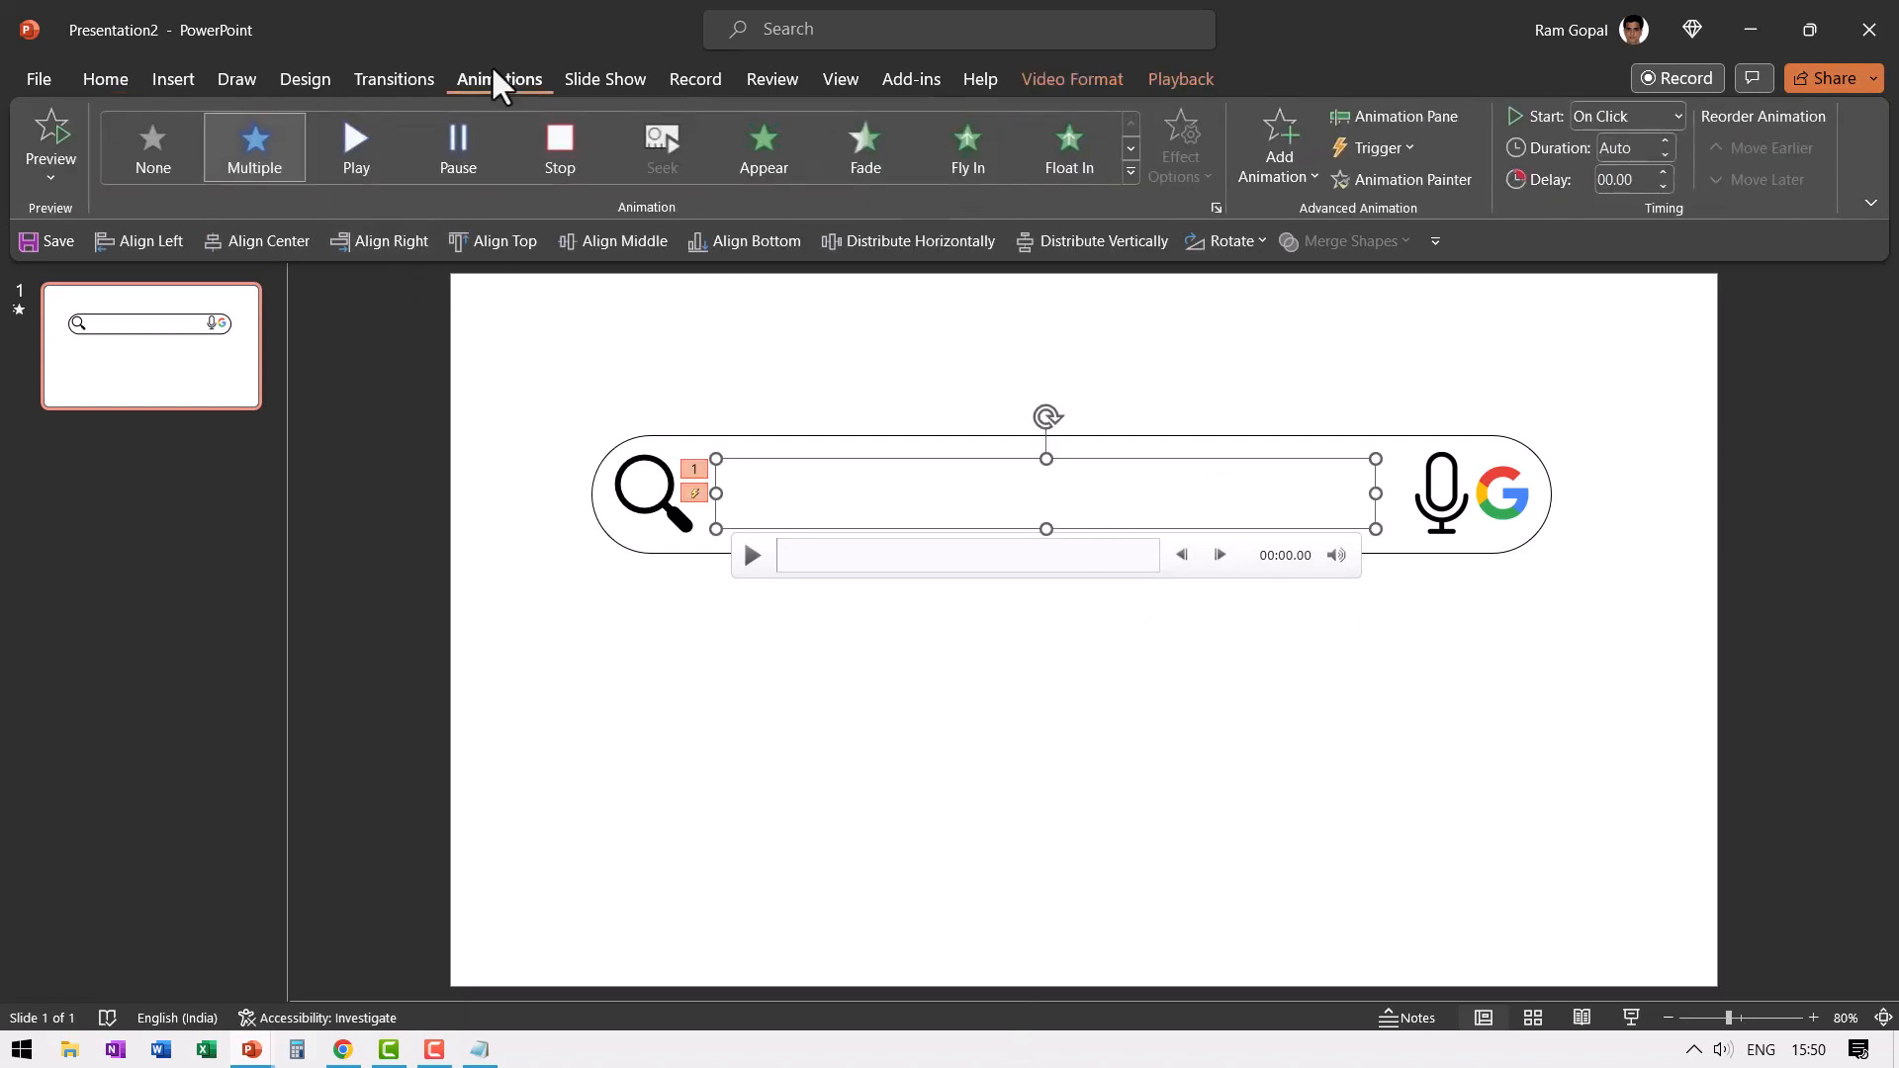
{"action": "left_click", "coordinate": [1424, 117]}
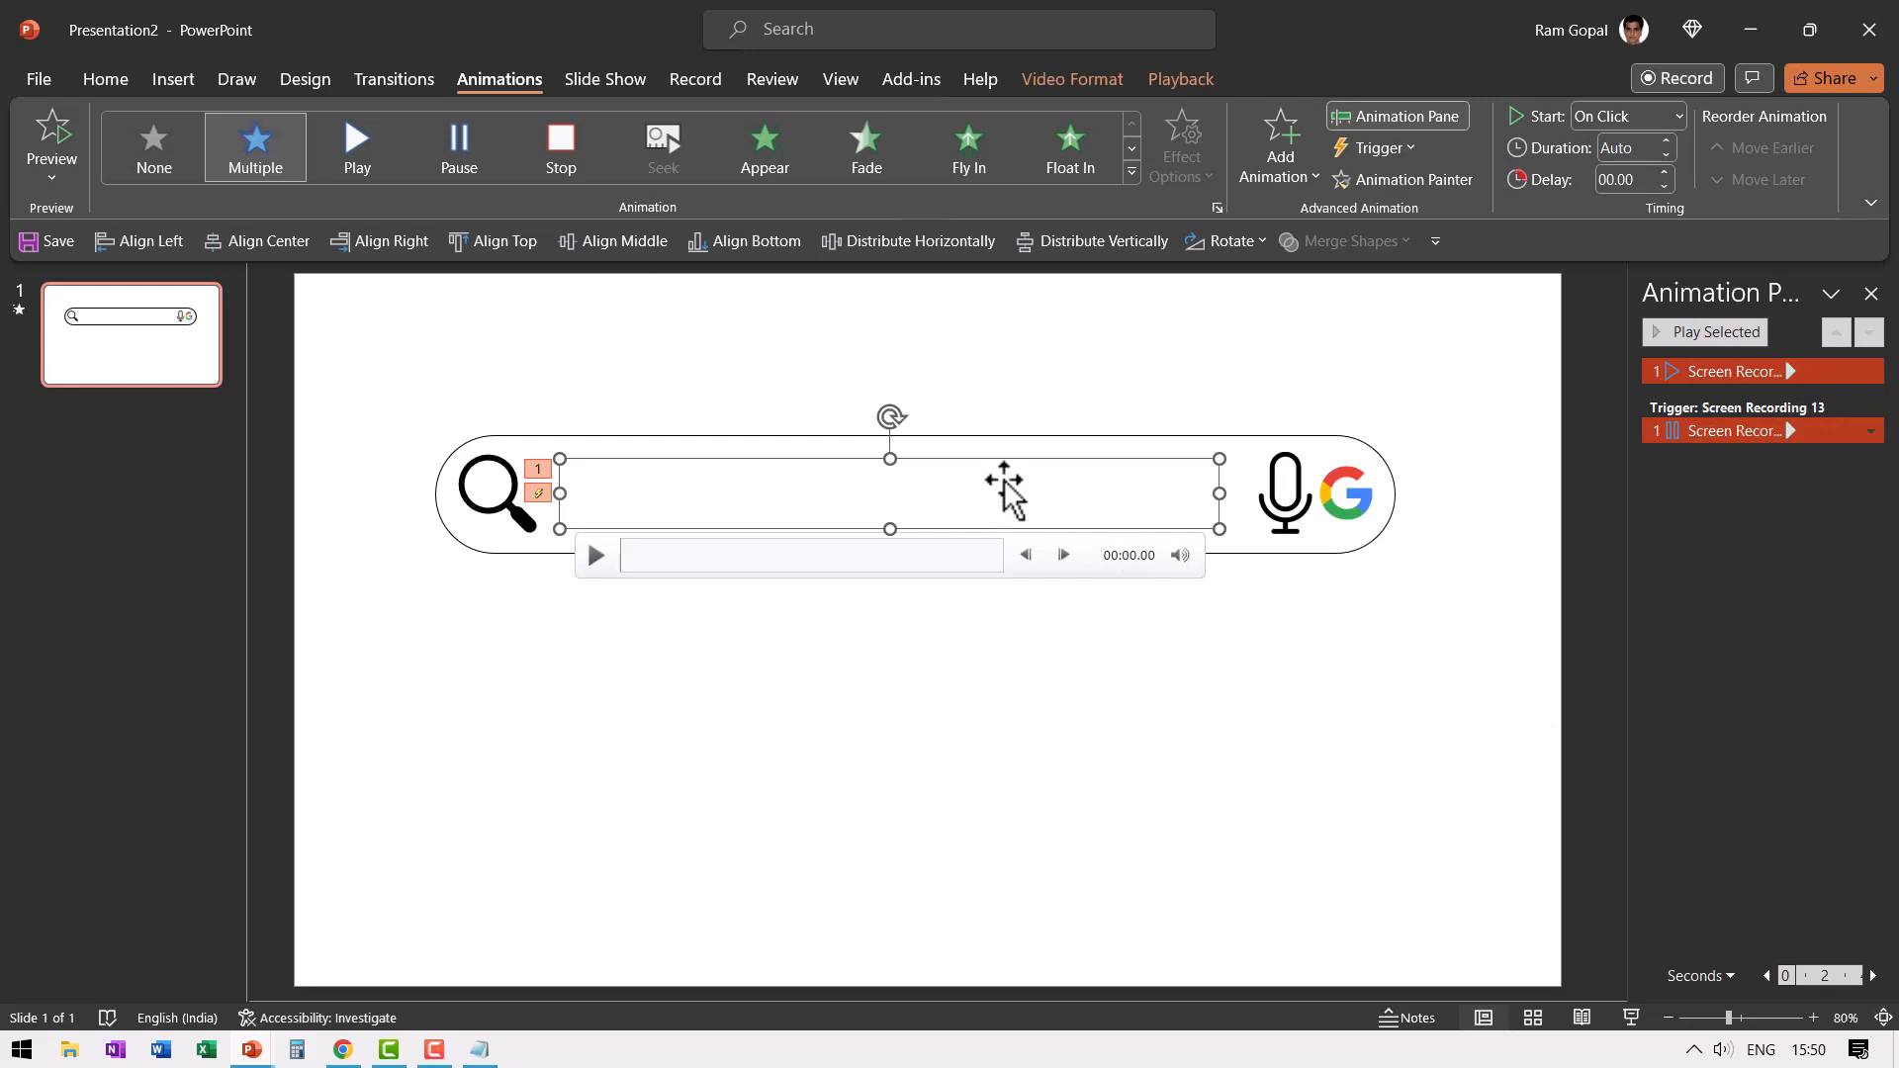
{"action": "left_click", "coordinate": [1280, 123]}
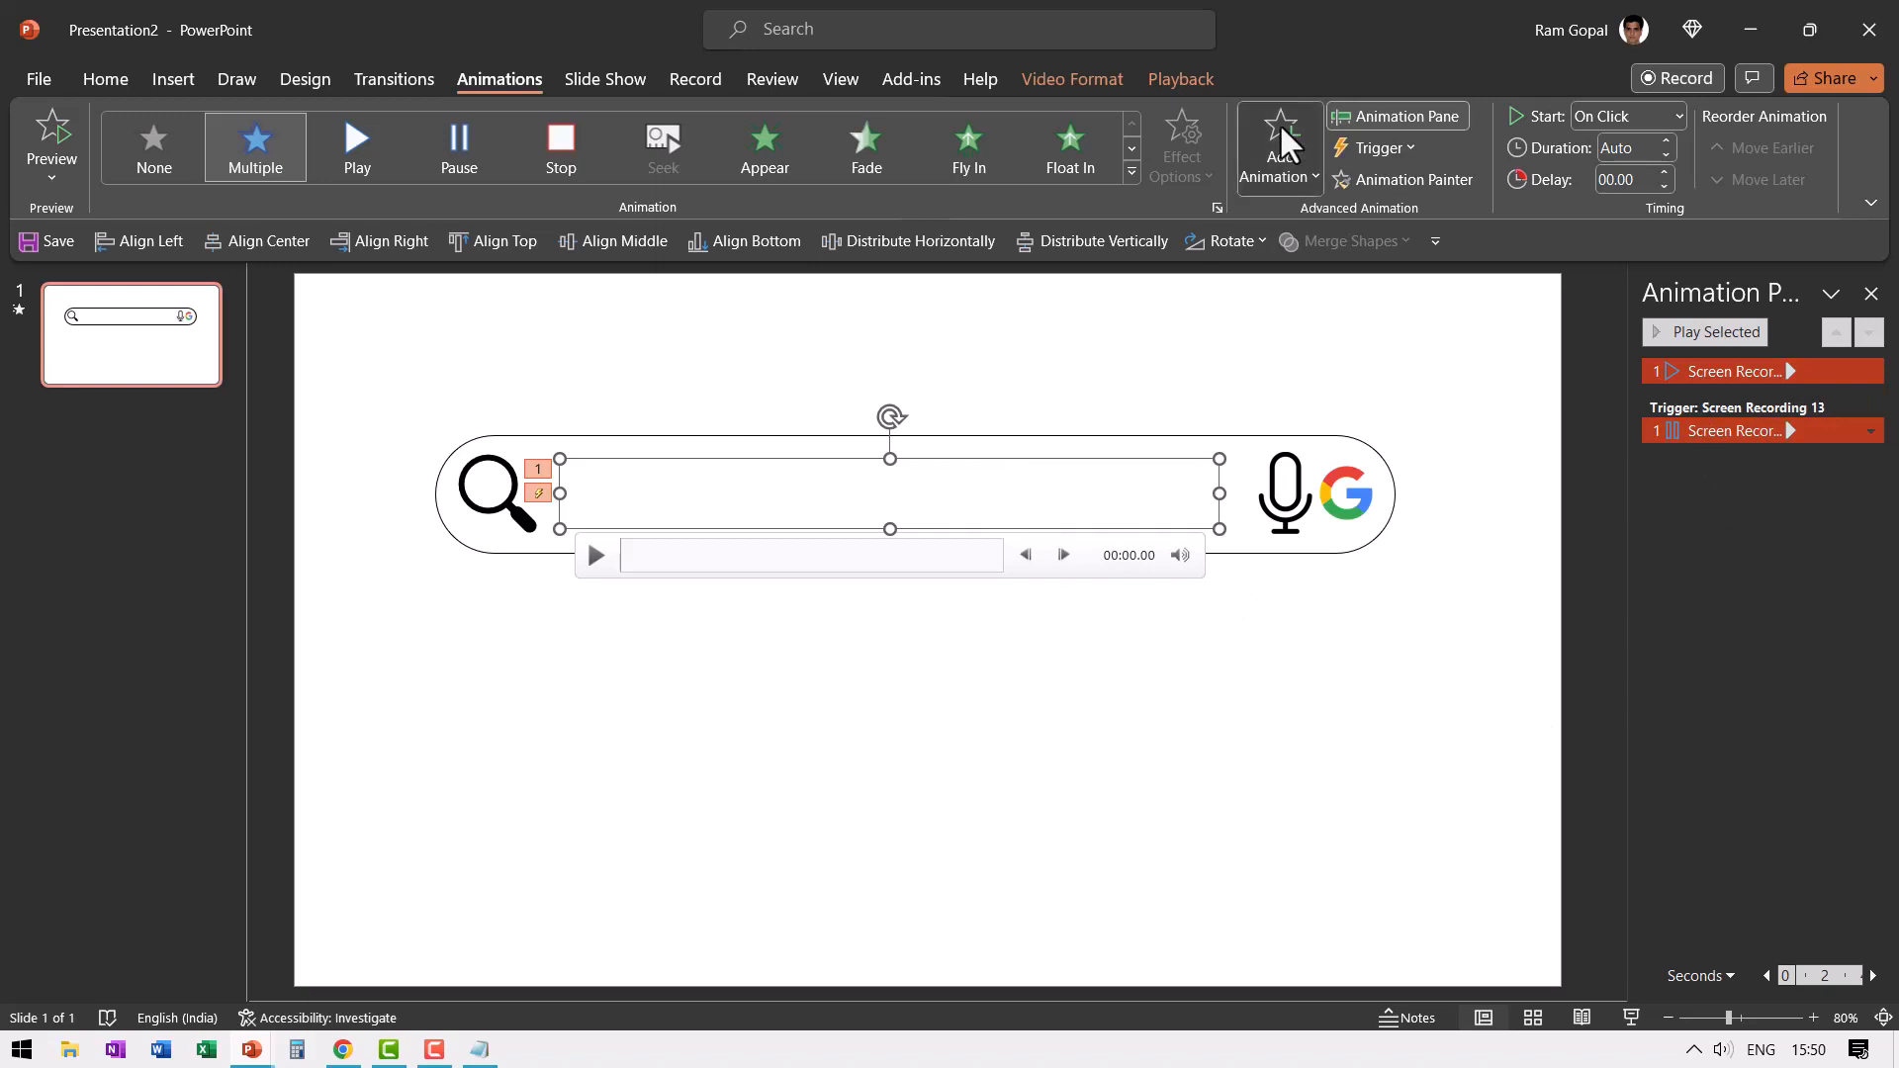
{"action": "left_click", "coordinate": [1392, 380]}
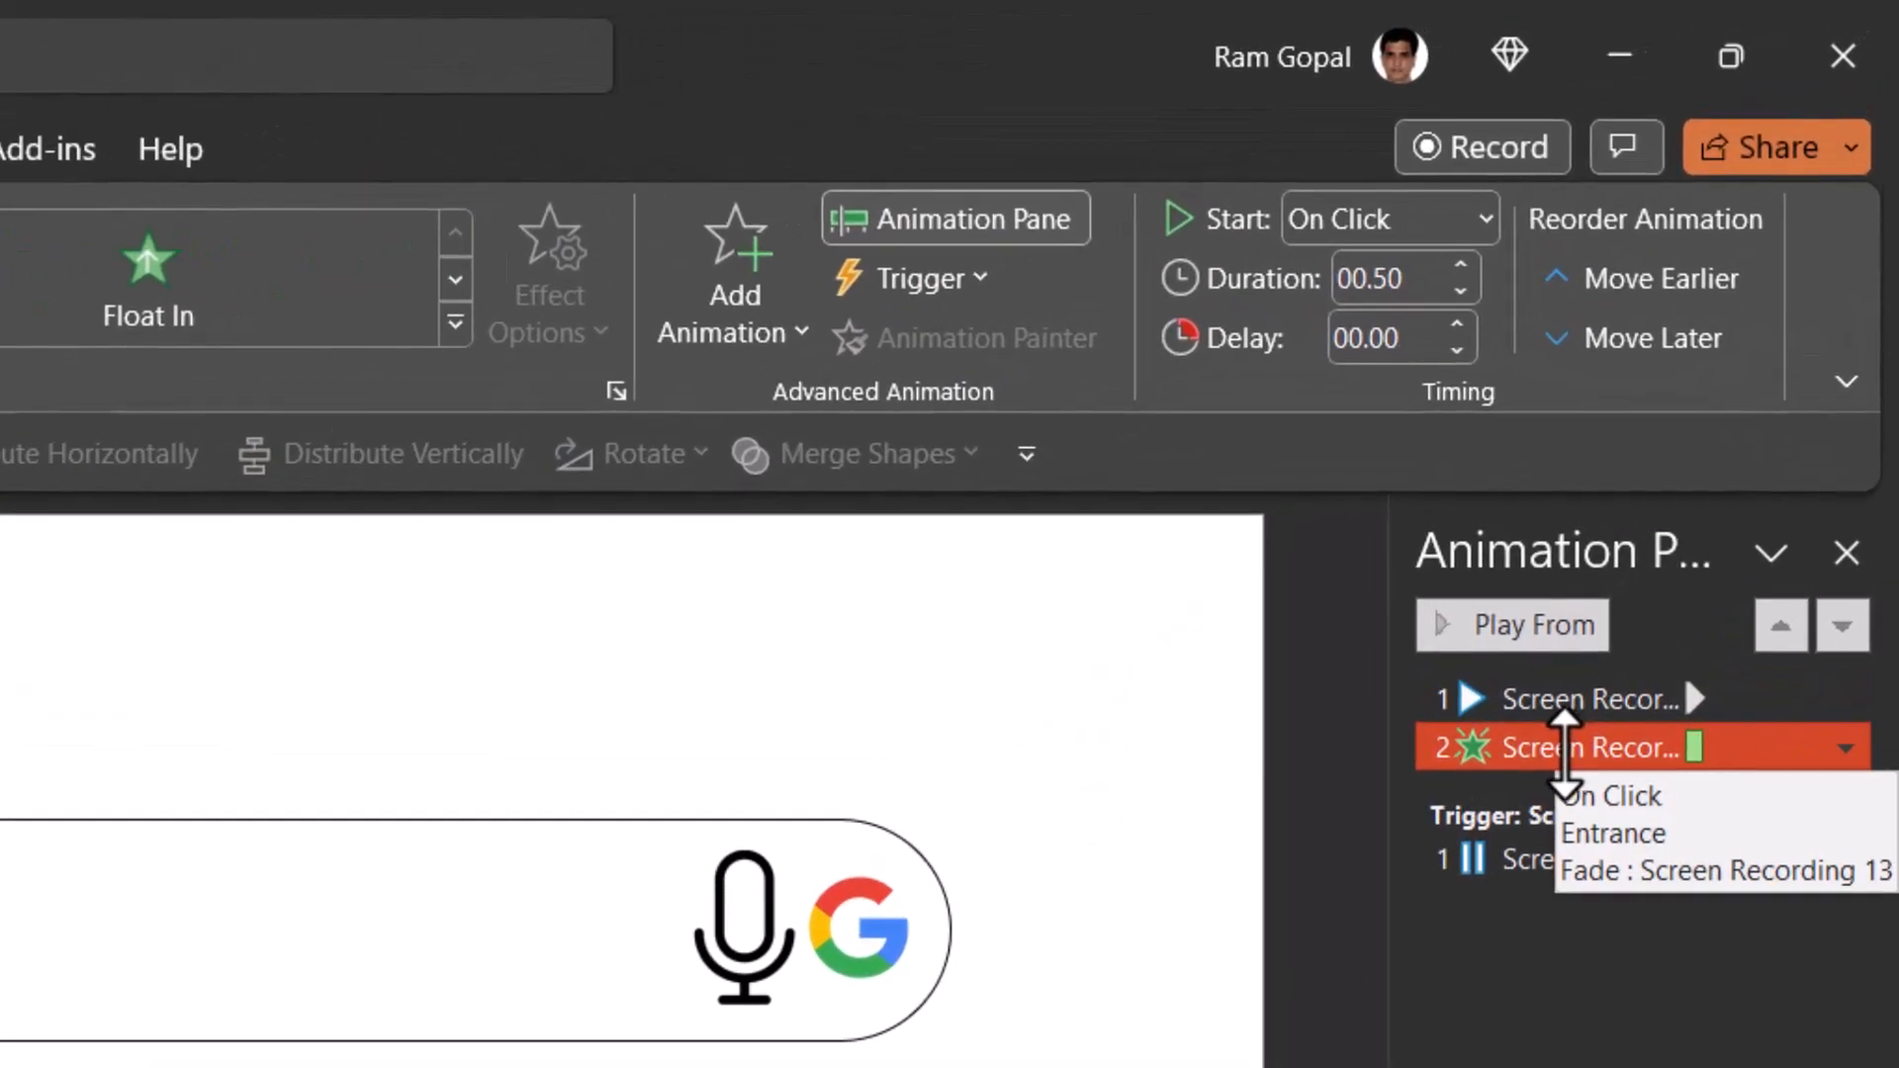
{"action": "mouse_move", "coordinate": [1534, 742]}
{"action": "left_mouse_down"}
{"action": "mouse_move", "coordinate": [1552, 670]}
{"action": "mouse_move", "coordinate": [1560, 713]}
{"action": "mouse_move", "coordinate": [1506, 725]}
{"action": "left_mouse_up"}
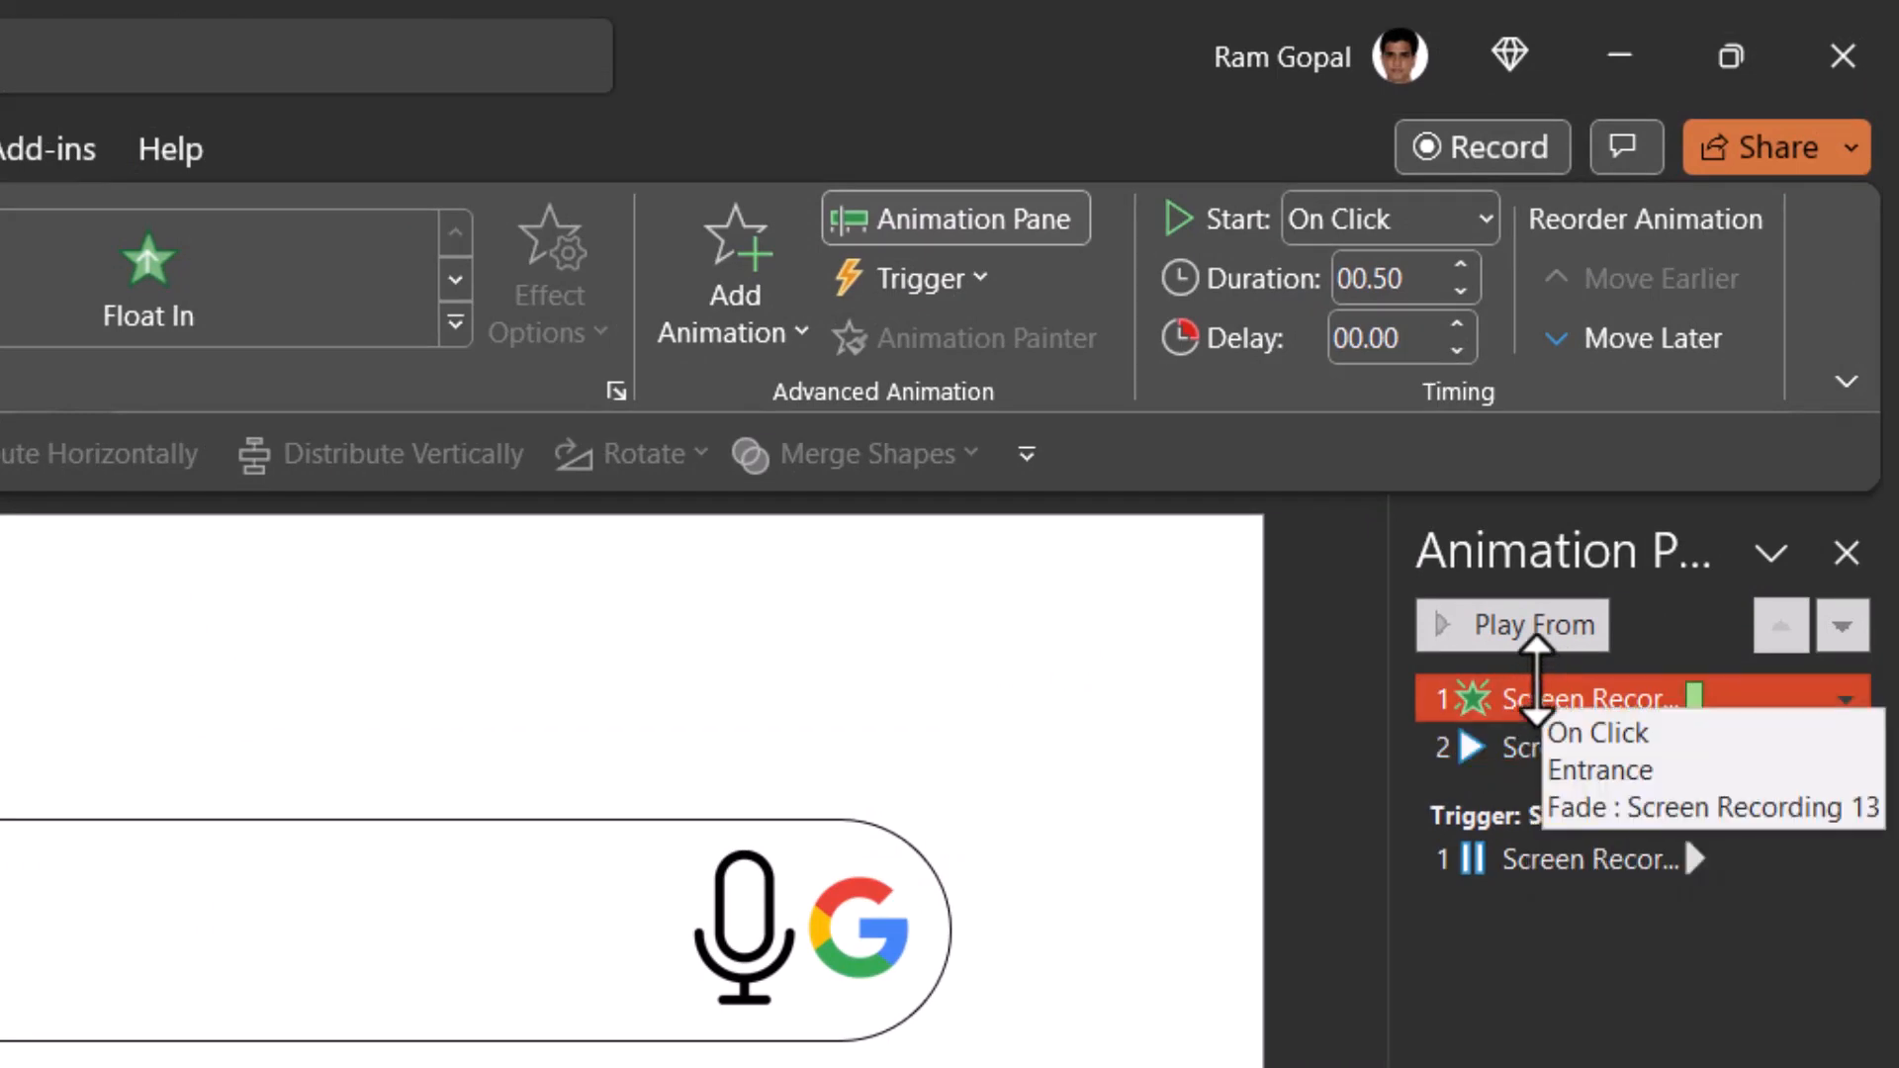
- Set the recording's Play effect to start After Previous, then check the animation in the slide show and exit
{"action": "mouse_move", "coordinate": [135, 989]}
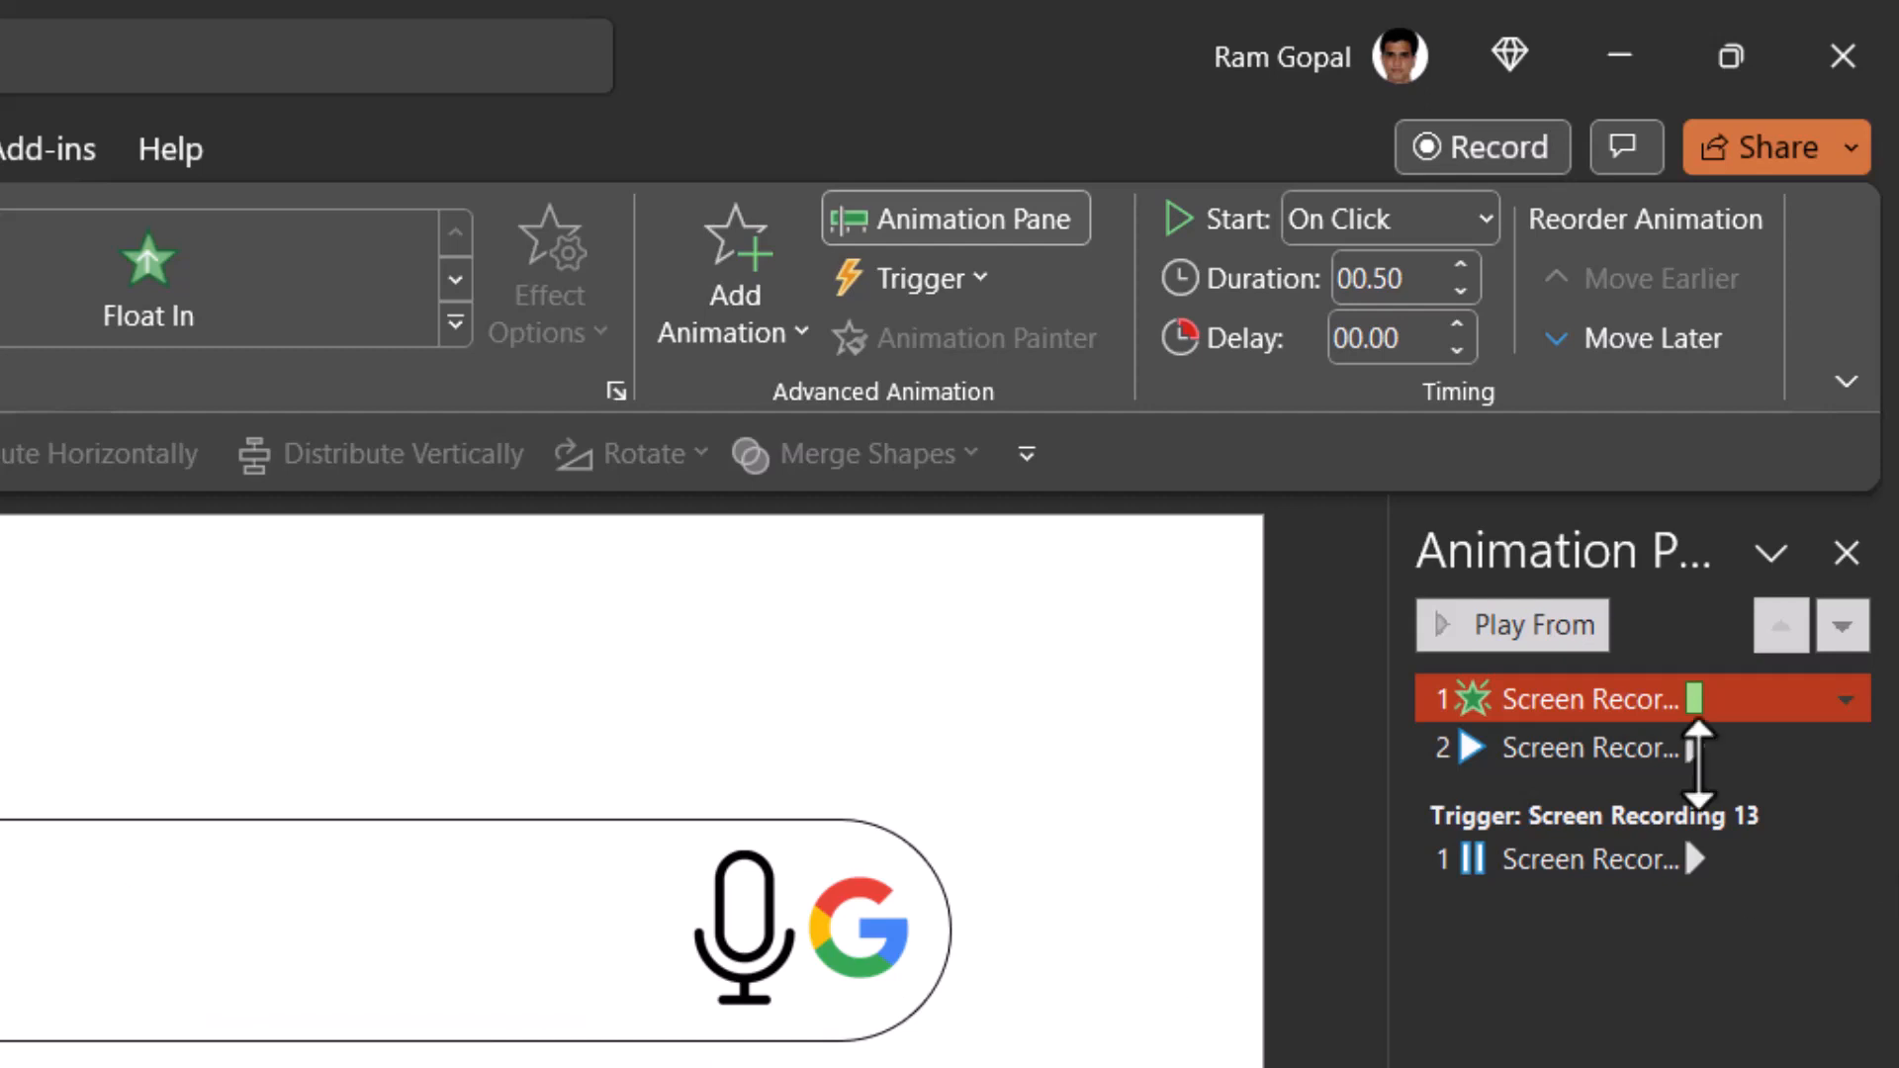
{"action": "left_click", "coordinate": [1533, 749], "text": "shift"}
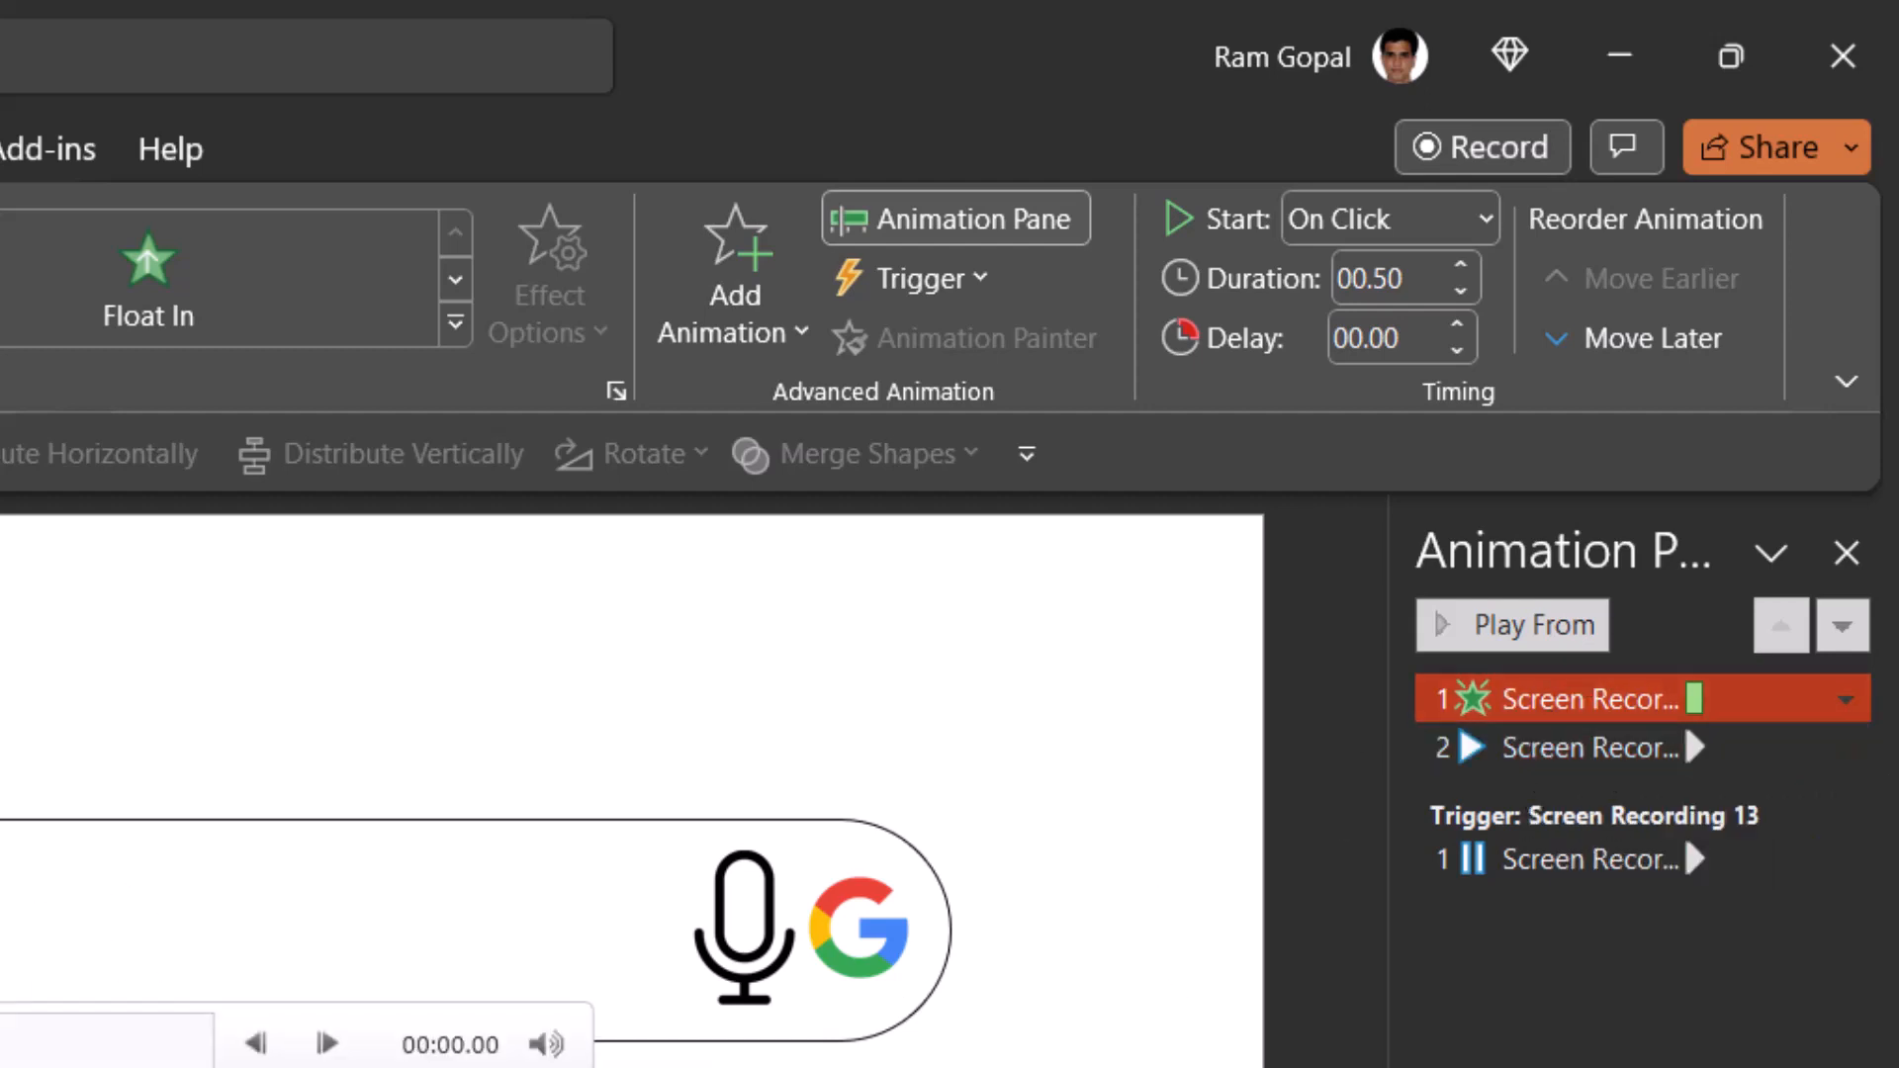
{"action": "left_click", "coordinate": [1549, 749]}
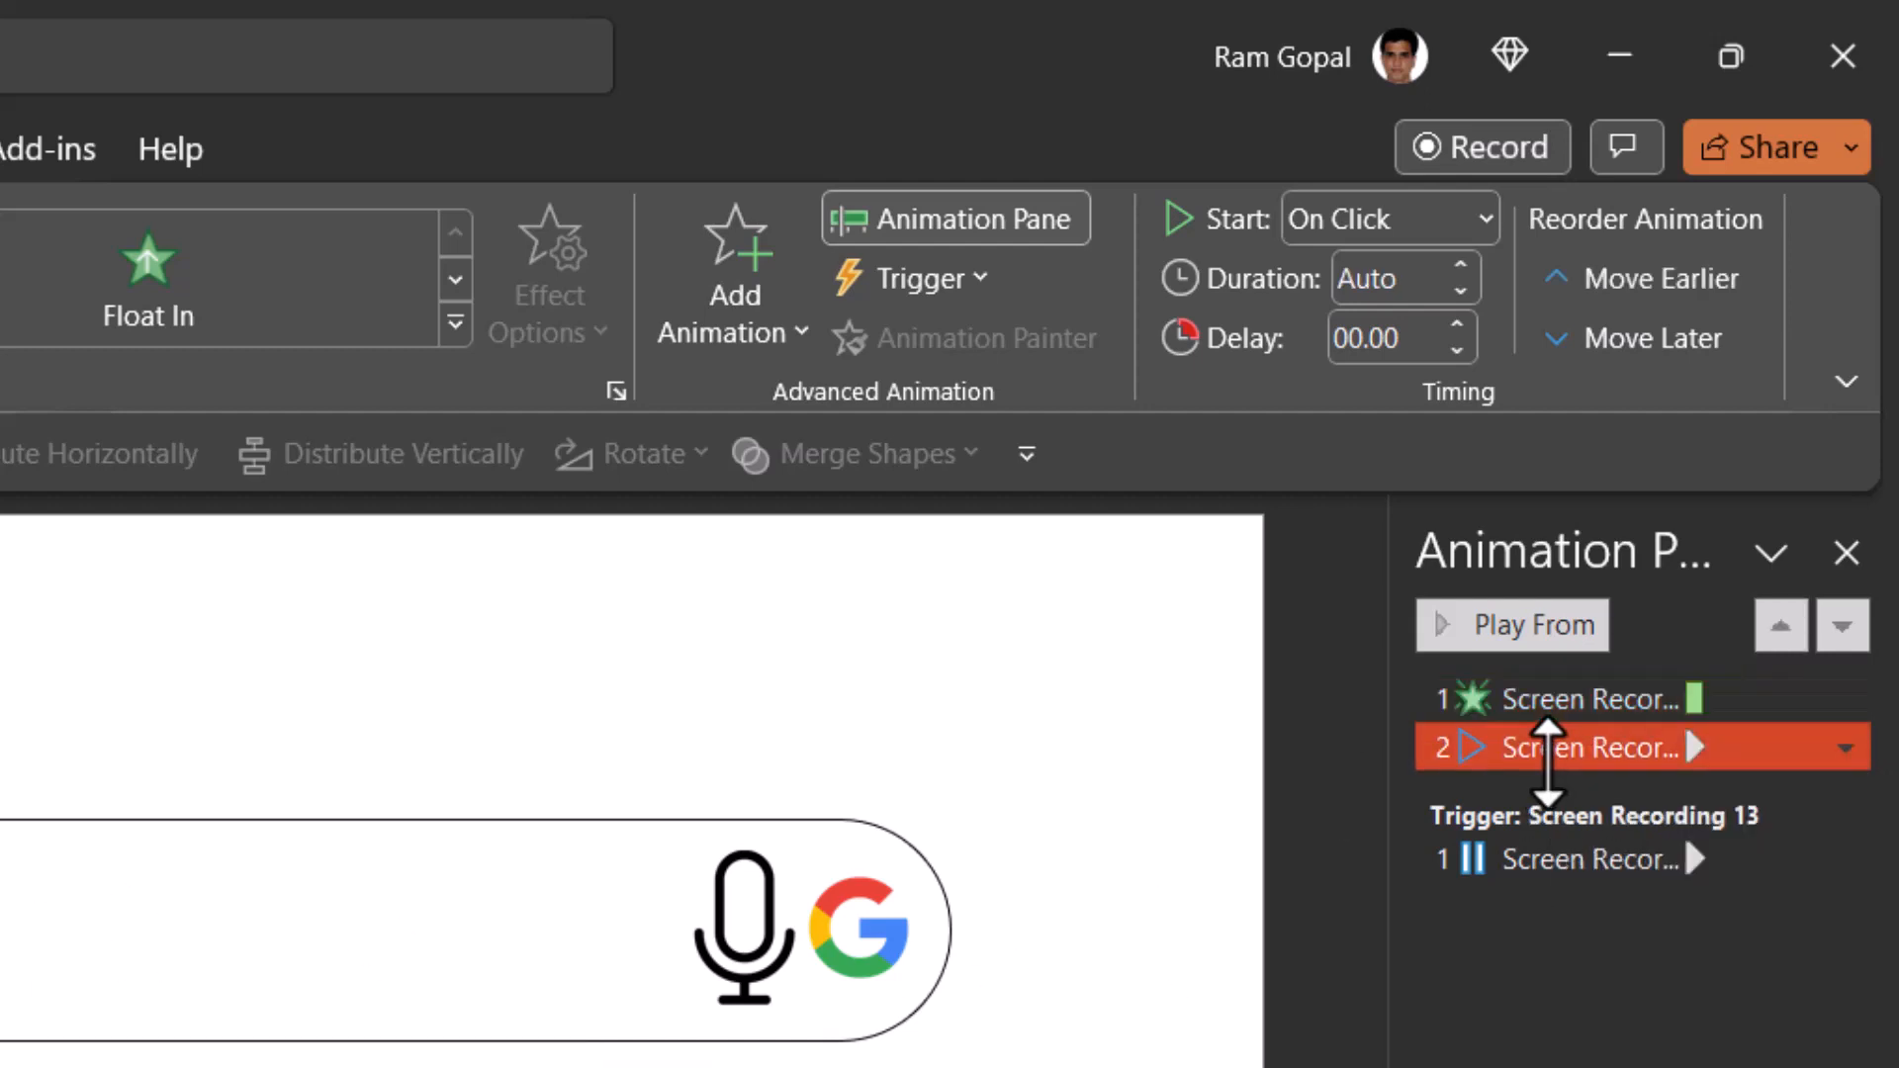
{"action": "left_click", "coordinate": [1389, 223]}
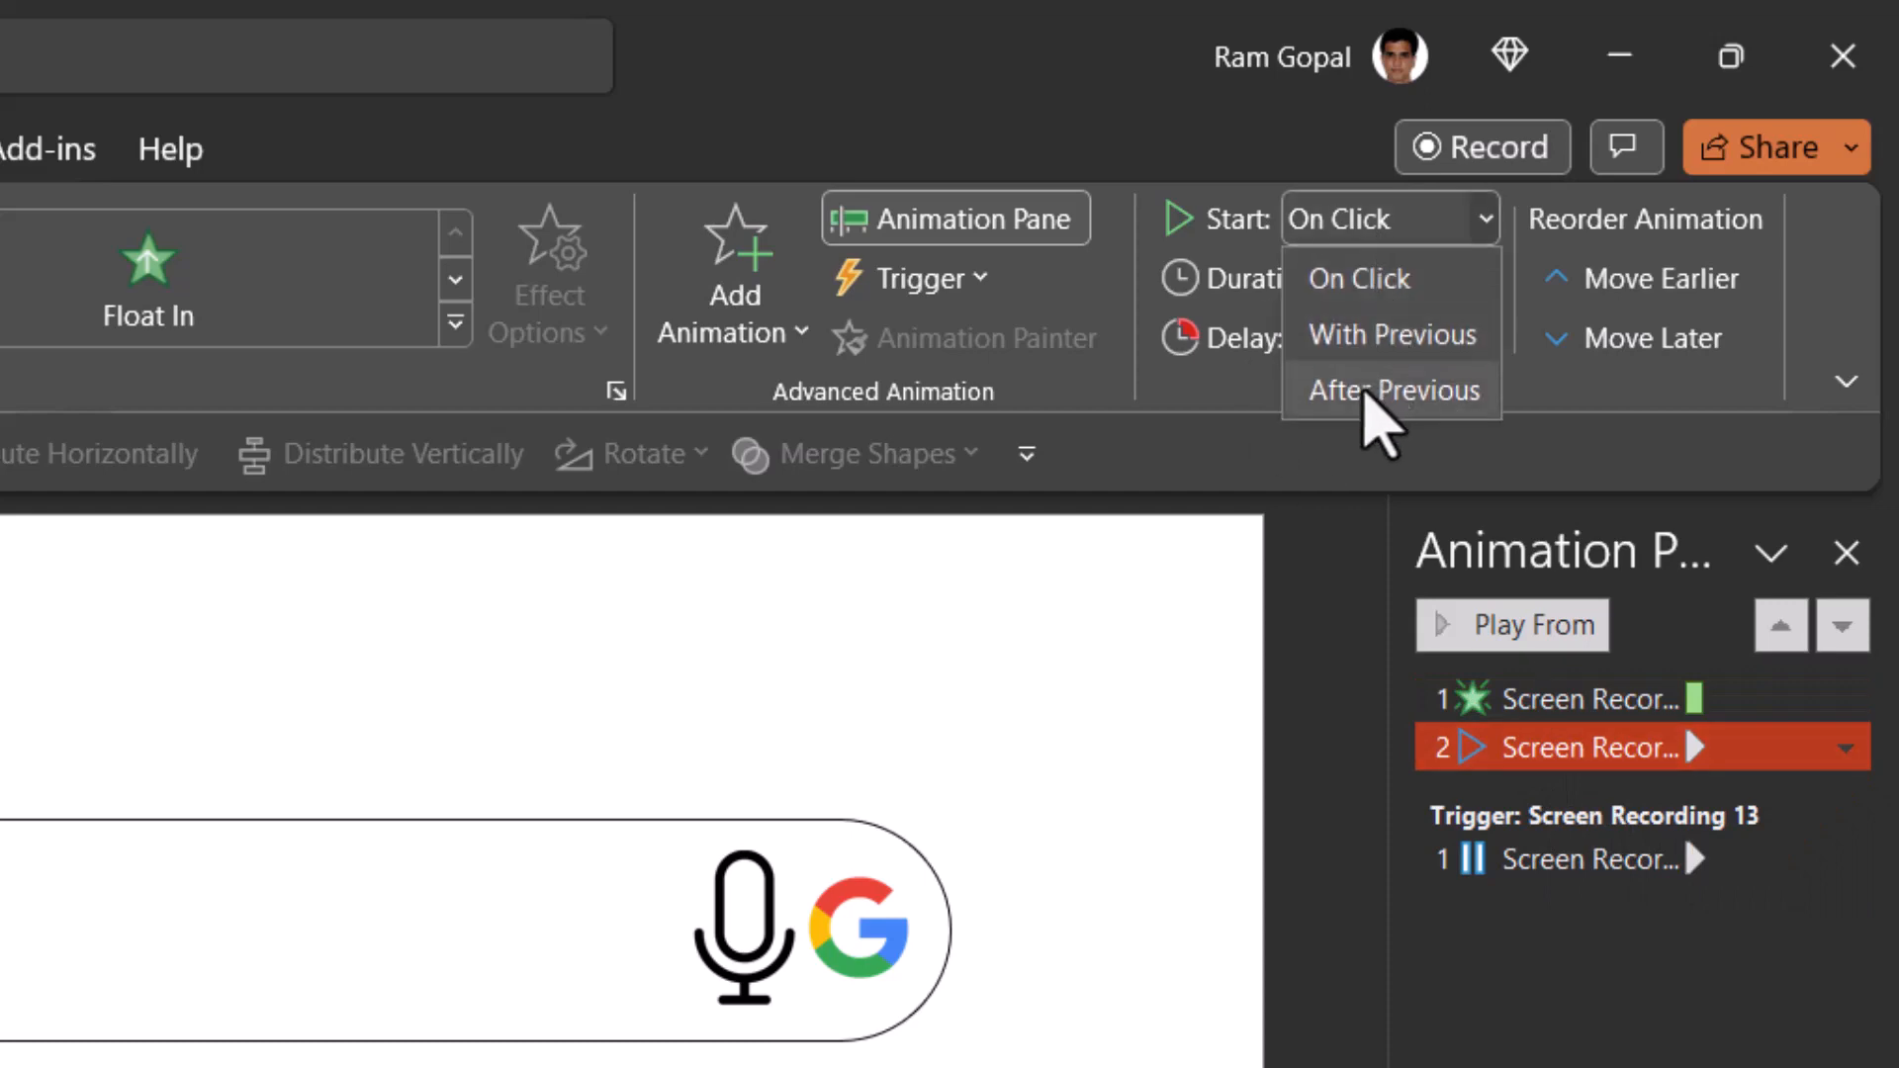
{"action": "left_click", "coordinate": [1375, 392]}
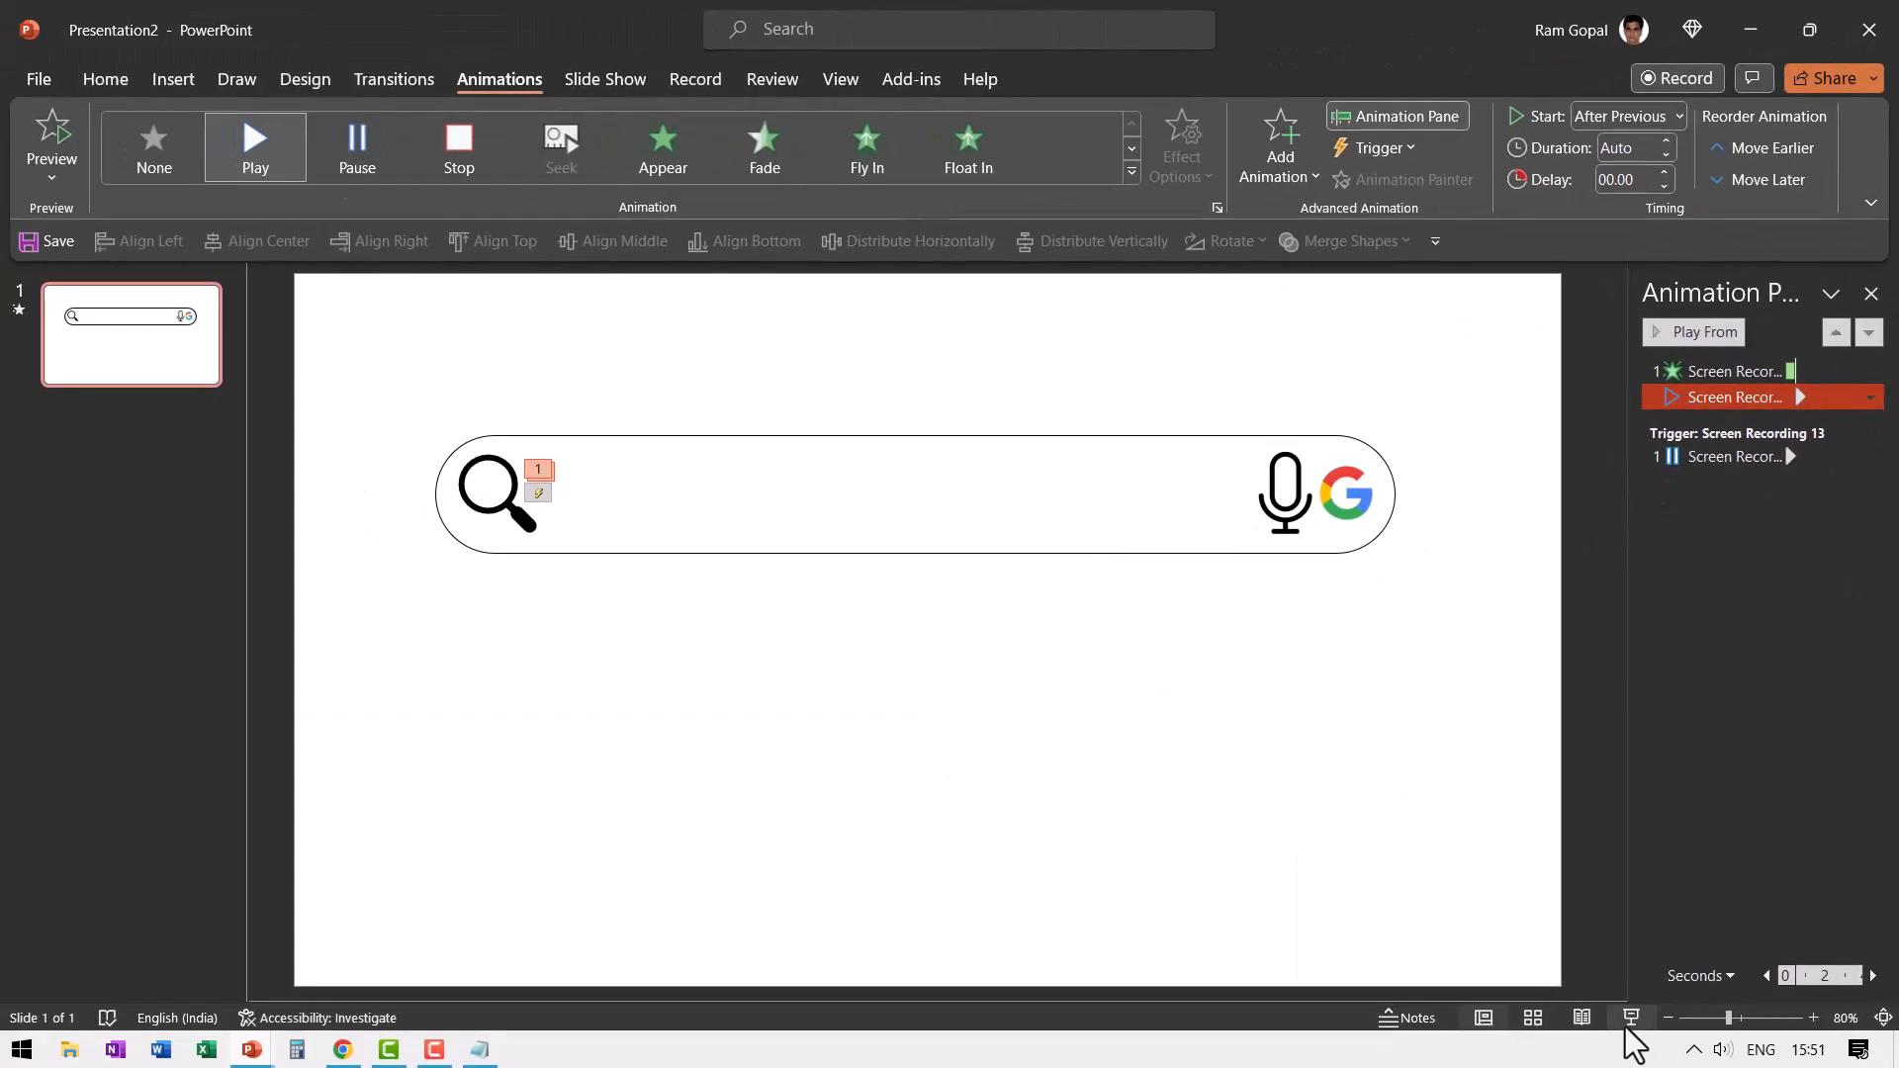
{"action": "left_click", "coordinate": [1637, 1032]}
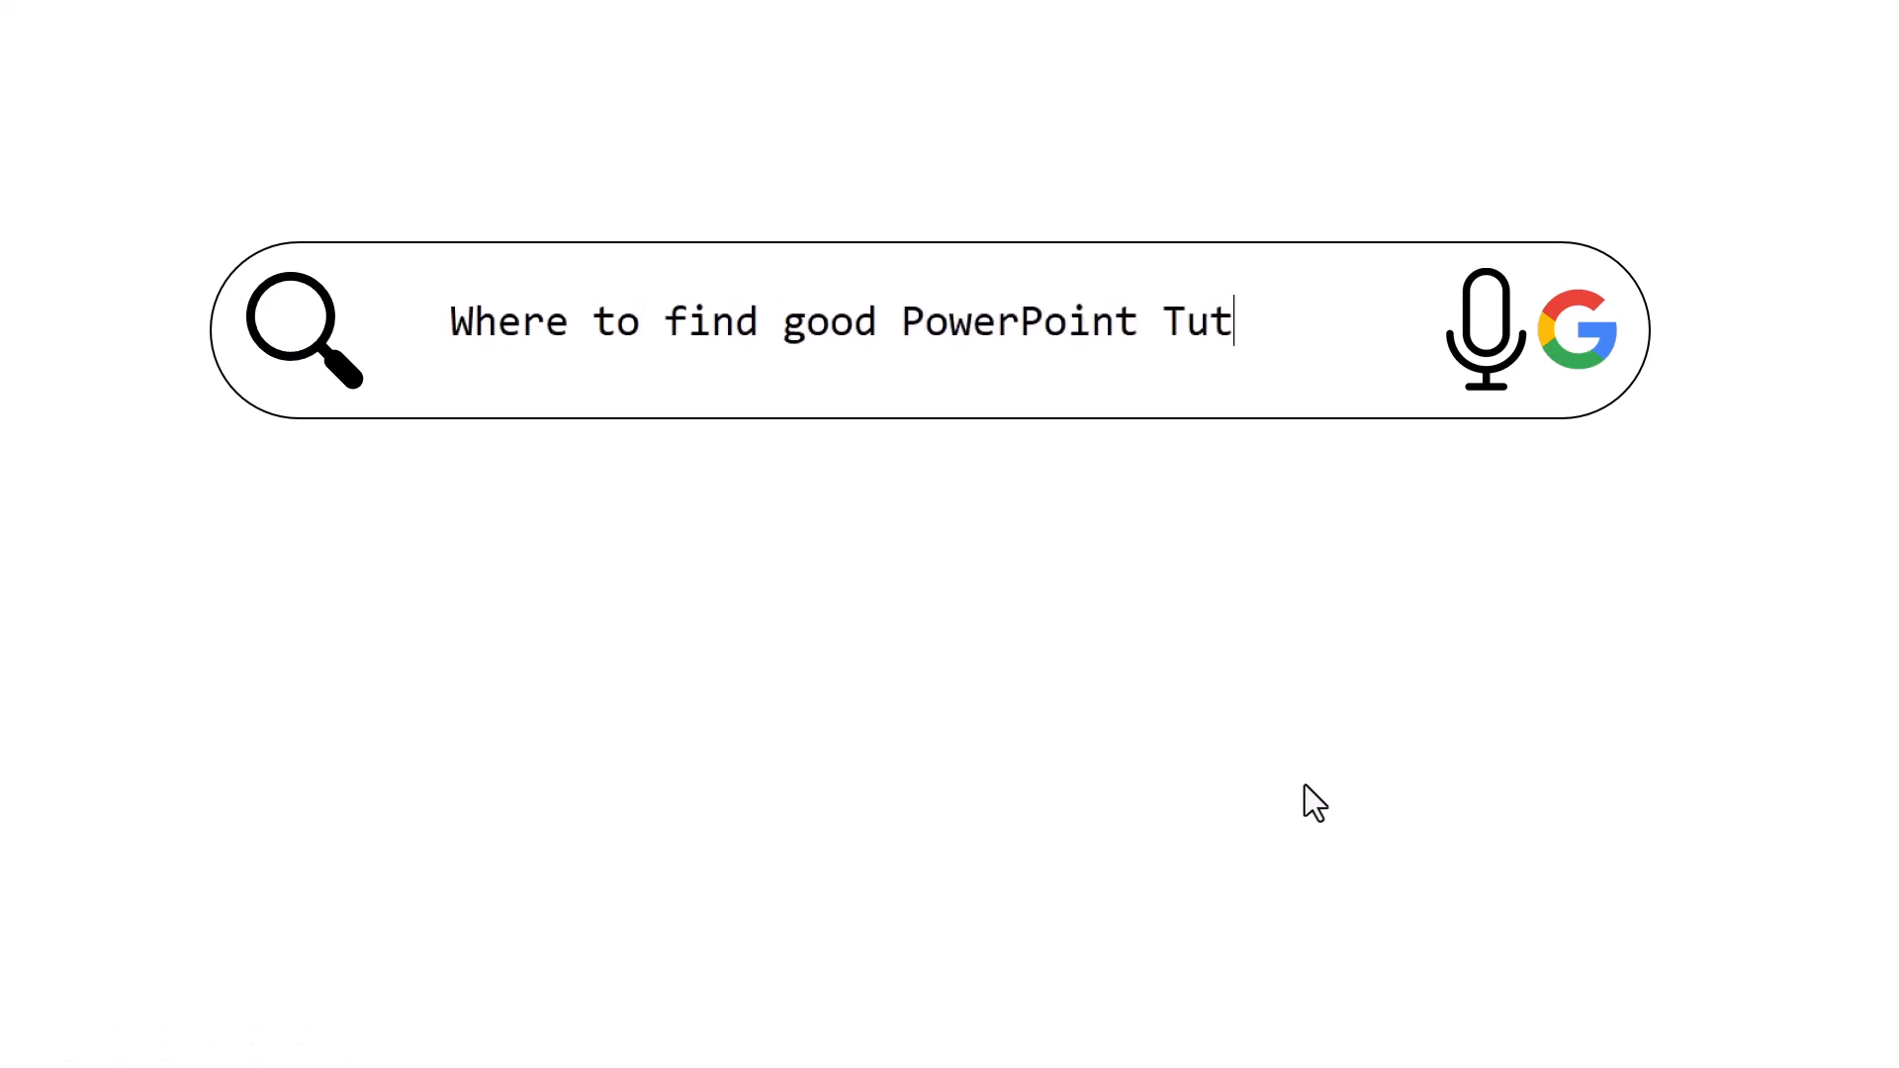
{"action": "key", "text": "Escape"}
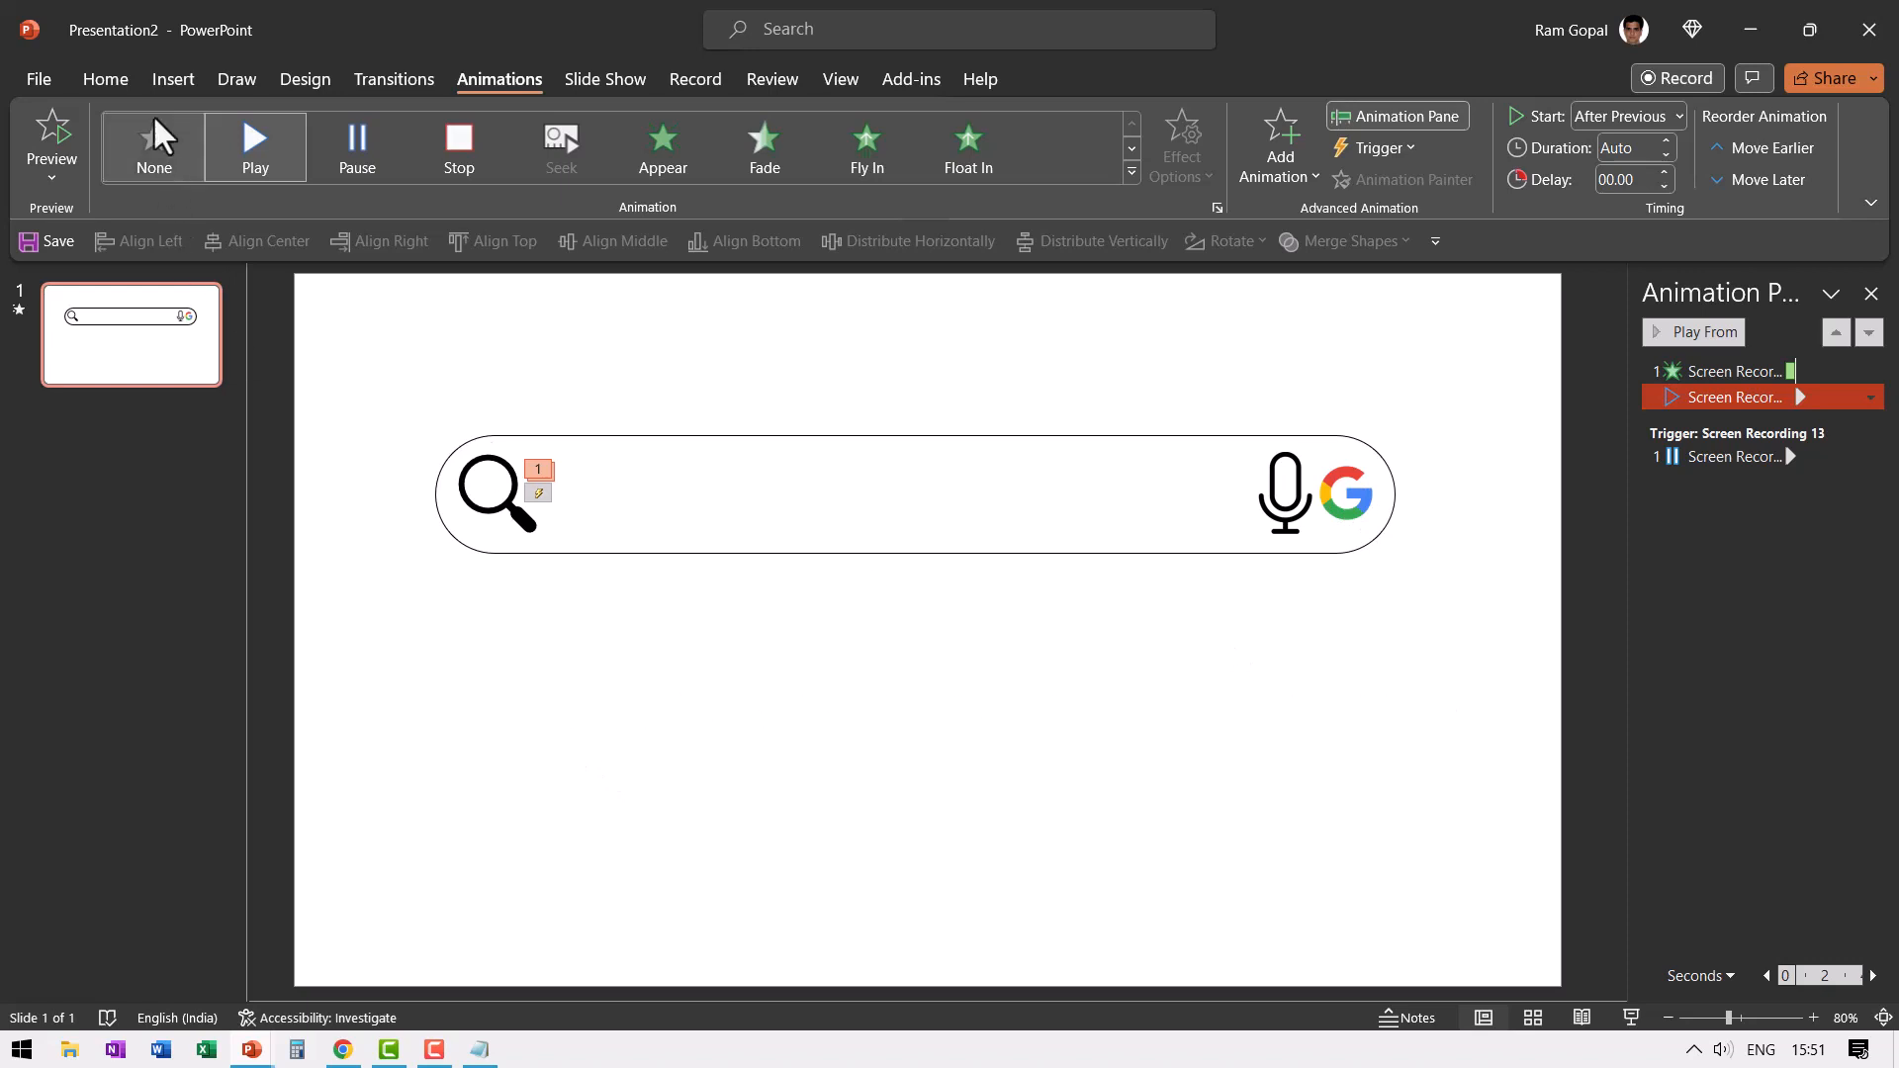
- Draw an up block arrow about 5.42 cm high and 5.16 cm wide below the search bar
{"action": "left_click", "coordinate": [127, 79]}
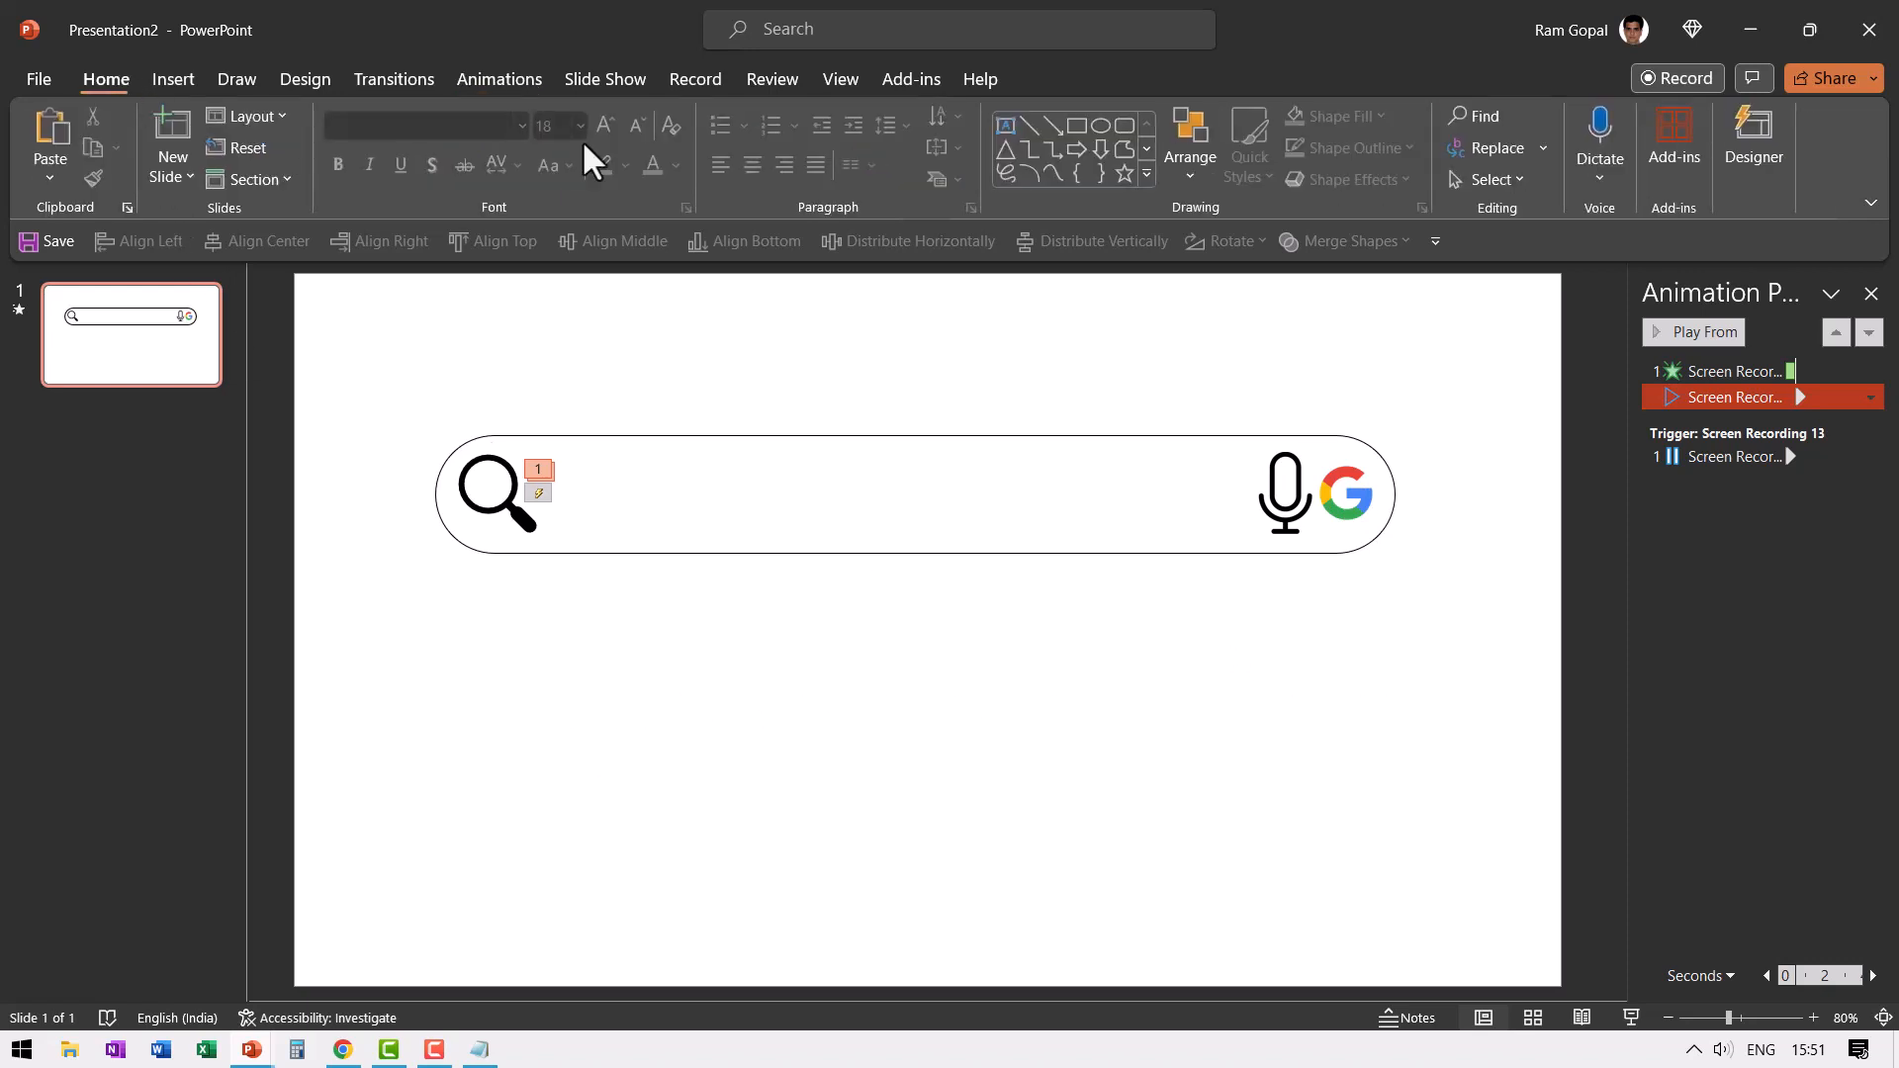
{"action": "left_click", "coordinate": [1147, 176]}
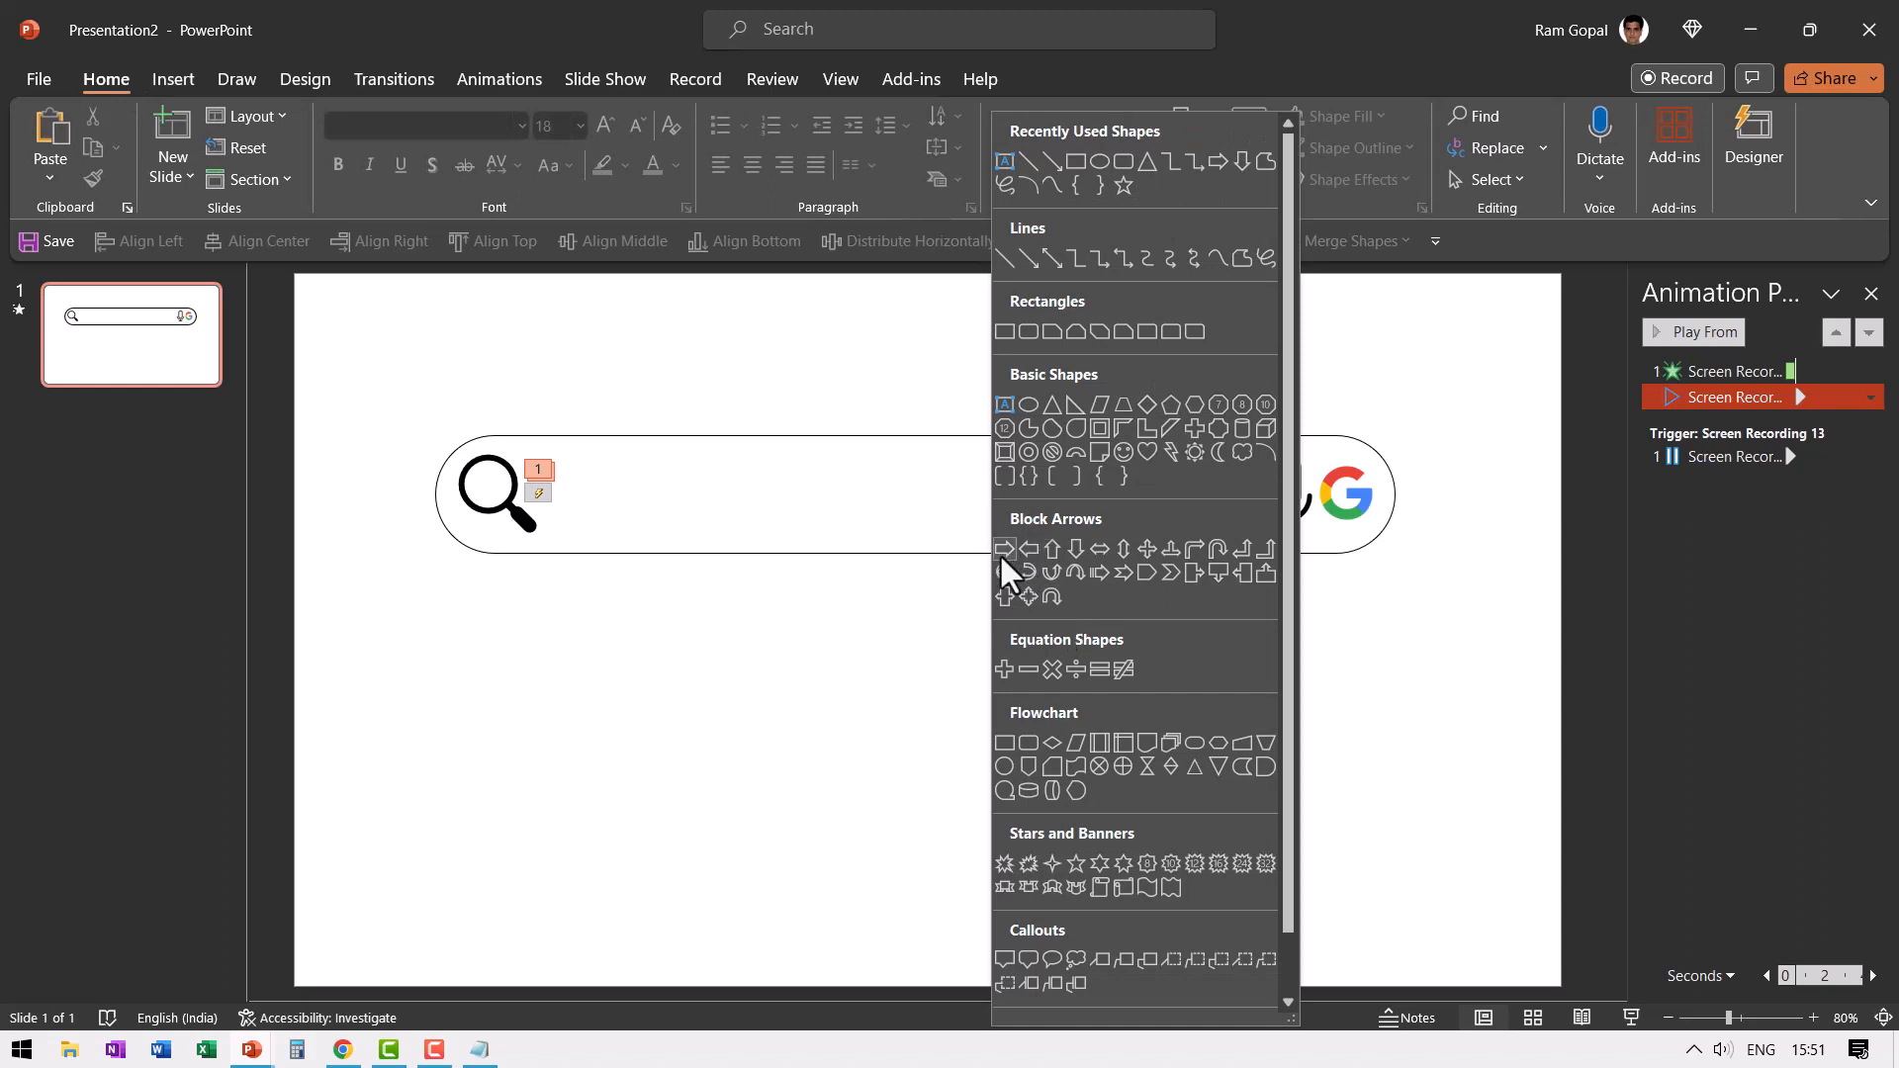
{"action": "left_click", "coordinate": [1055, 550]}
{"action": "left_click_drag", "start_coordinate": [744, 602], "coordinate": [937, 806]}
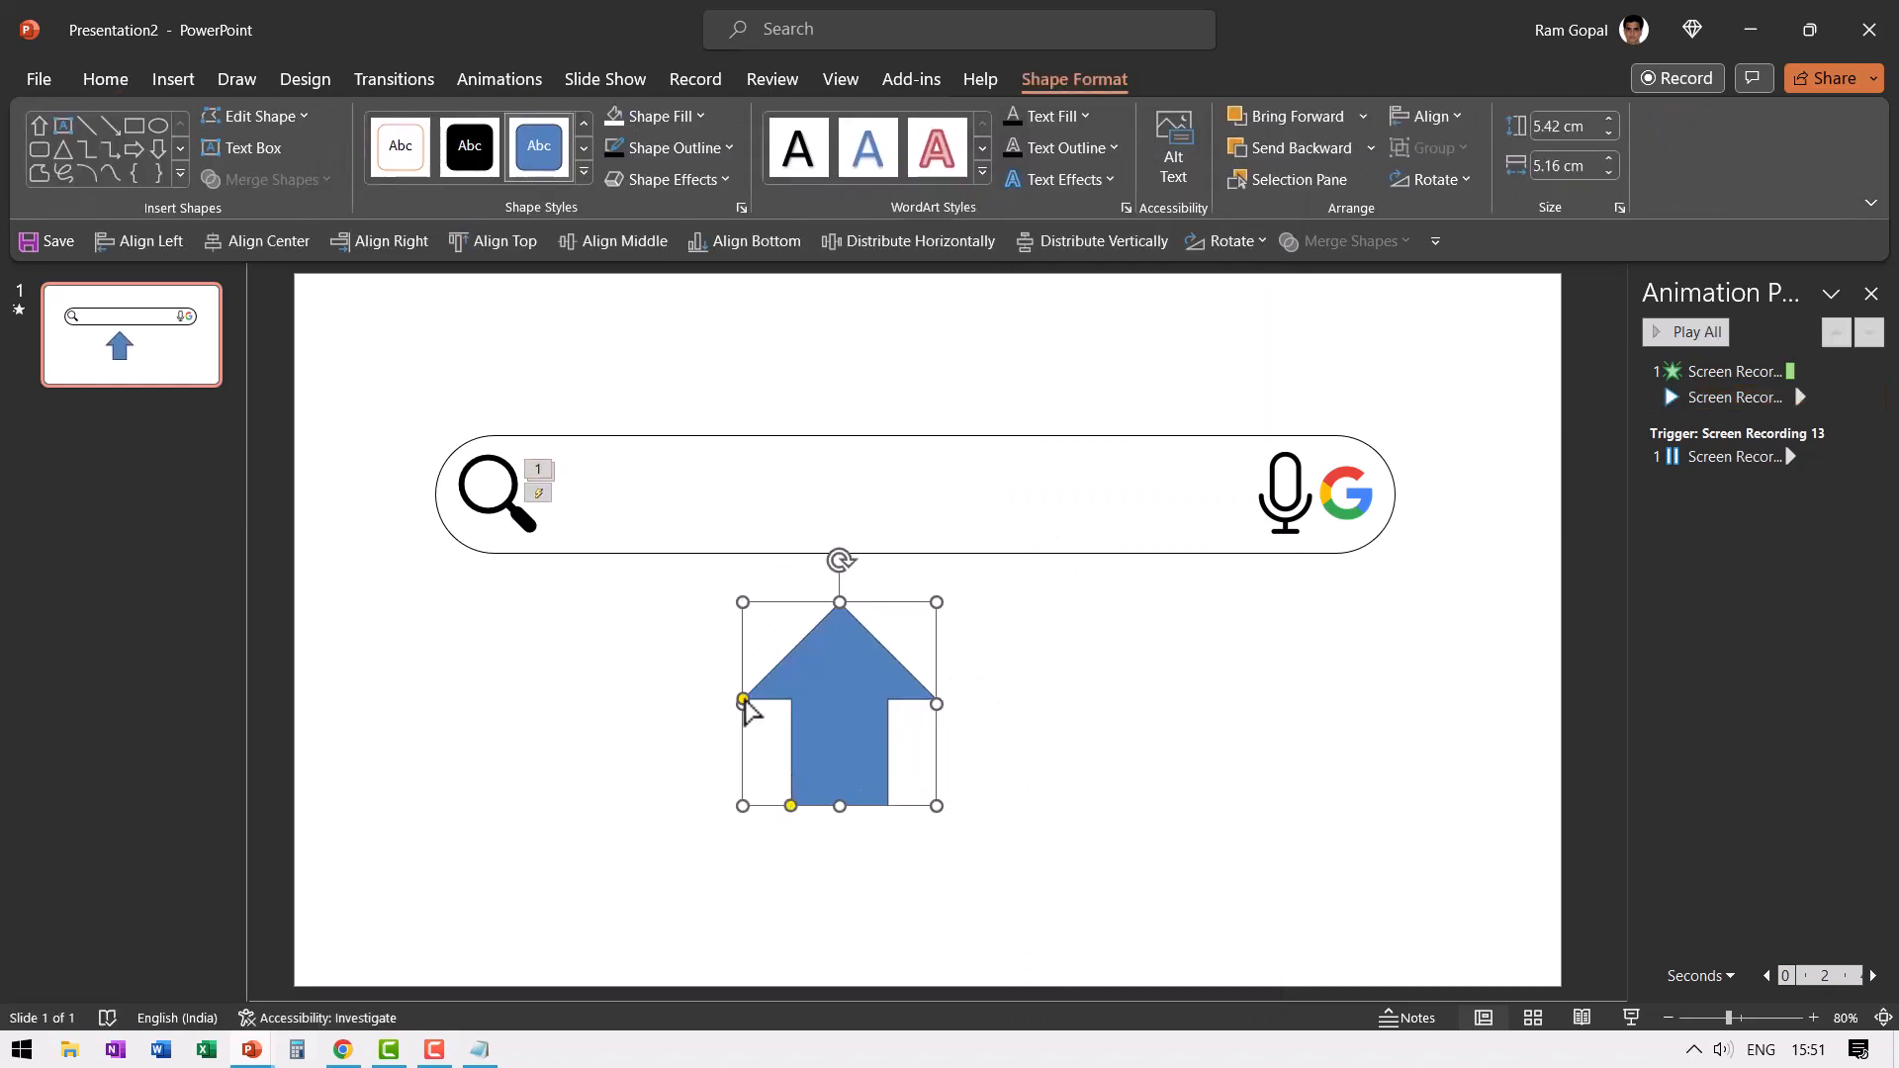
- Narrow the arrow to about 3.36 cm wide with a longer arrowhead, and fill it with black
{"action": "left_click_drag", "start_coordinate": [745, 703], "coordinate": [760, 752]}
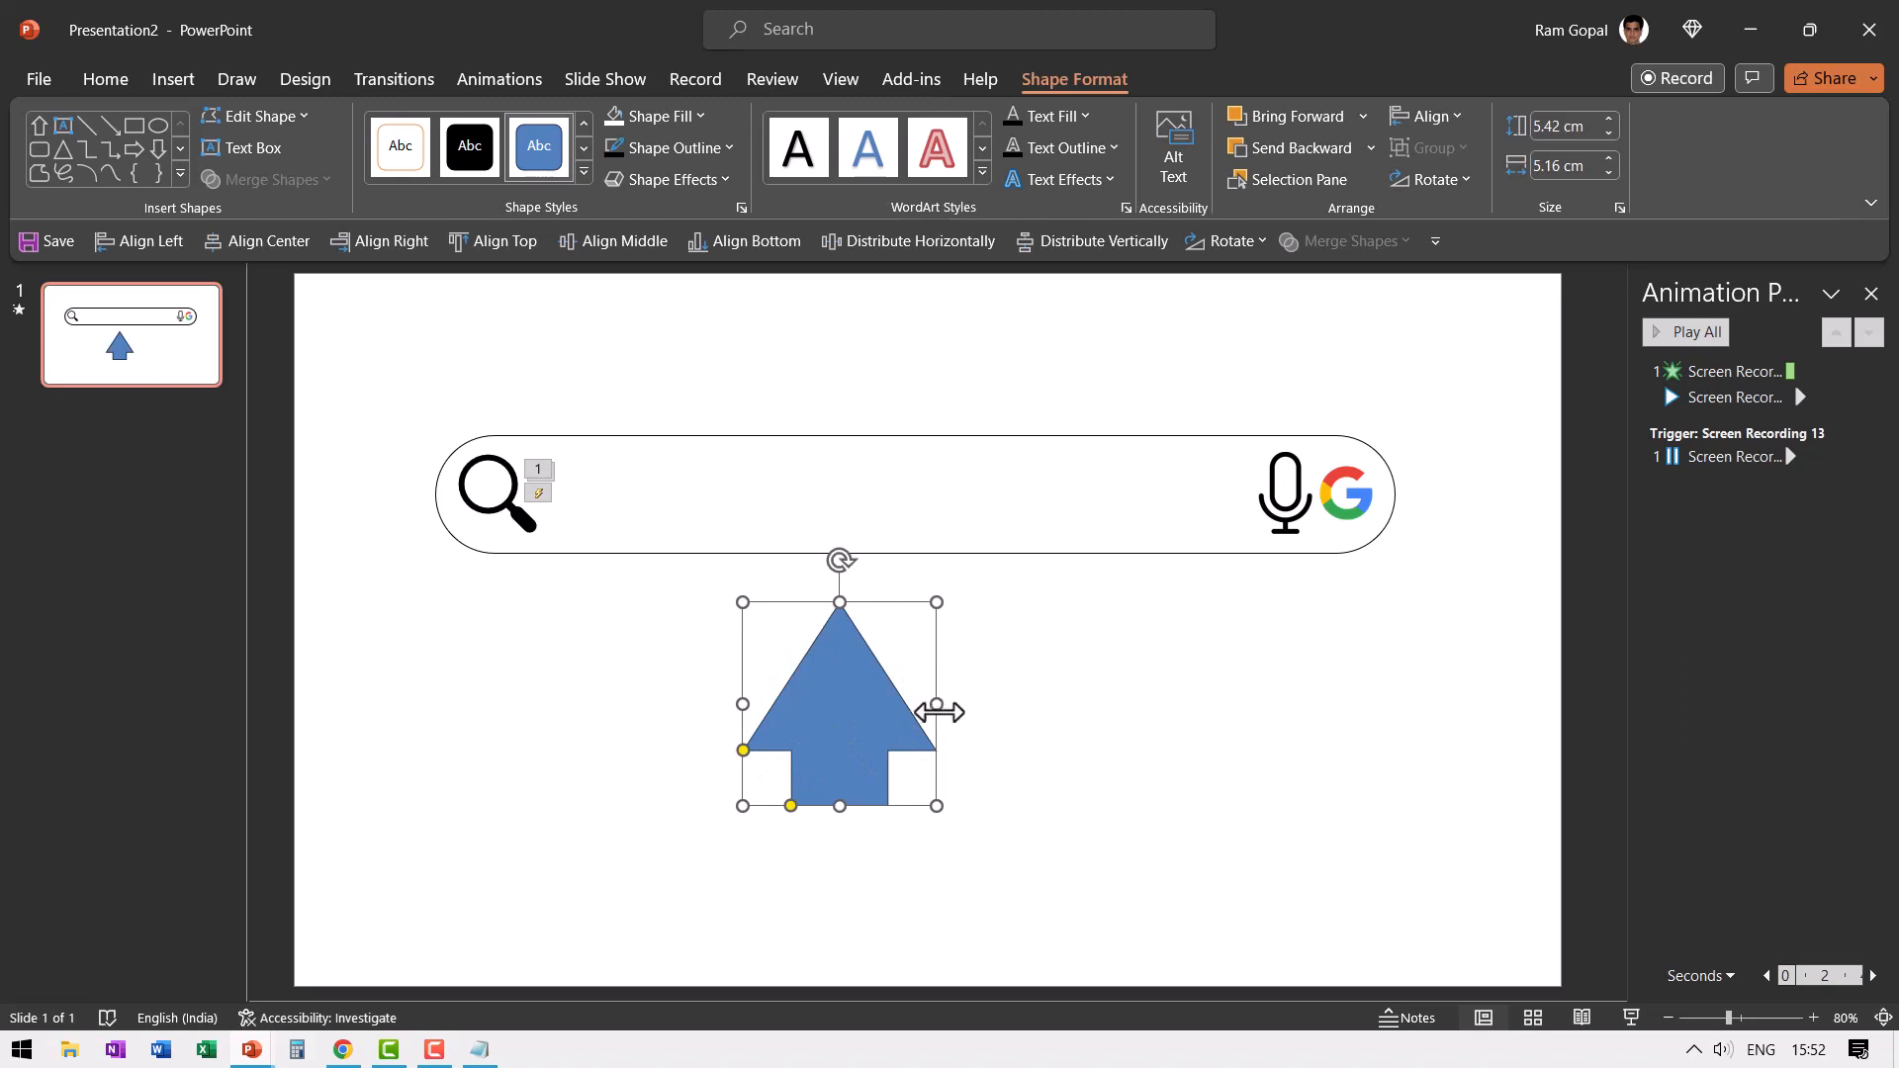
{"action": "left_click_drag", "start_coordinate": [936, 705], "coordinate": [868, 721]}
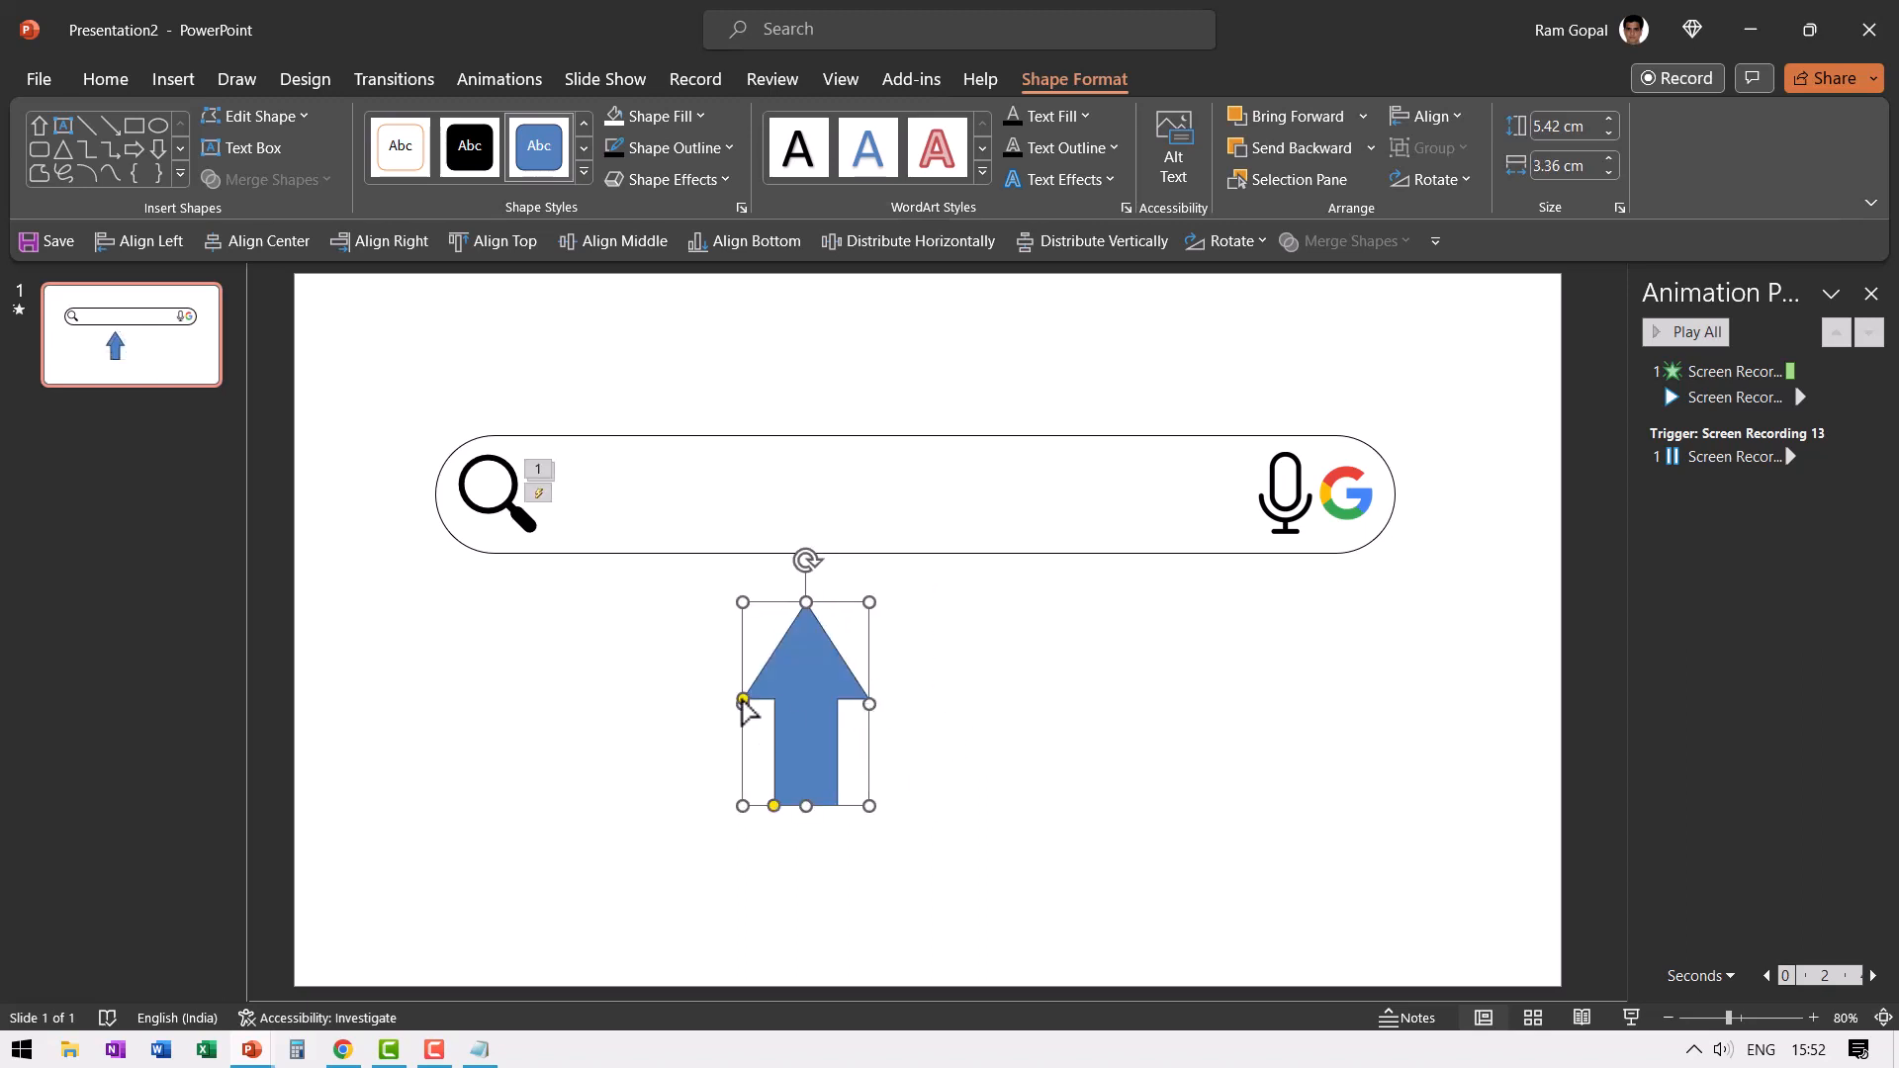
{"action": "left_click_drag", "start_coordinate": [742, 710], "coordinate": [749, 760]}
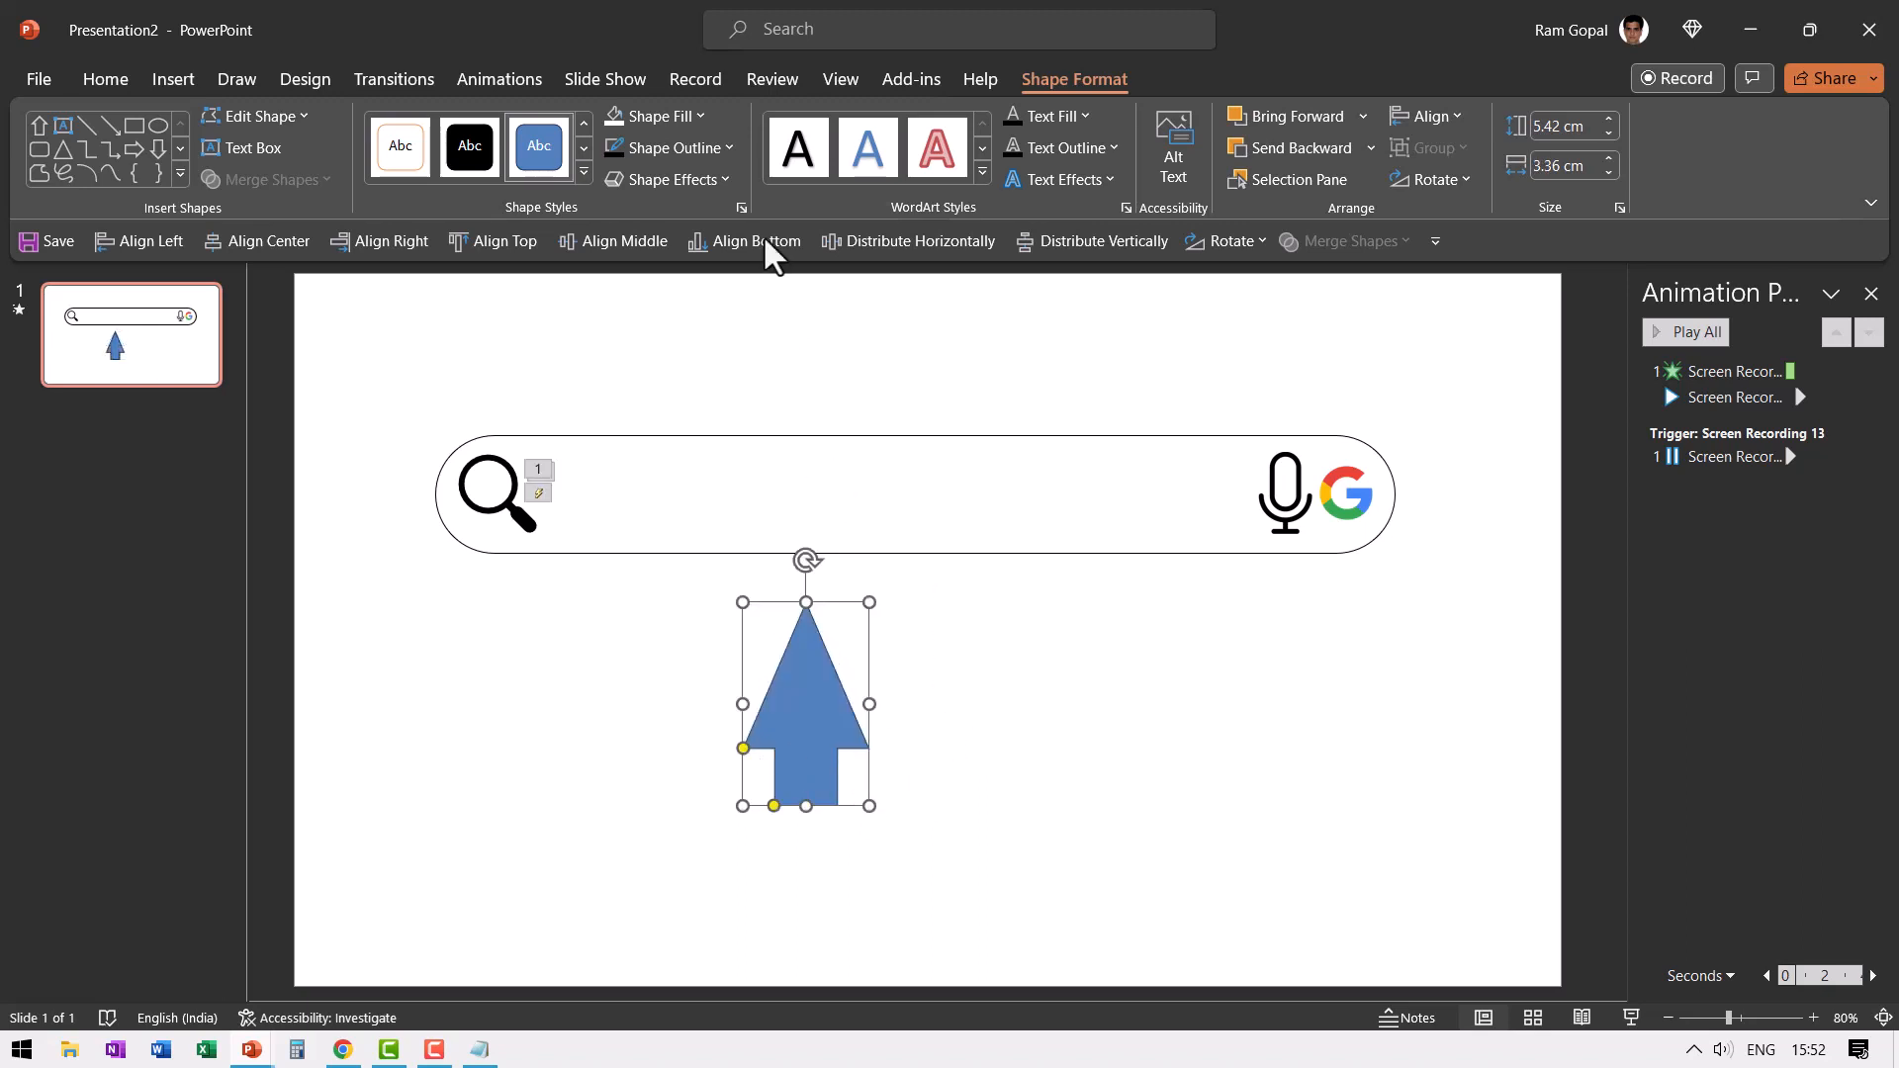
{"action": "left_click", "coordinate": [693, 116]}
{"action": "left_click", "coordinate": [638, 194]}
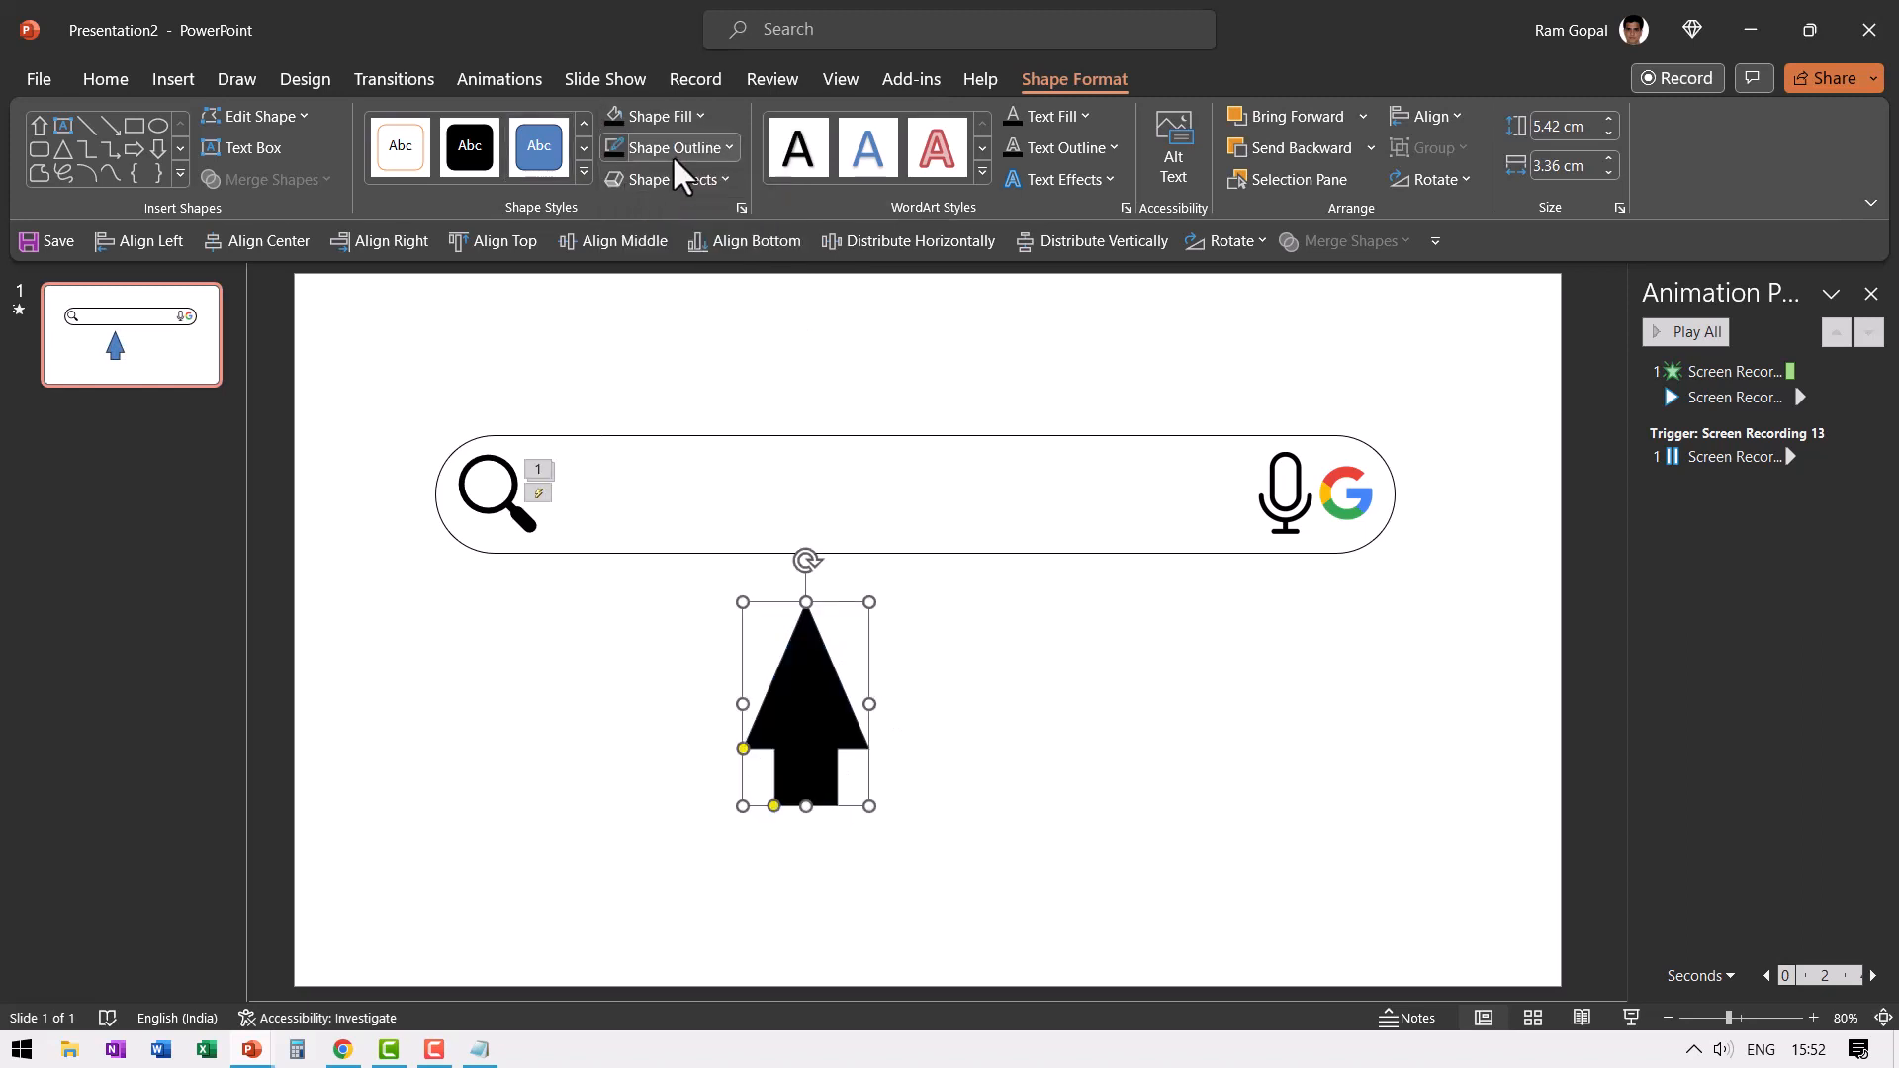
- Remove the black arrow's outline and shrink the arrow to about 2.81 cm high and 1.74 cm wide
{"action": "left_click", "coordinate": [677, 149]}
{"action": "left_click", "coordinate": [673, 417]}
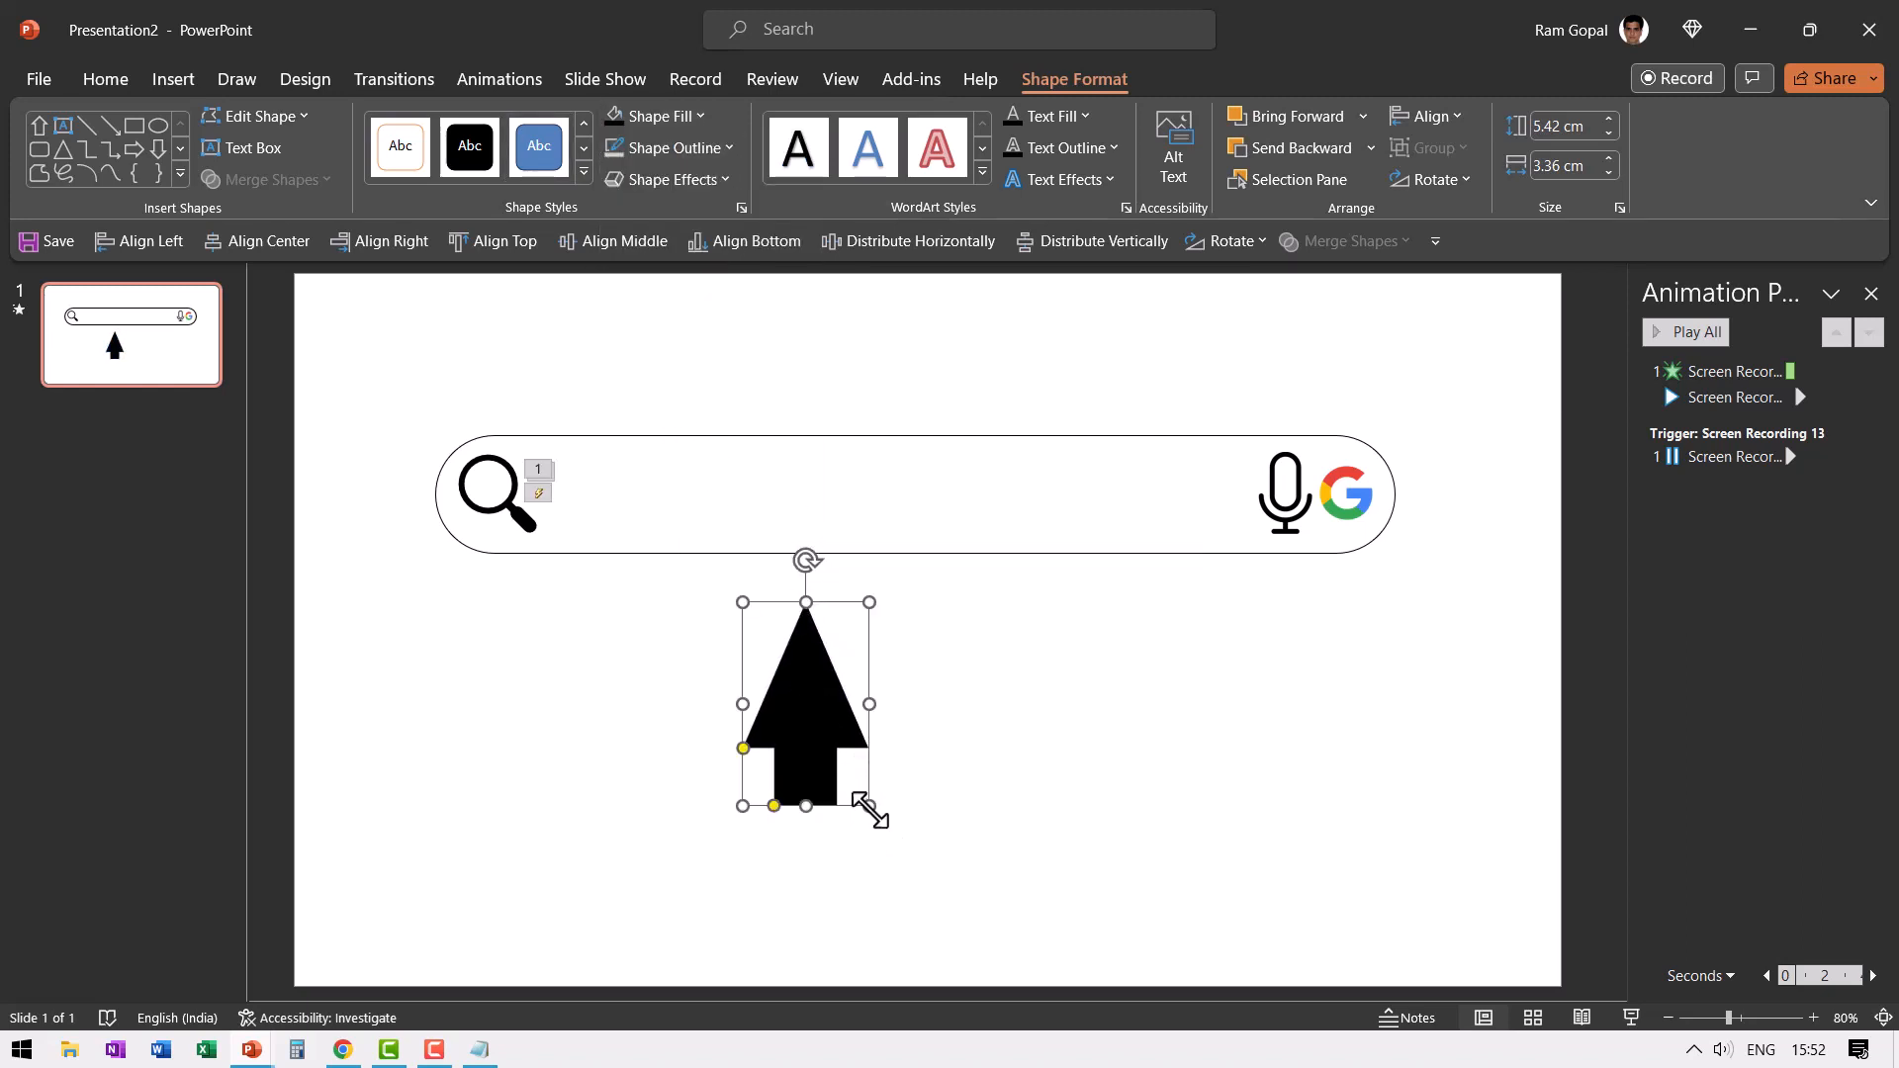
{"action": "left_click_drag", "start_coordinate": [867, 806], "coordinate": [806, 708]}
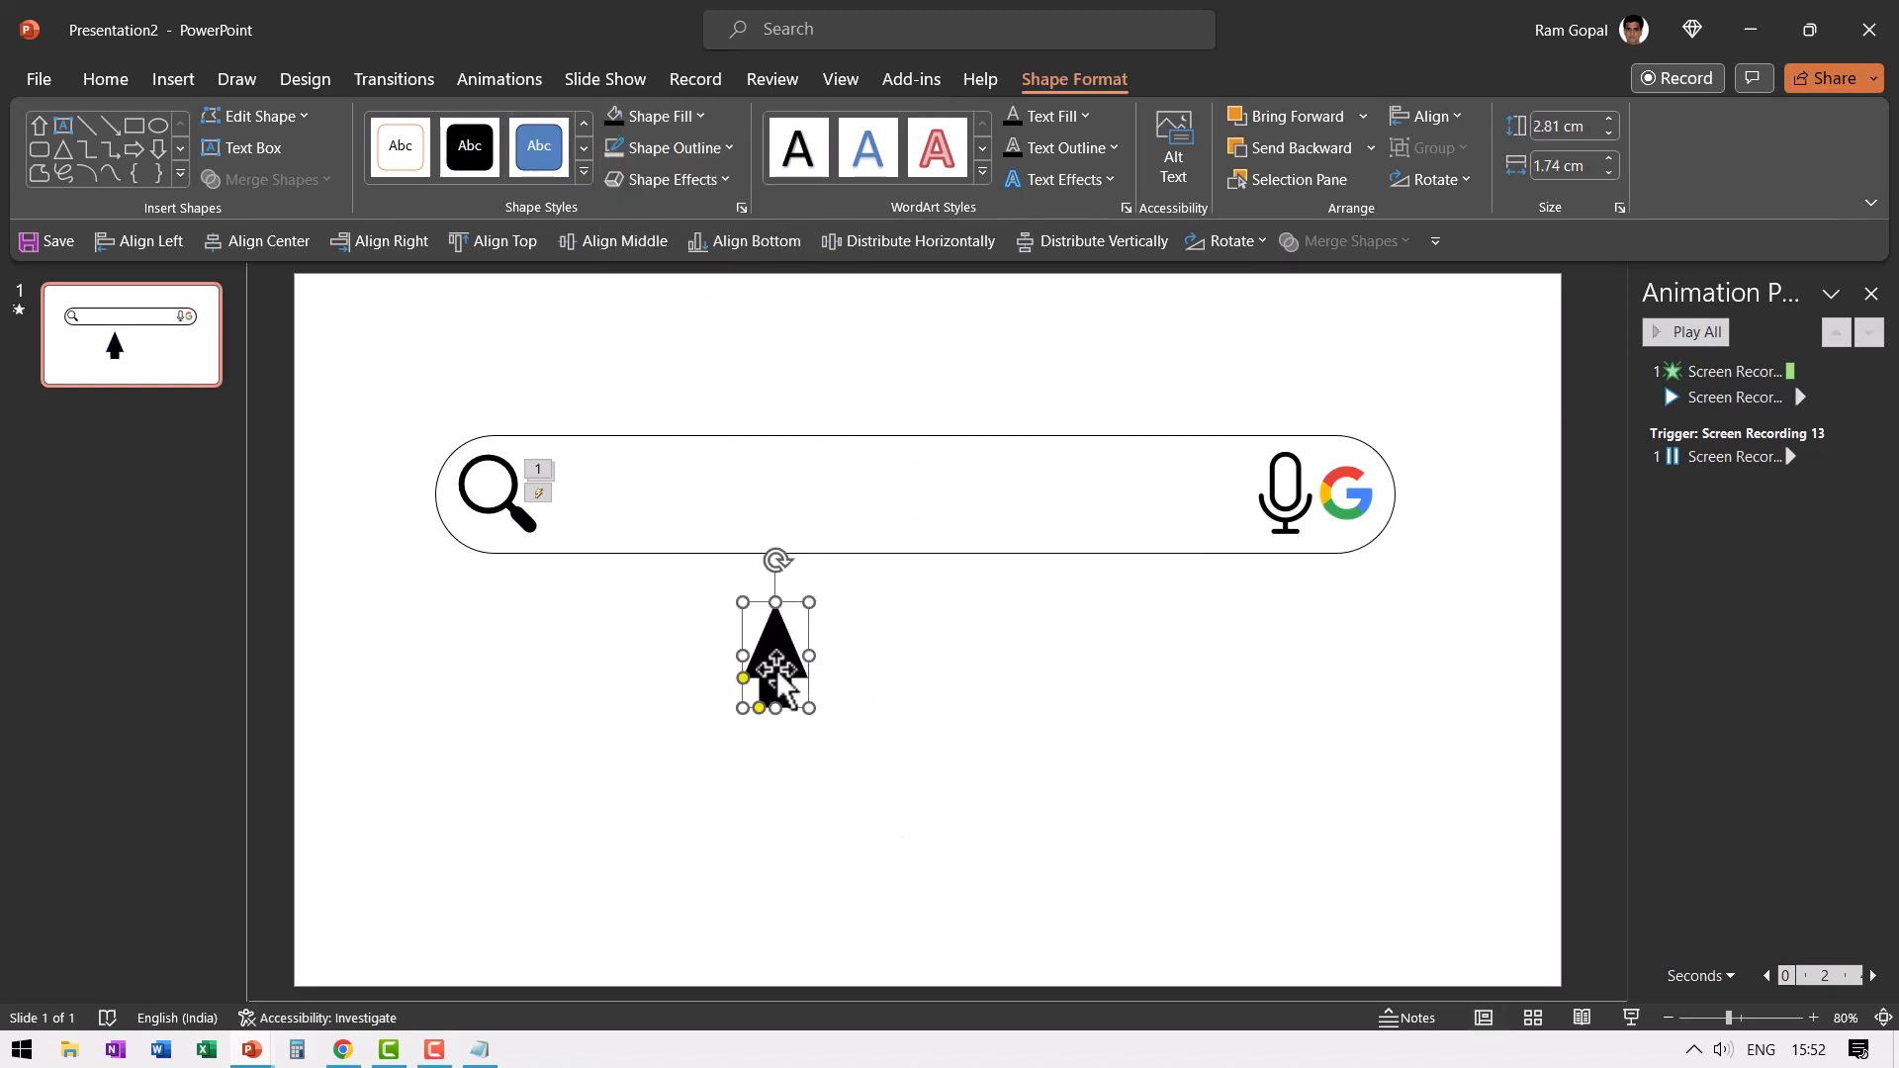
- Tilt the arrow like a mouse cursor and place its tip on the Google logo in the search bar
{"action": "left_click_drag", "start_coordinate": [781, 616], "coordinate": [1366, 547]}
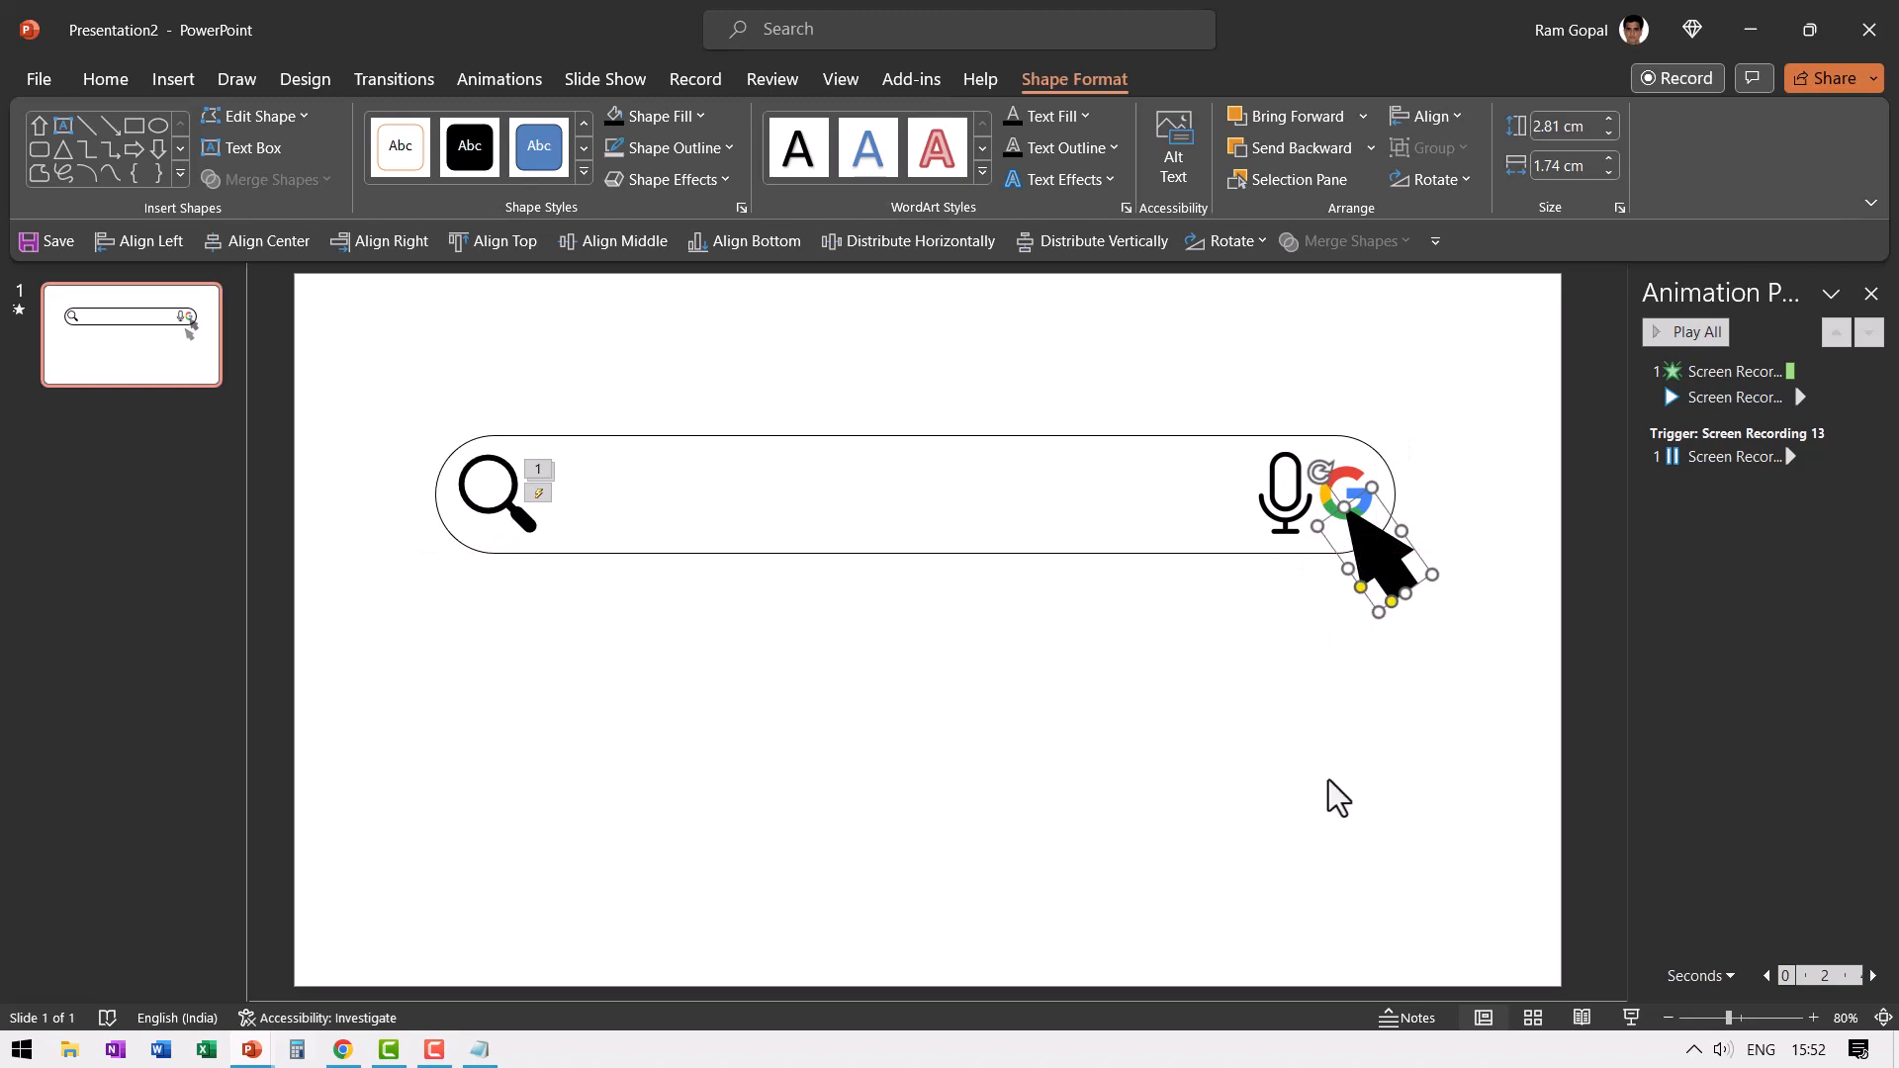
{"action": "left_click", "coordinate": [1378, 692]}
- Apply the Rise Up entrance animation to the cursor arrow
{"action": "left_click", "coordinate": [1390, 550]}
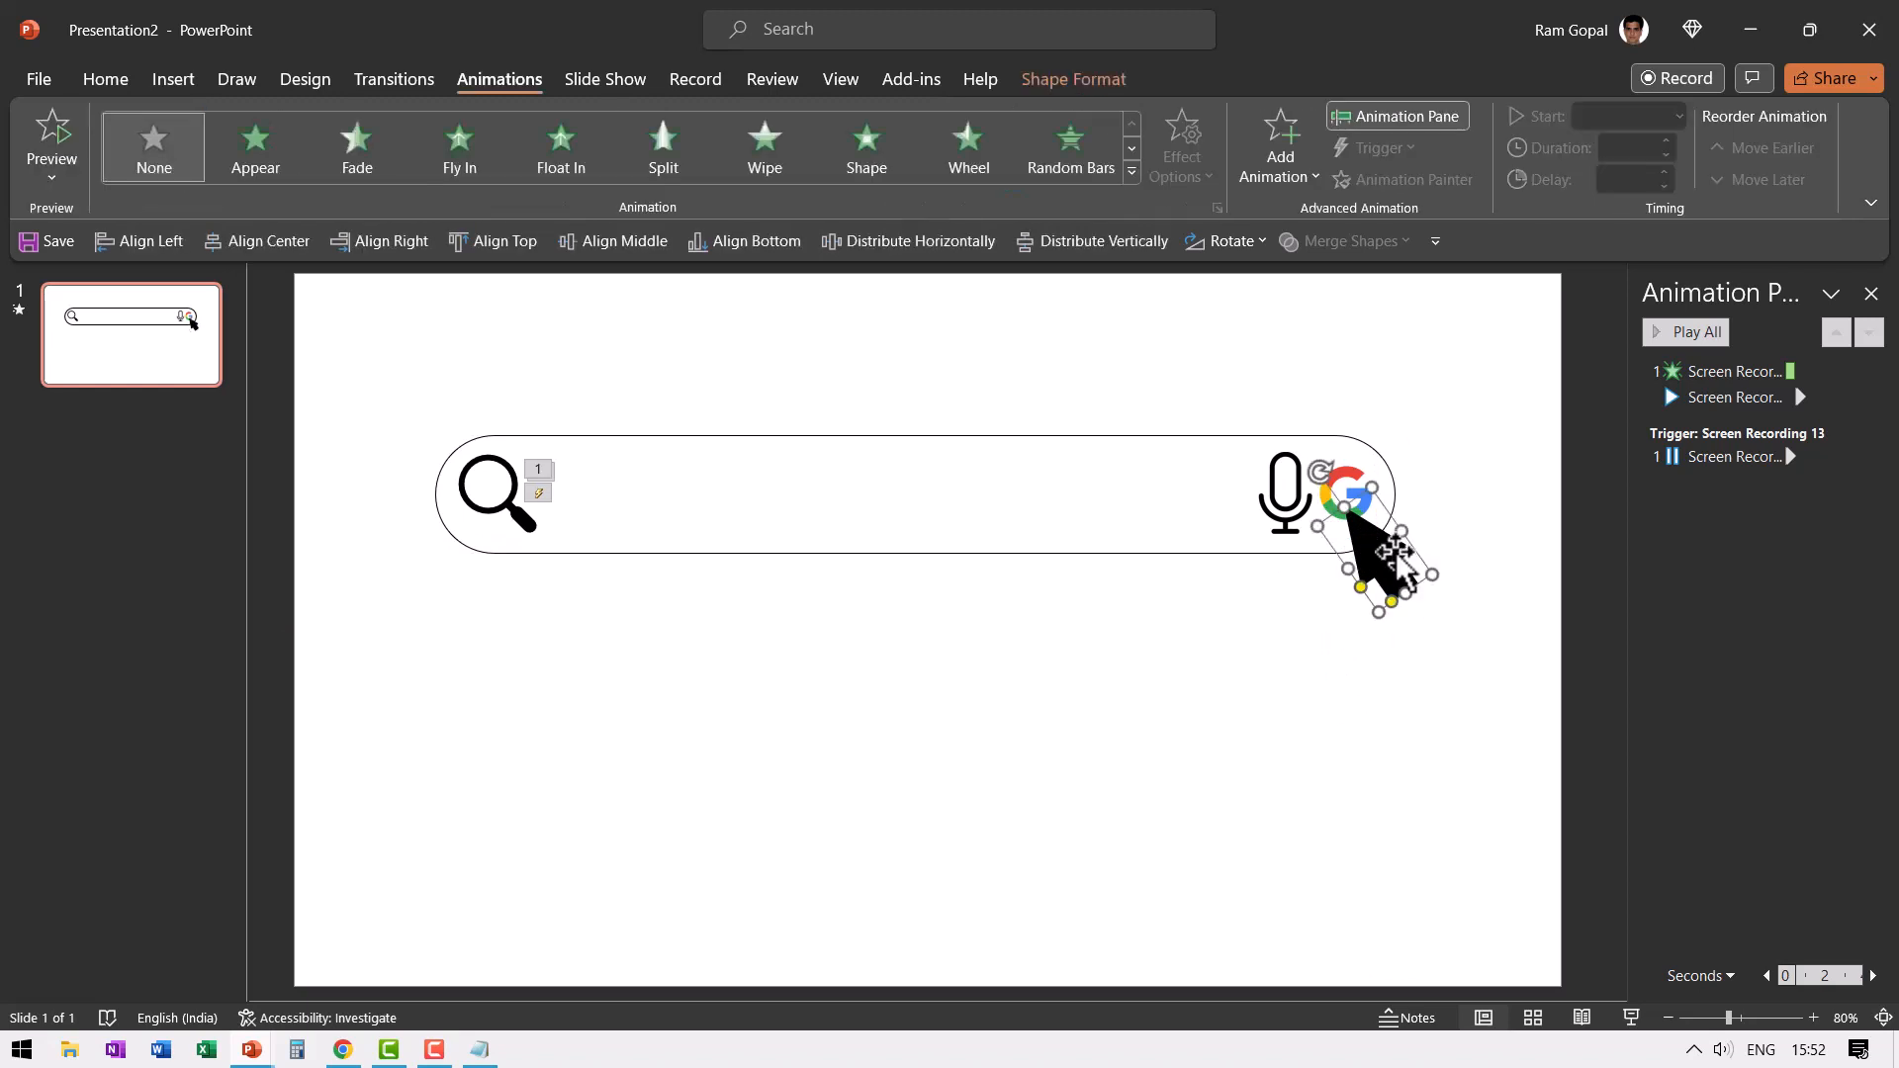
{"action": "left_click", "coordinate": [1133, 170]}
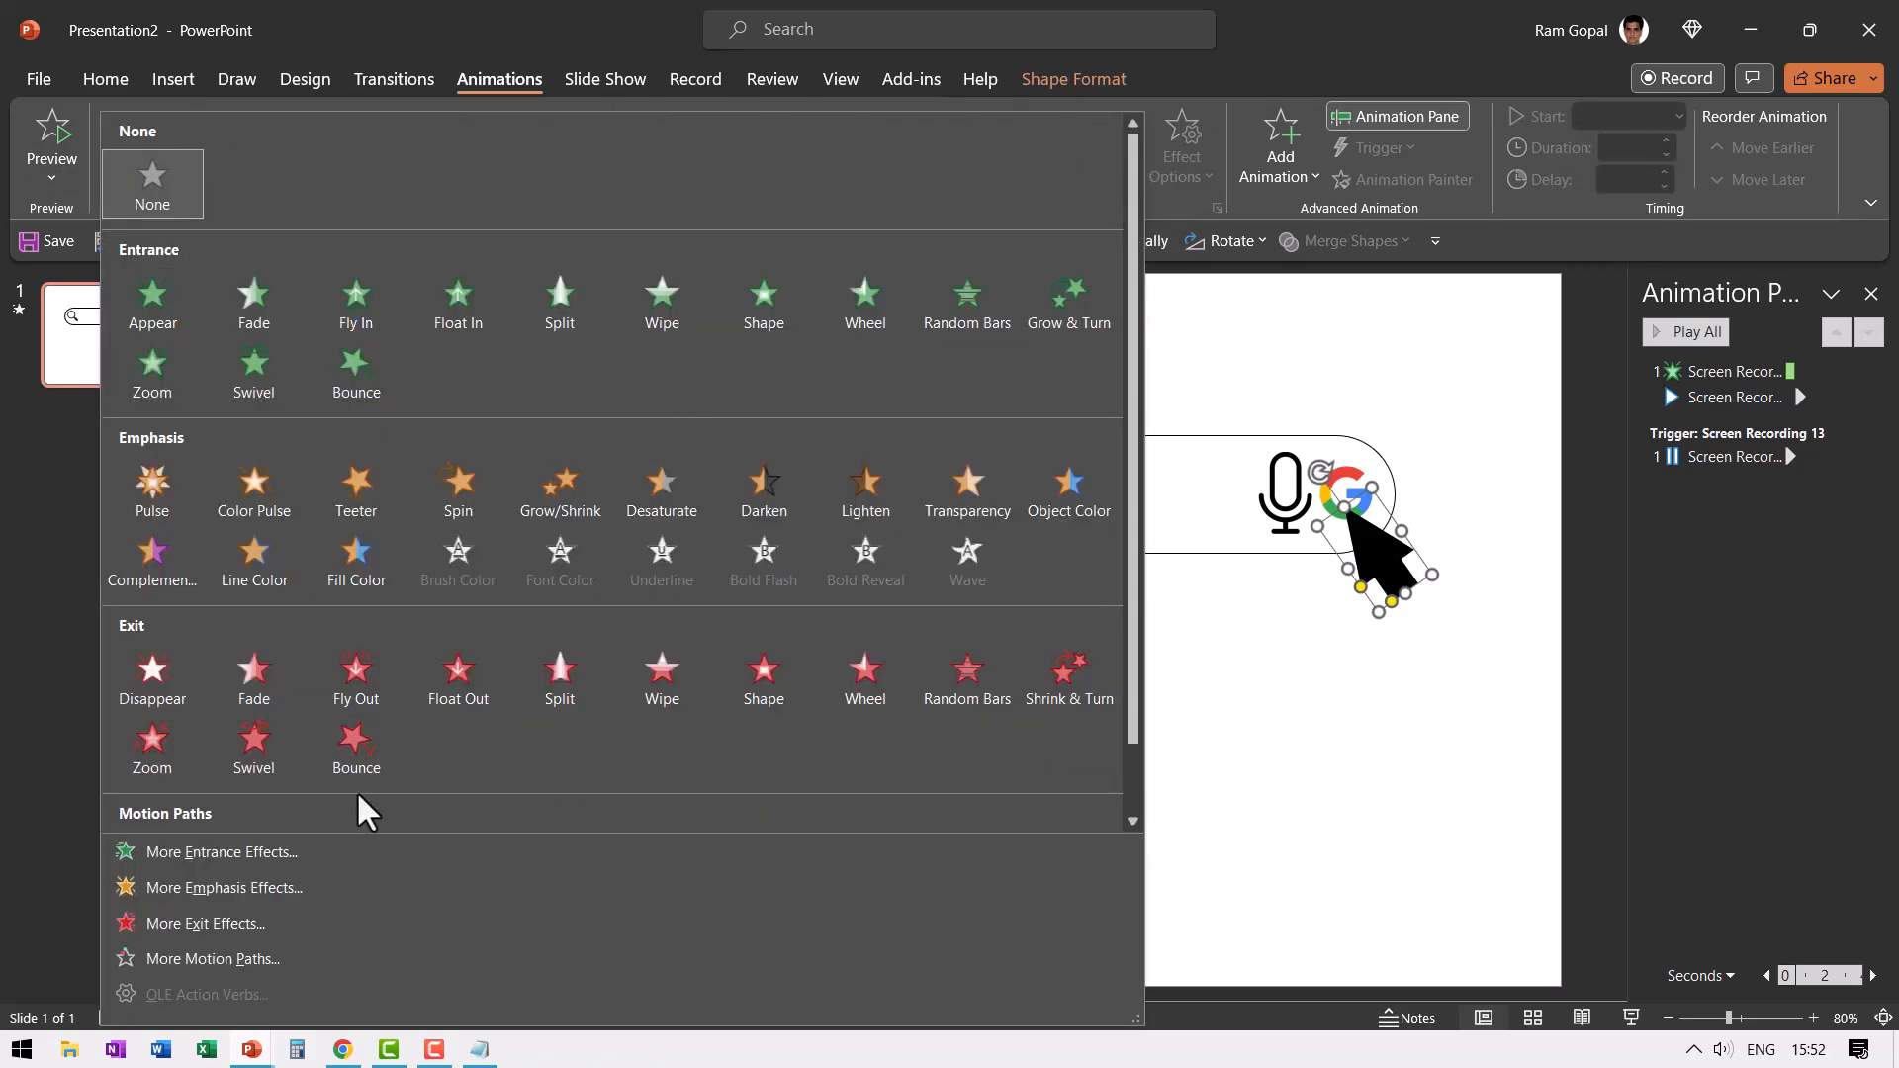
{"action": "left_click", "coordinate": [221, 851]}
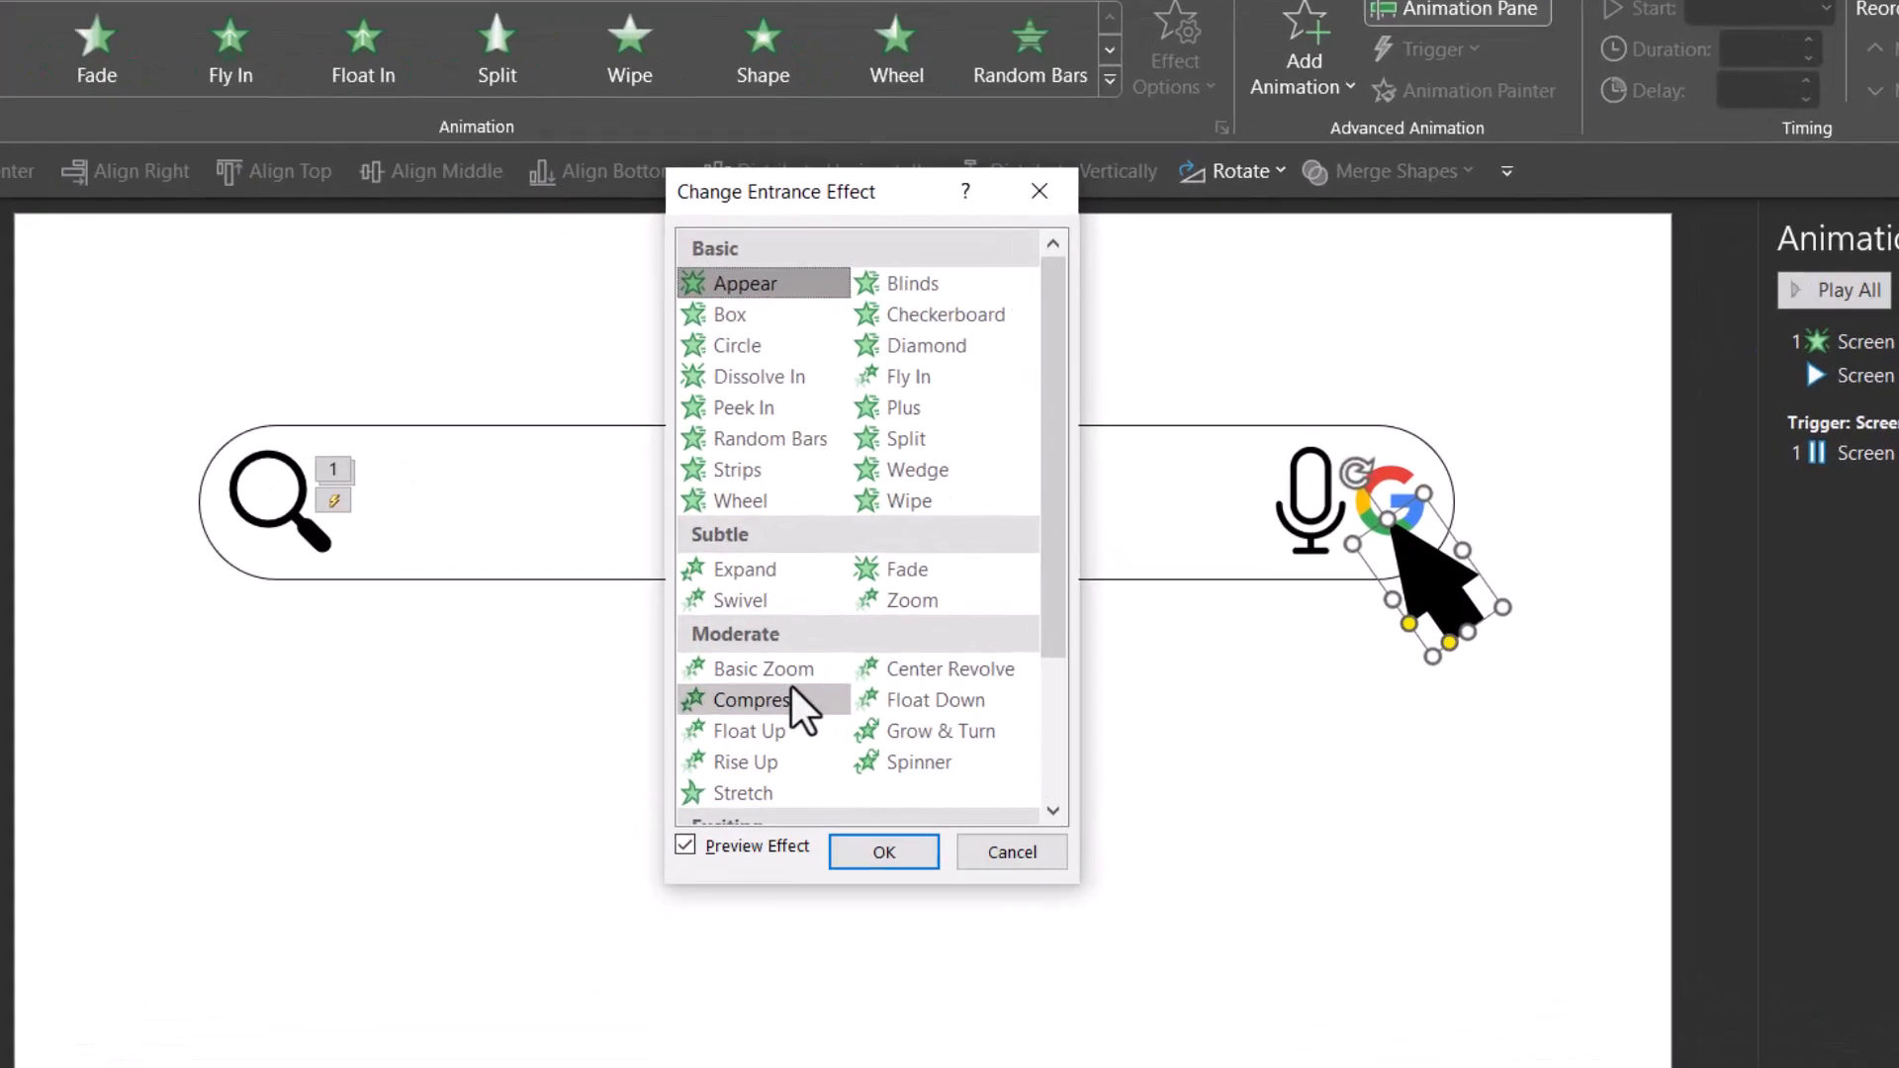
{"action": "scroll", "coordinate": [794, 693], "scroll_direction": "down", "scroll_amount": 2}
{"action": "left_click", "coordinate": [766, 555]}
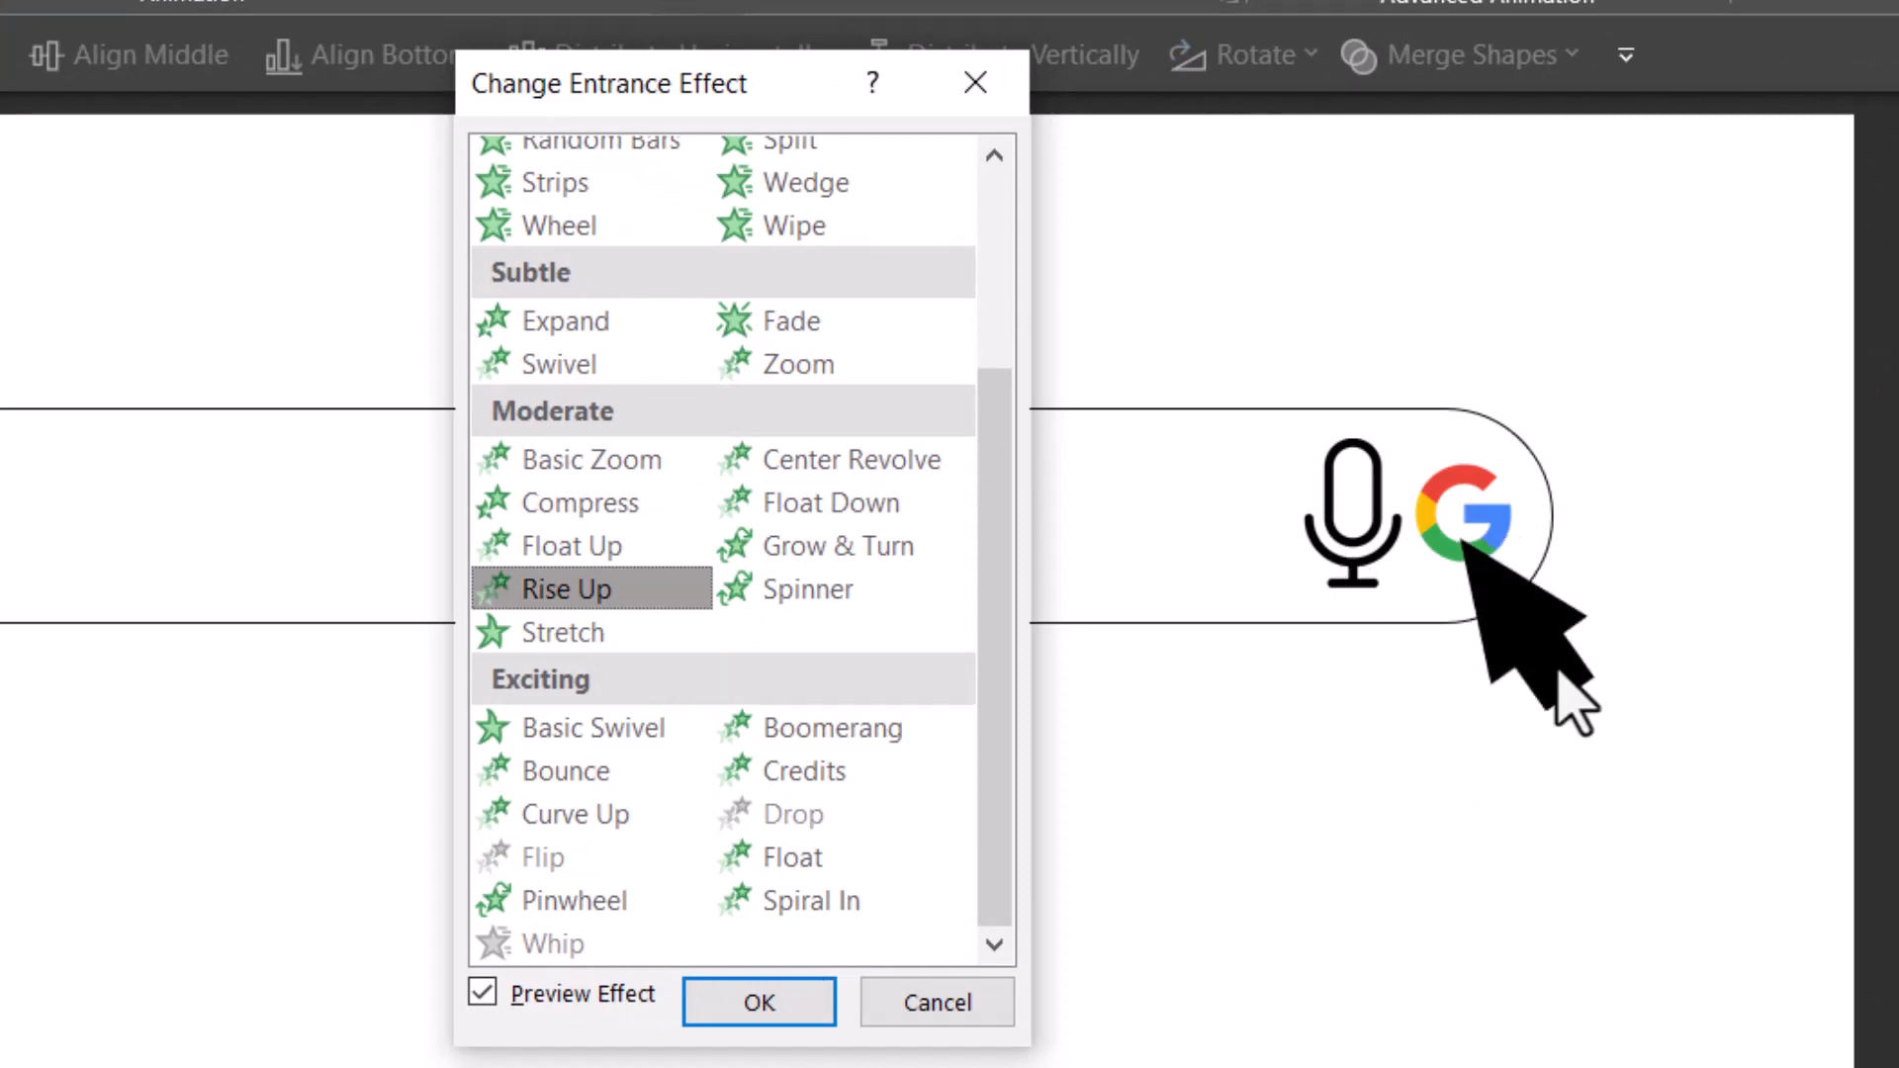
{"action": "left_click", "coordinate": [772, 999]}
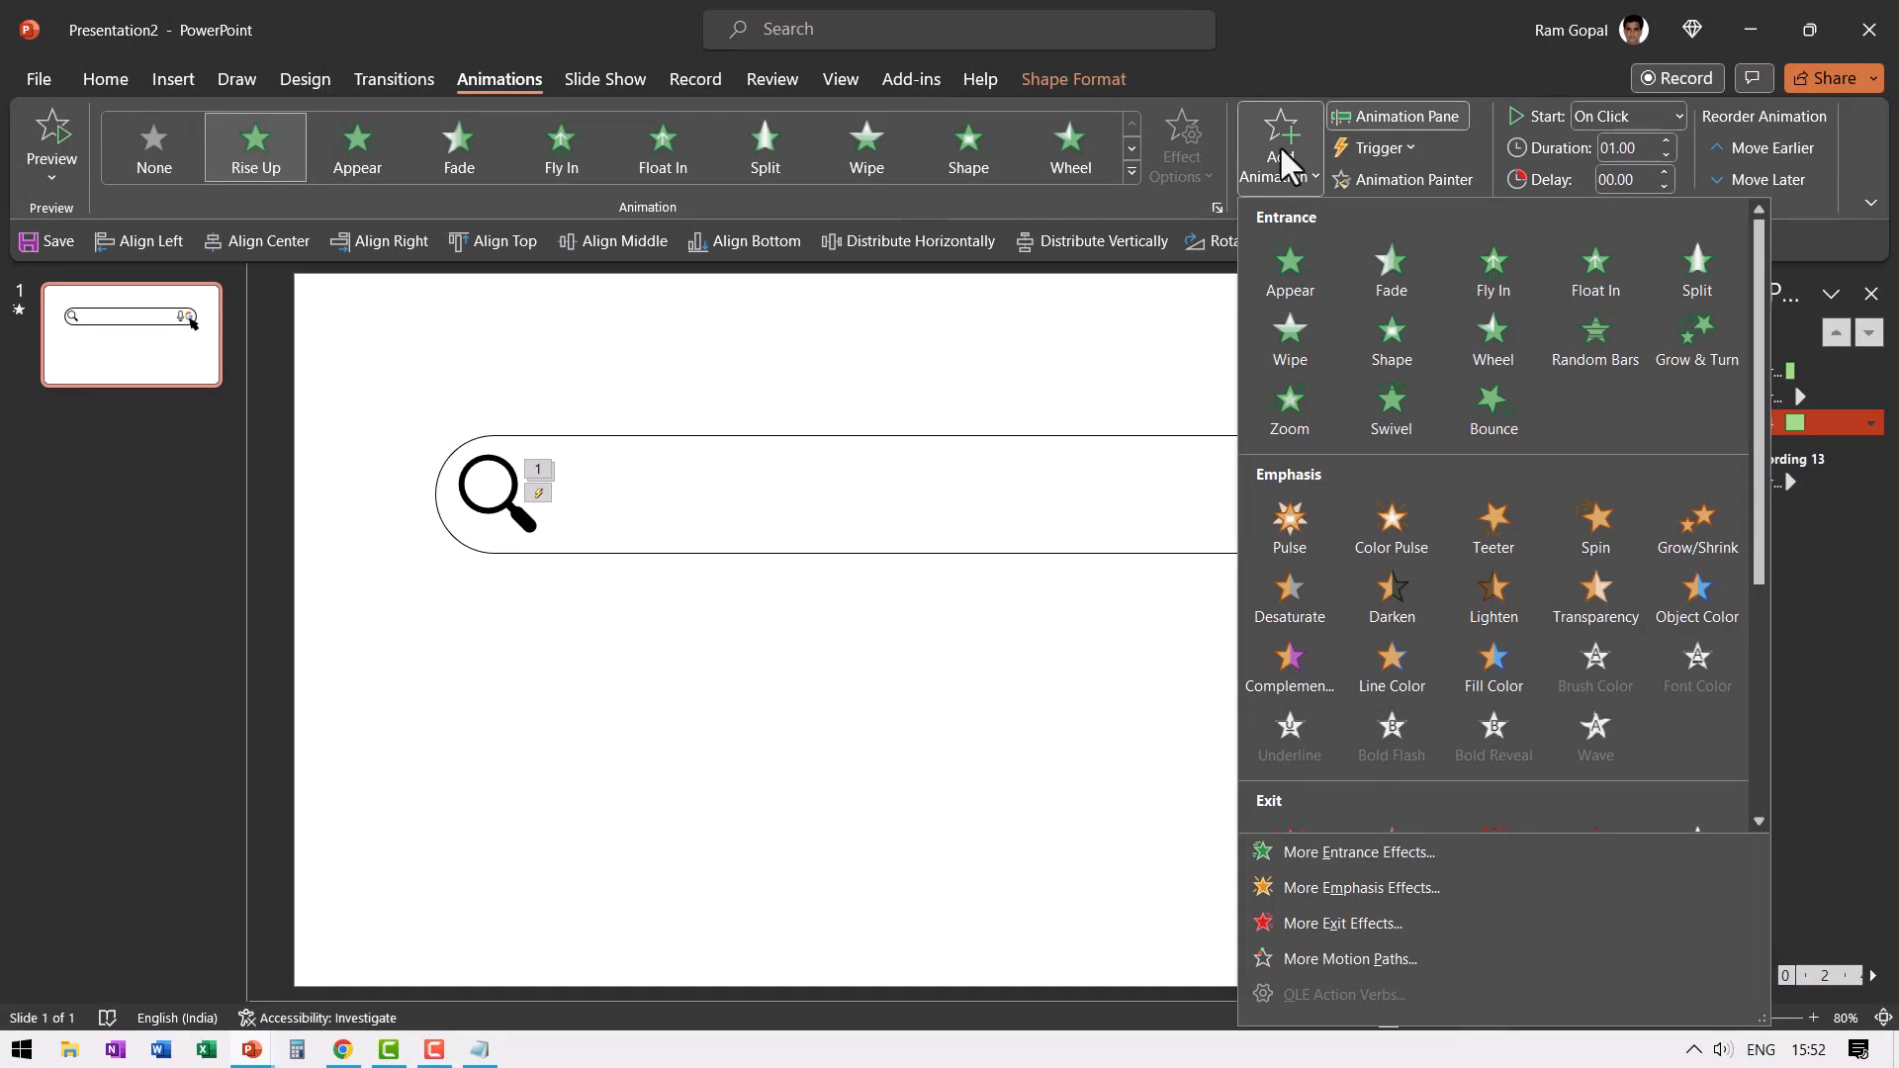
- Add a Pulse emphasis animation to the cursor arrow and set it to start After Previous
{"action": "left_click", "coordinate": [1303, 543]}
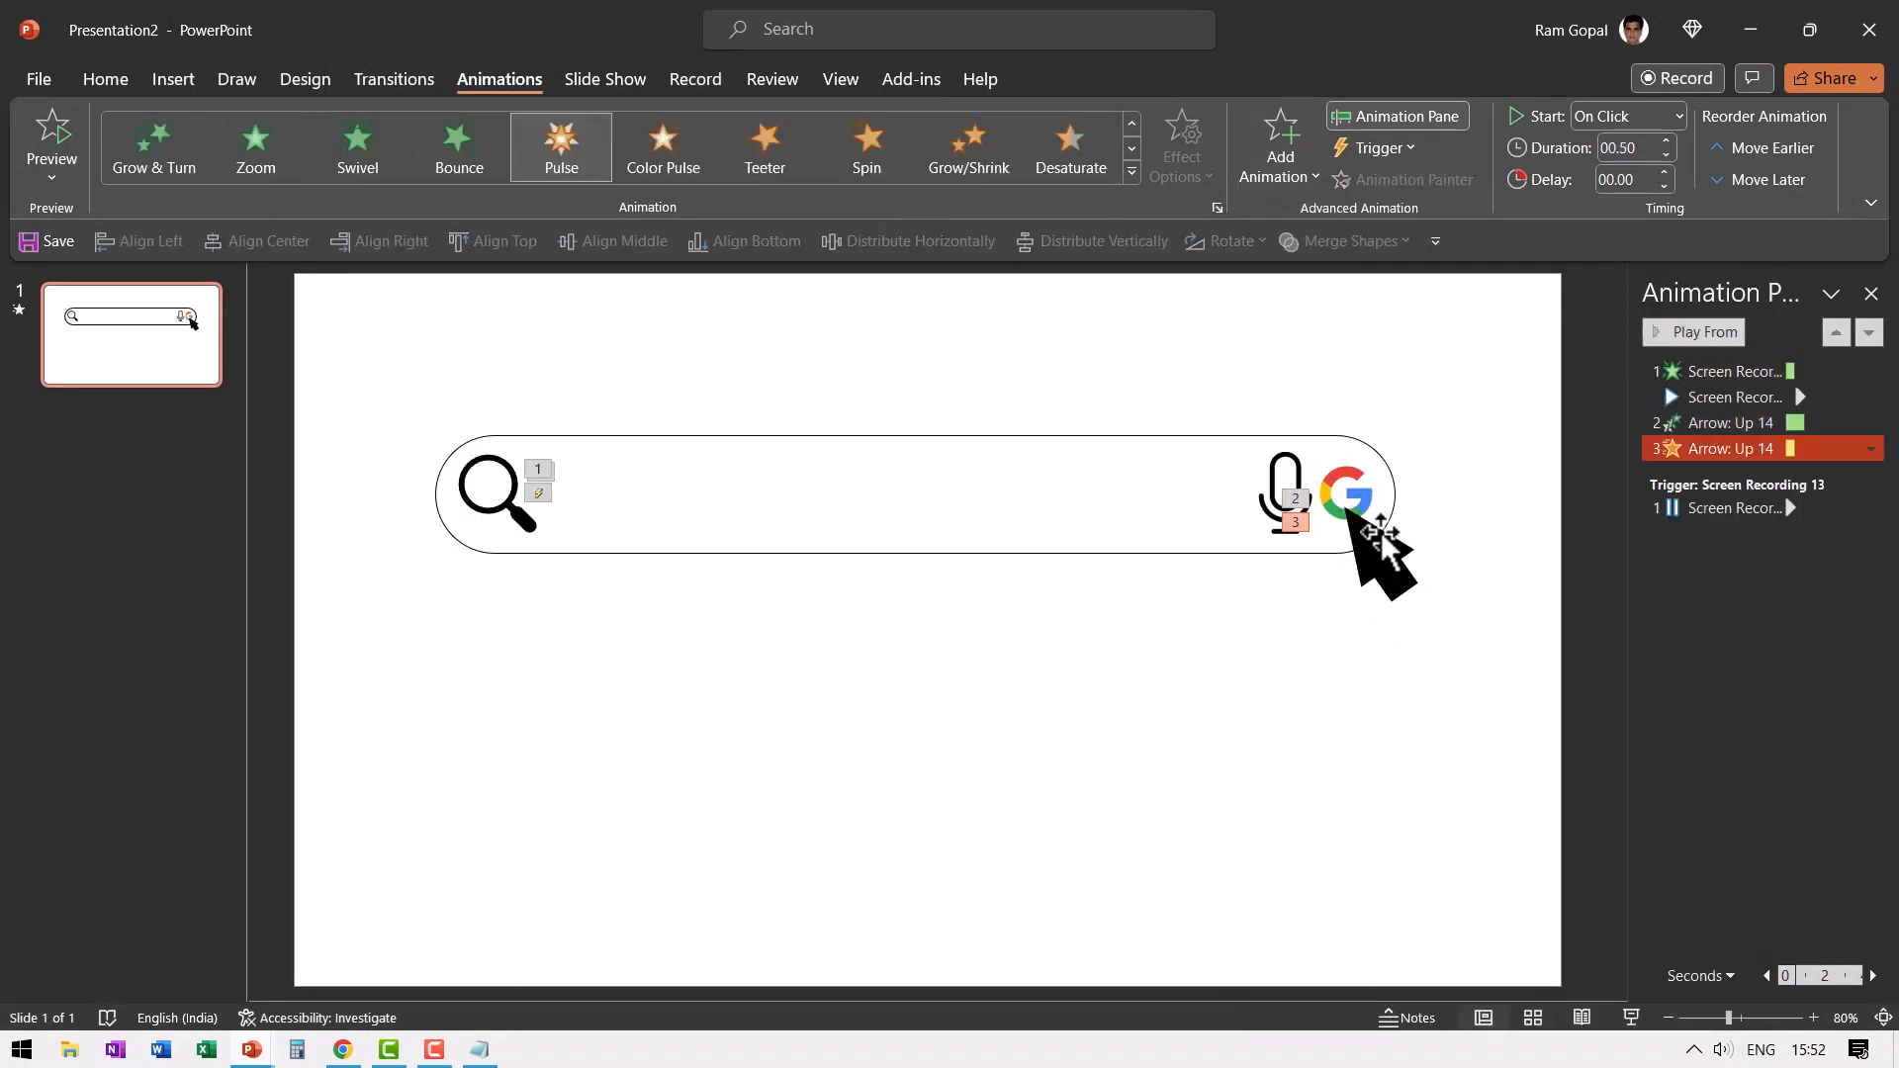
{"action": "left_click", "coordinate": [1628, 121]}
{"action": "left_click", "coordinate": [1612, 204]}
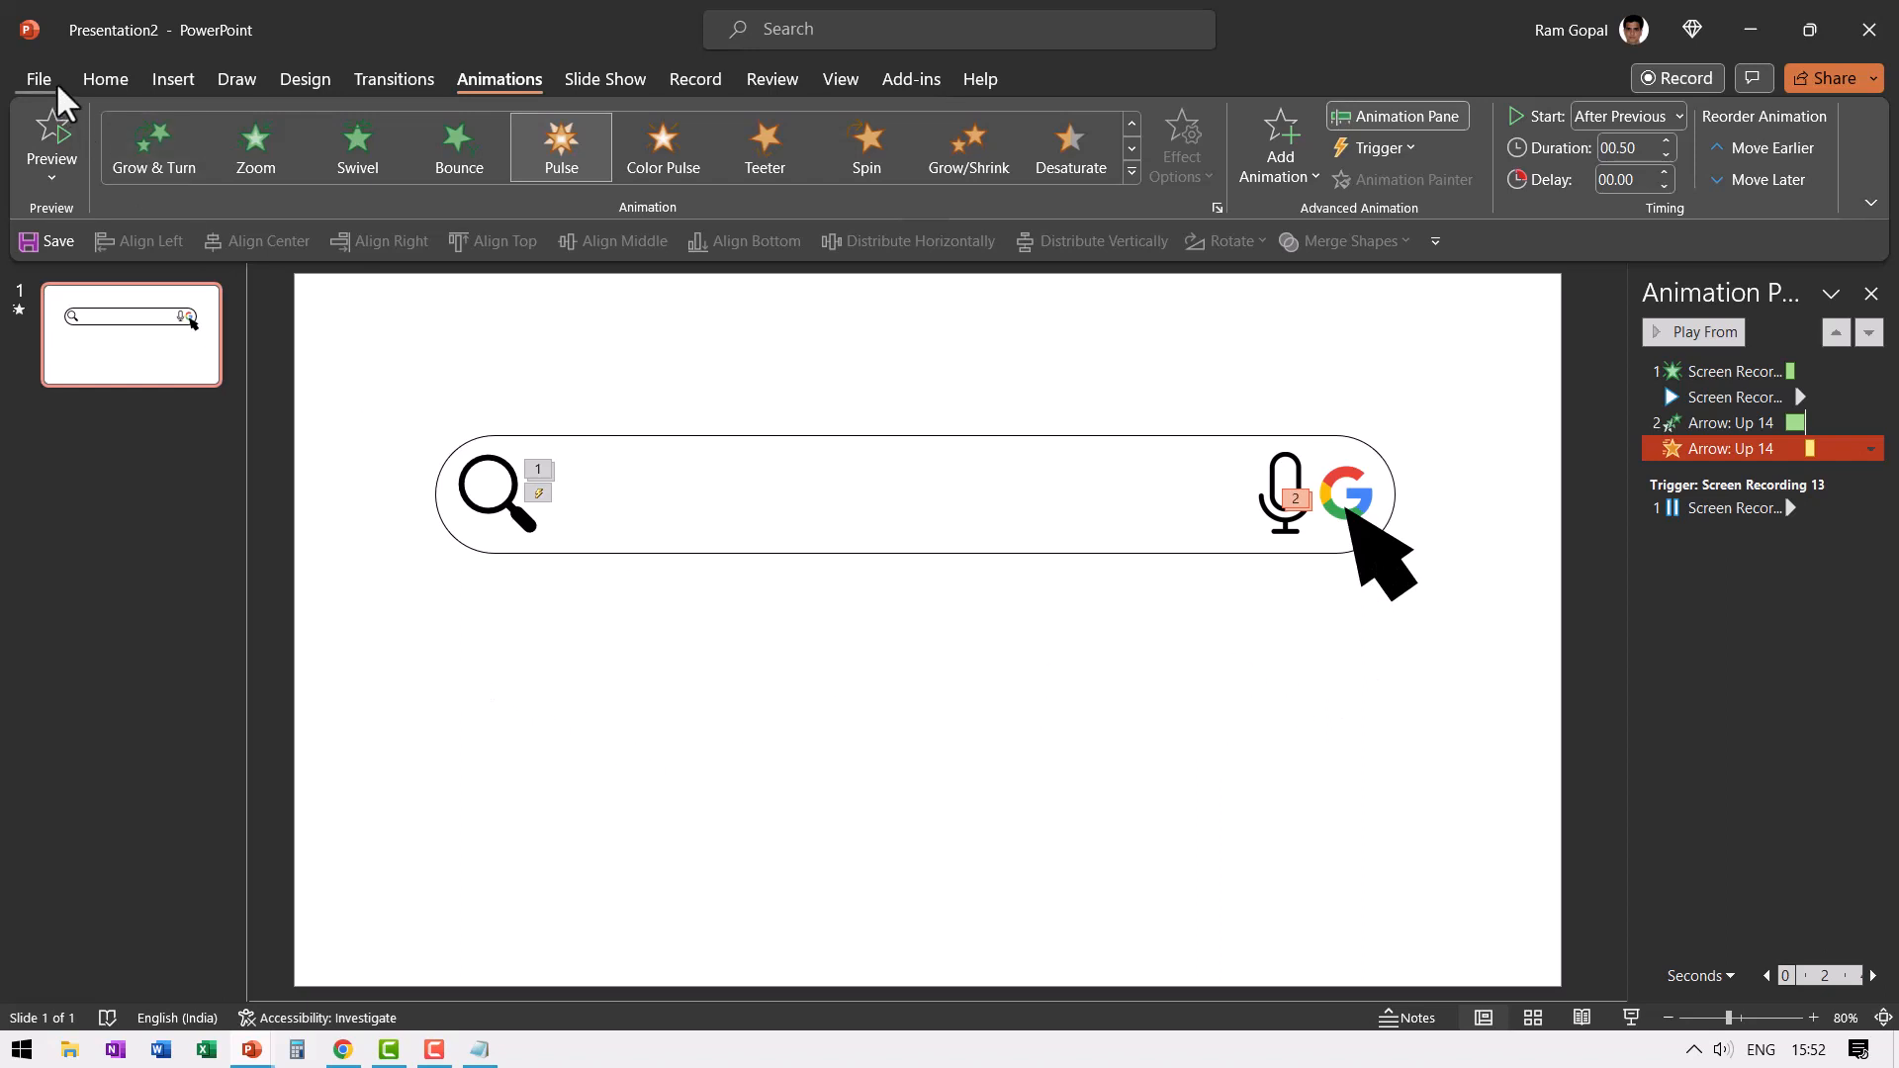
- Insert a text box below the search bar and enter text beginning with "Presentation Process"
{"action": "left_click", "coordinate": [105, 79]}
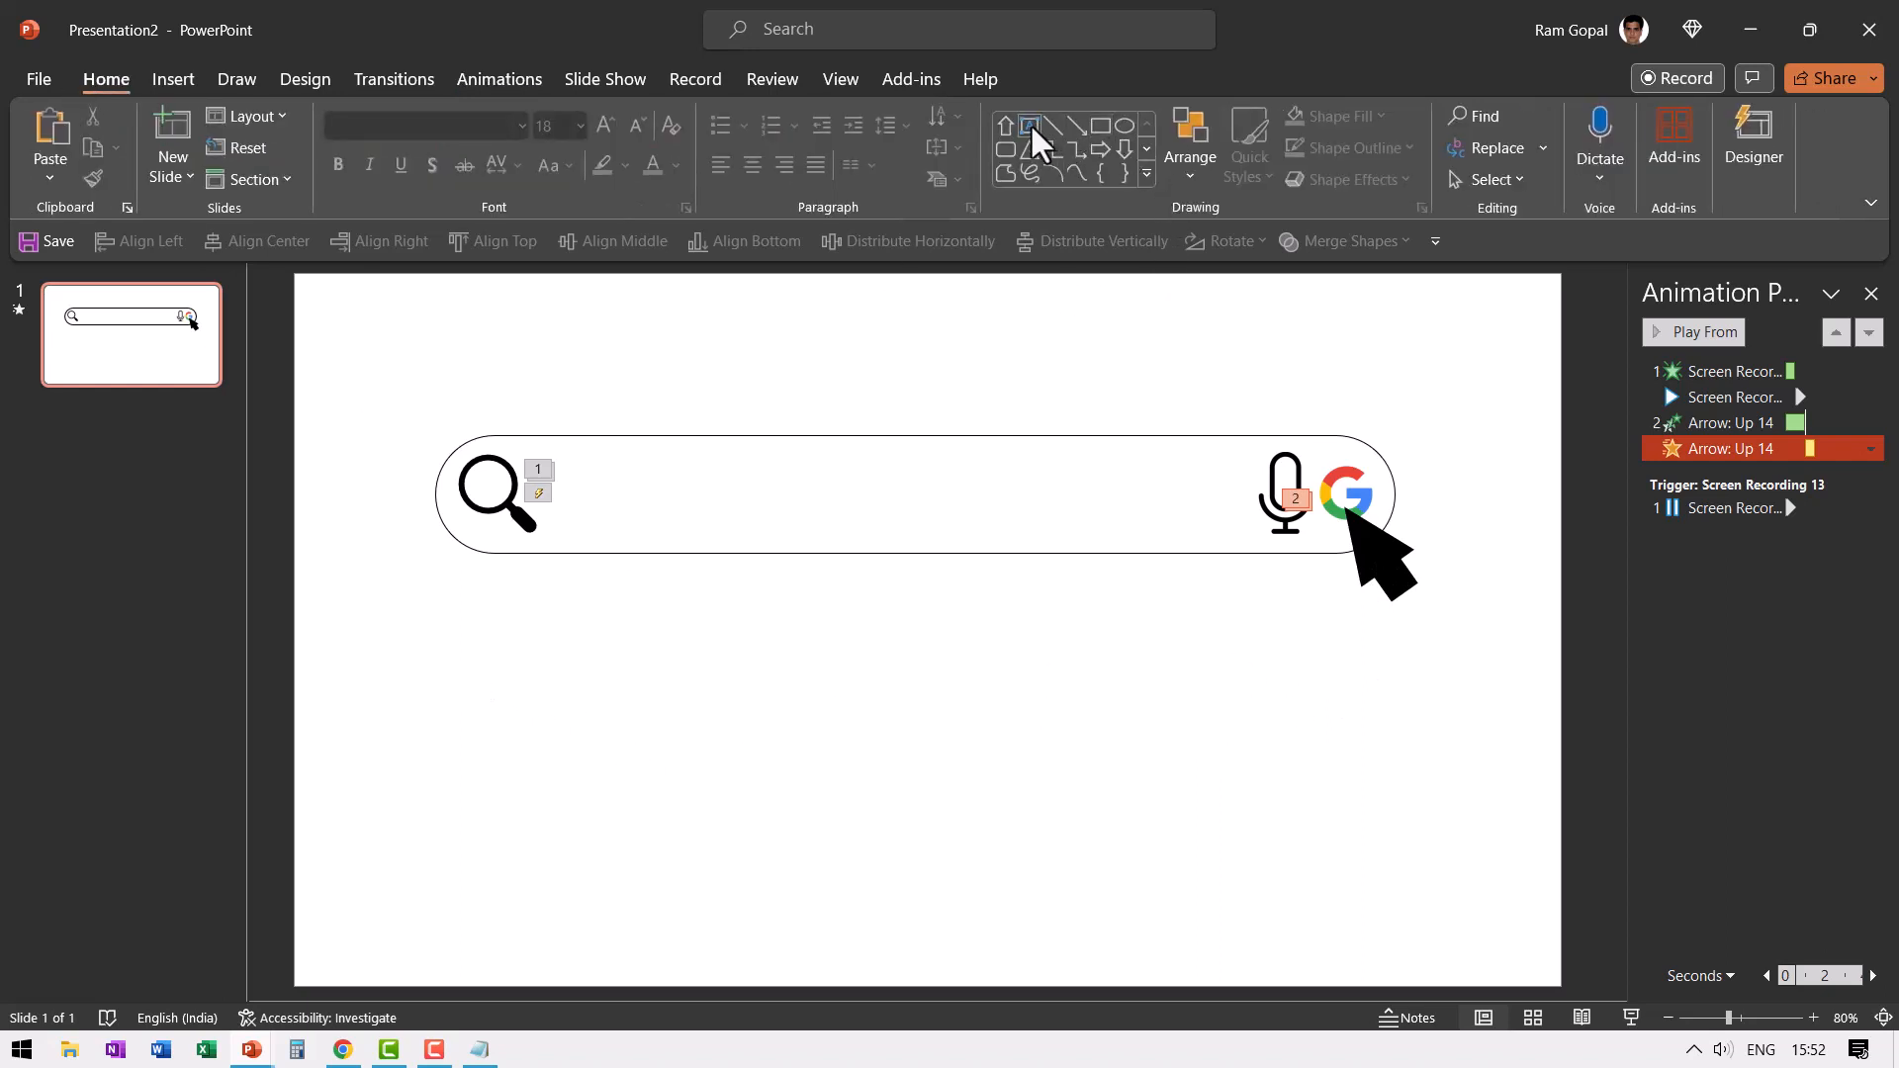
{"action": "left_click", "coordinate": [1030, 123]}
{"action": "left_click", "coordinate": [522, 688]}
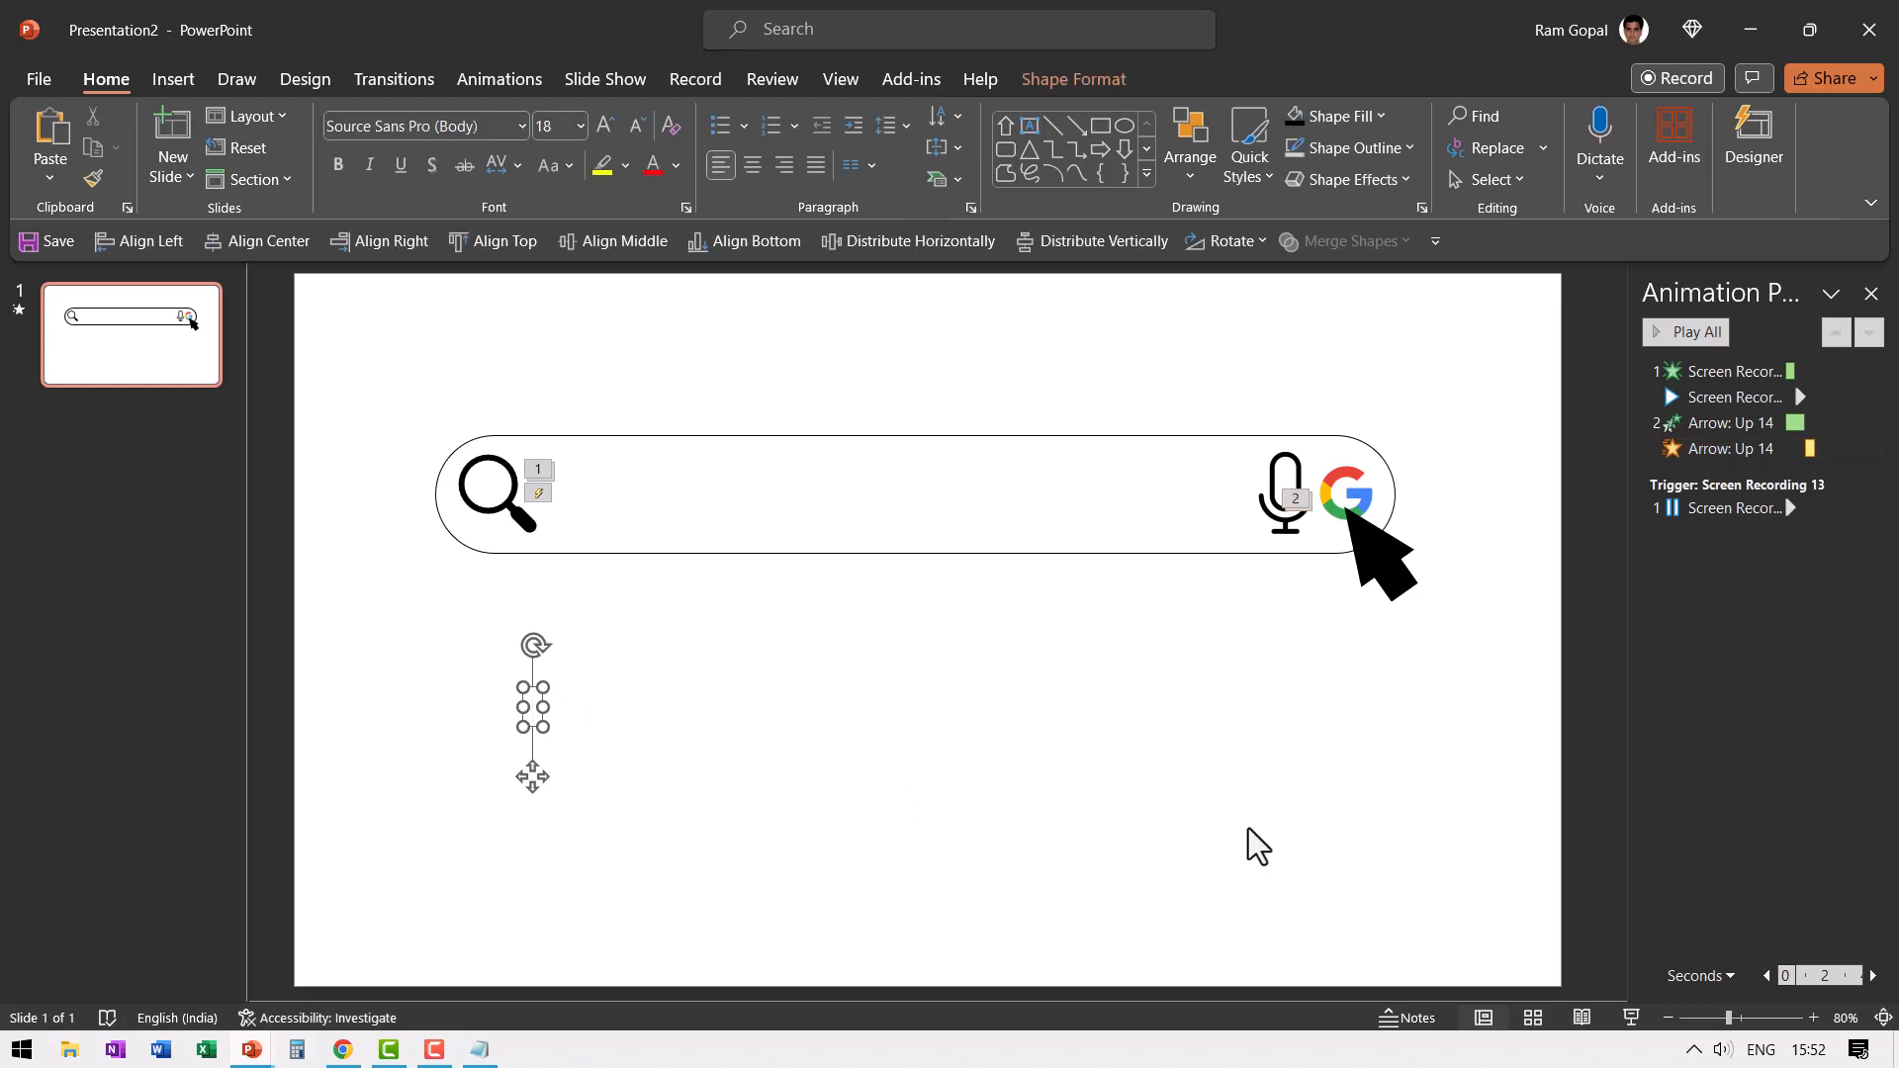
{"action": "type", "text": "P"}
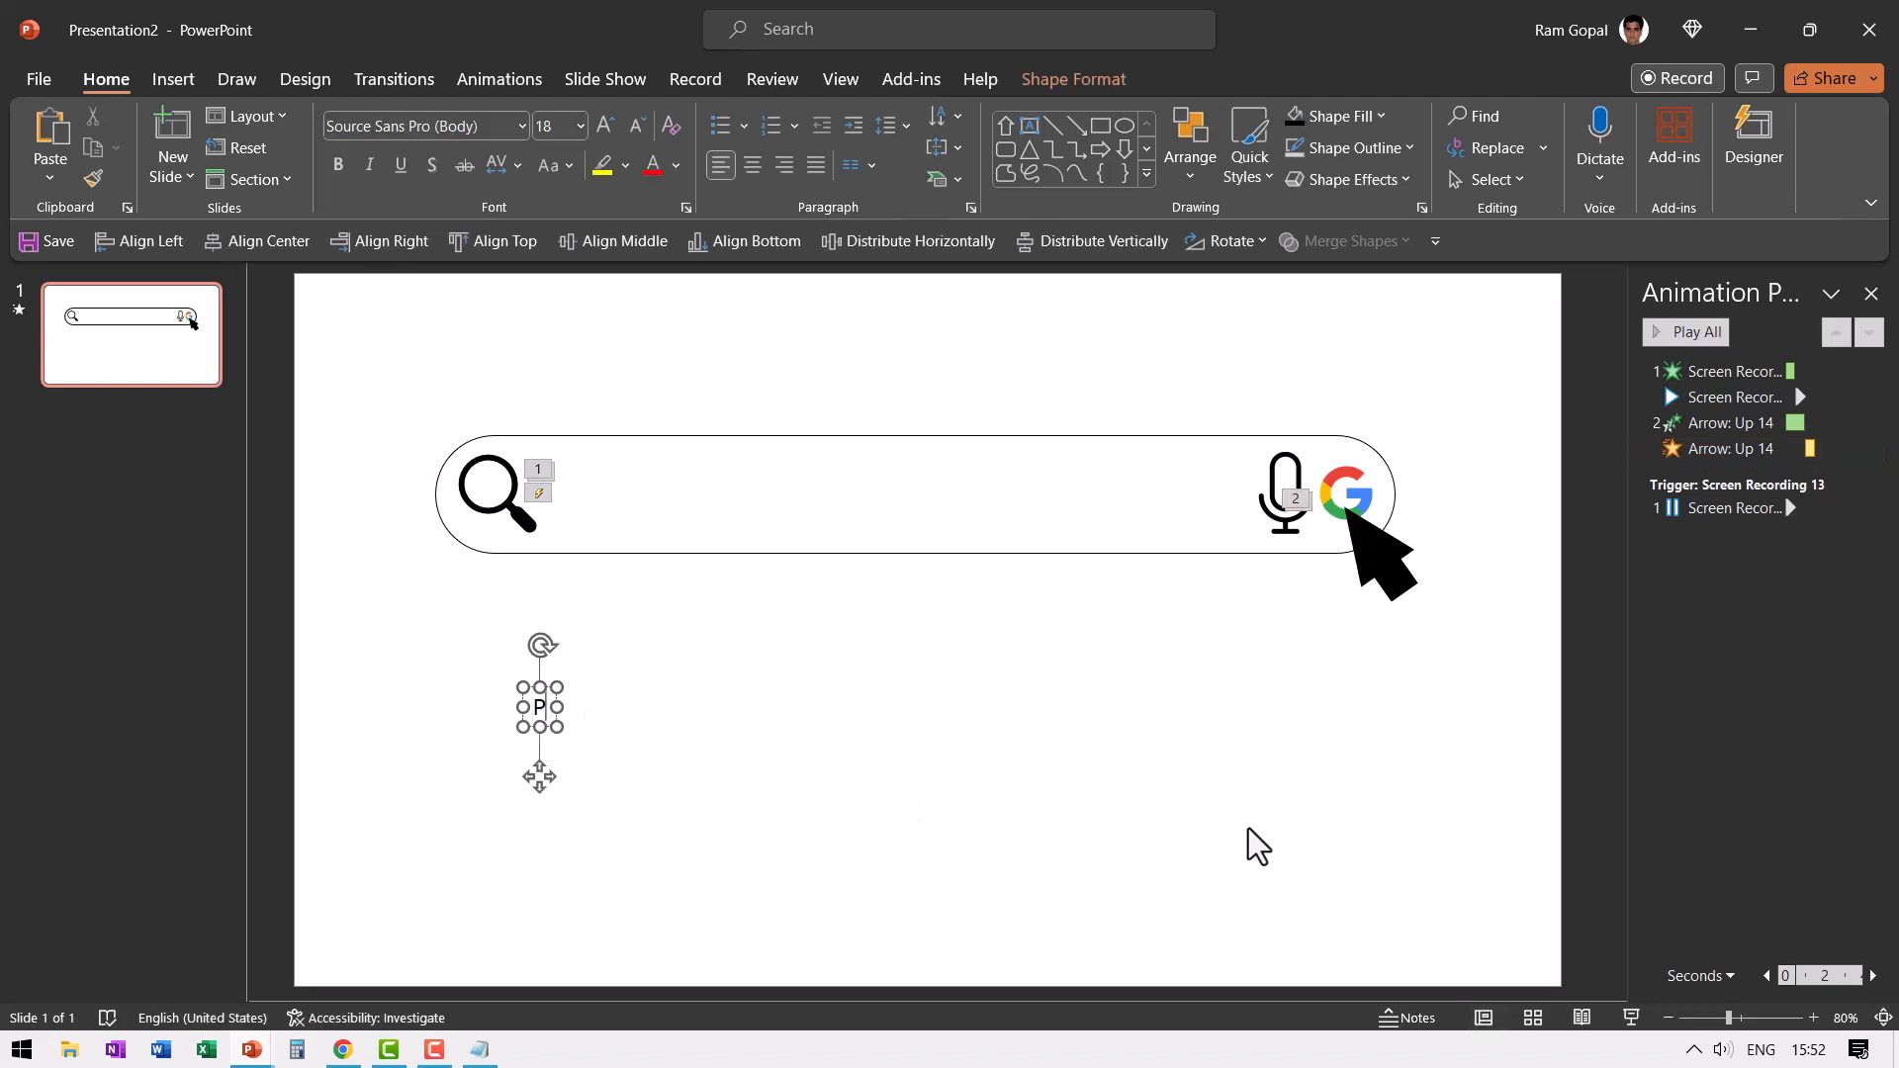
{"action": "type", "text": "resentation Process Yopu"}
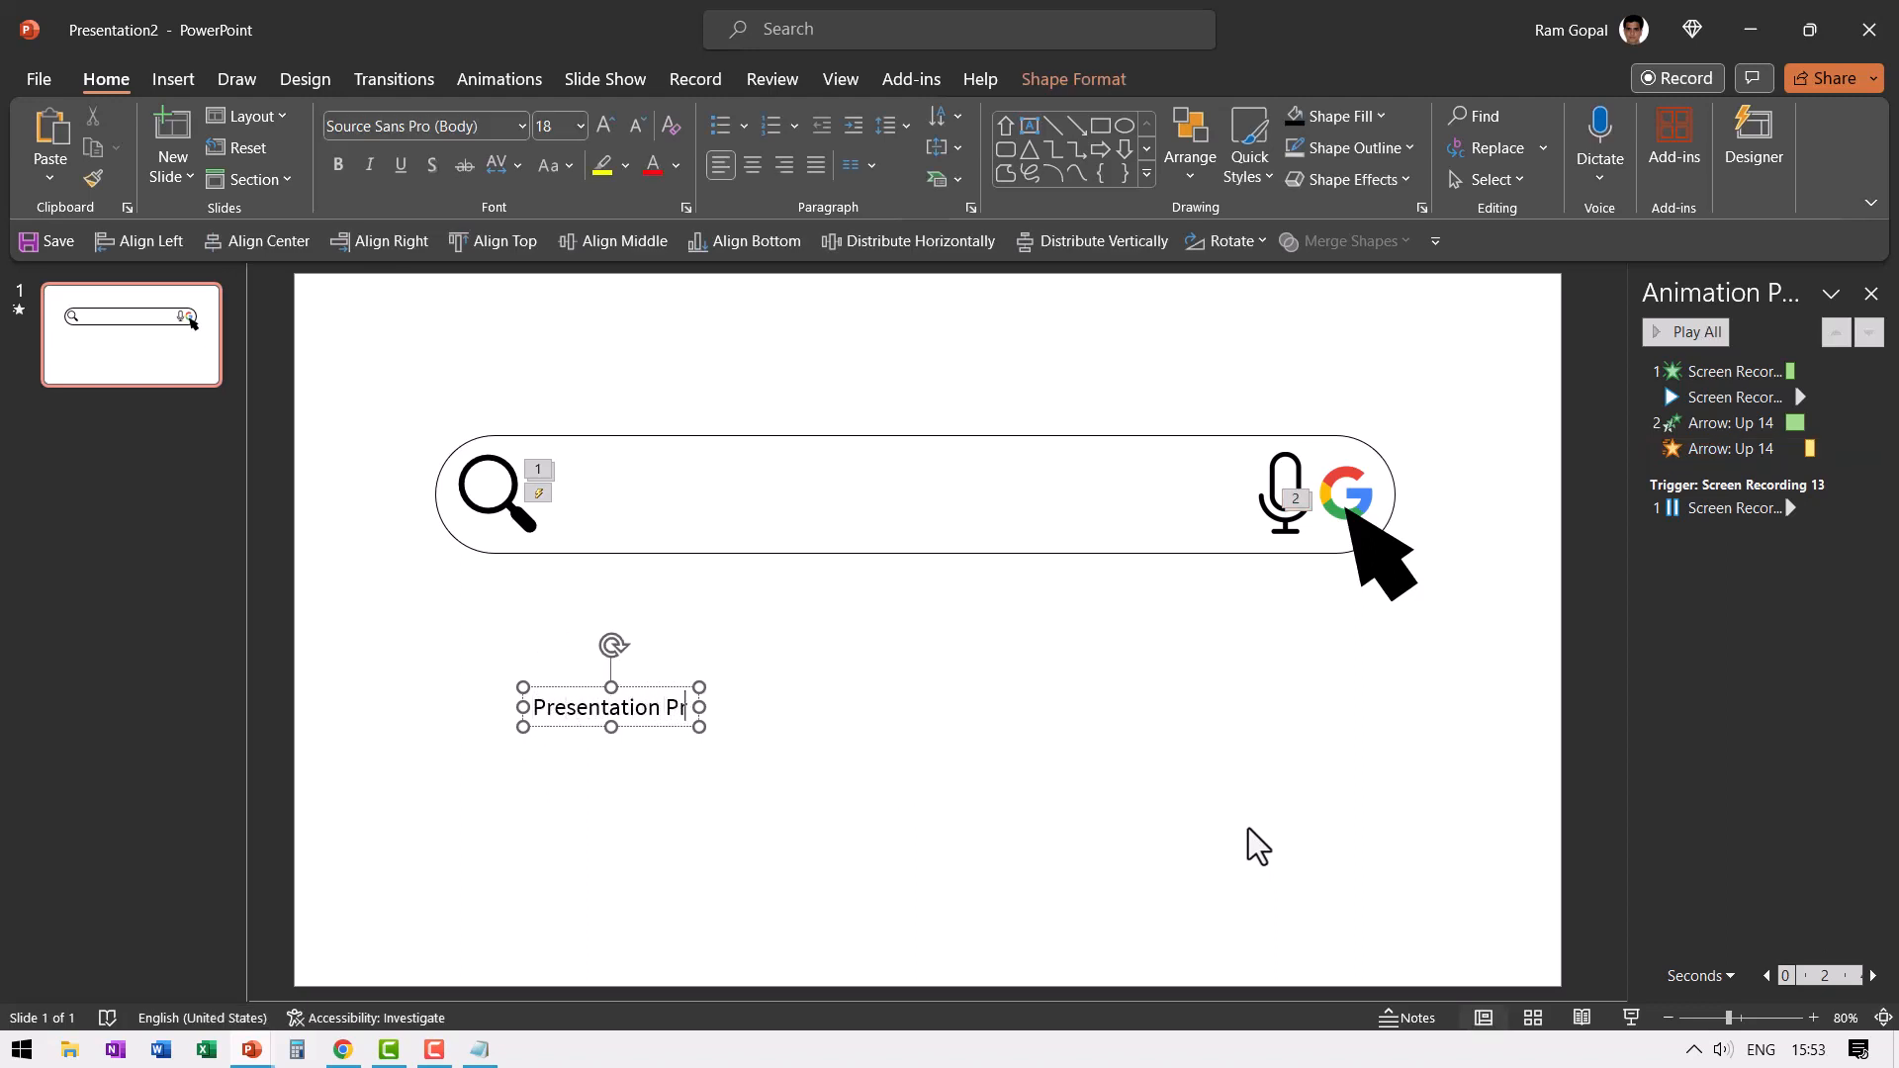